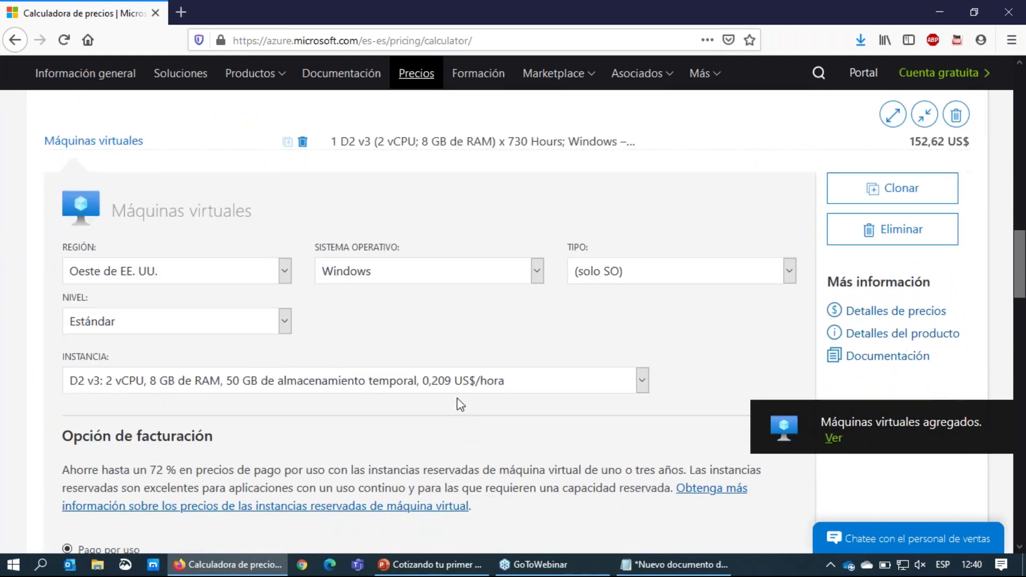
- Set the virtual machine's region to Este de EE. UU
left_click(113, 336)
left_click(113, 338)
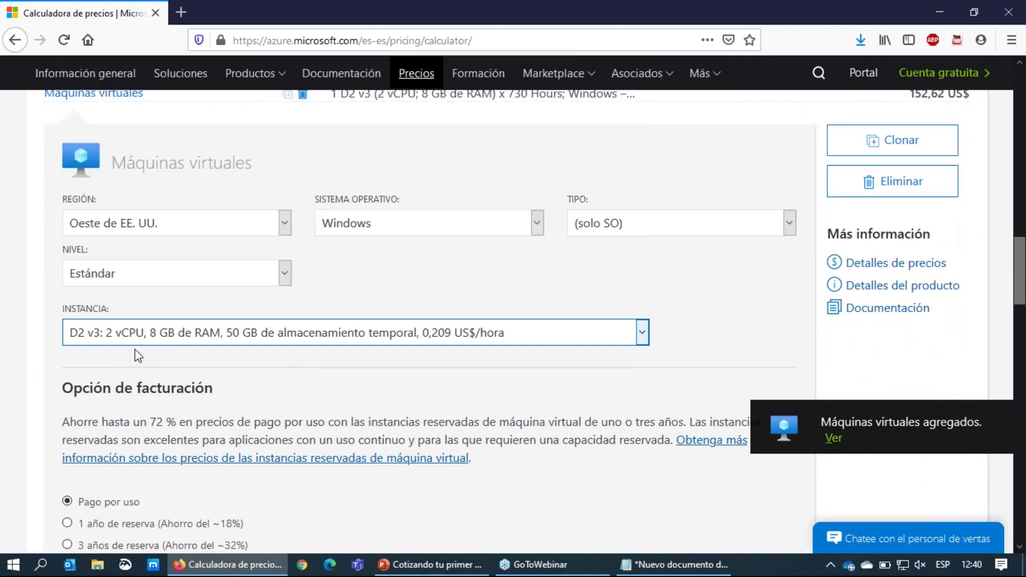
left_click(416, 279)
left_click(138, 222)
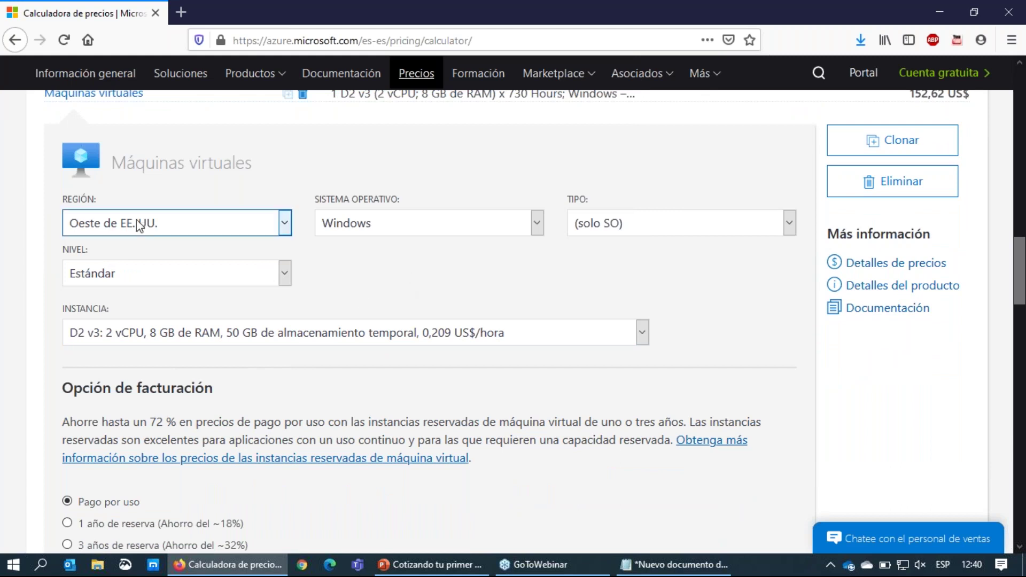
scroll(136, 237, "up", 1)
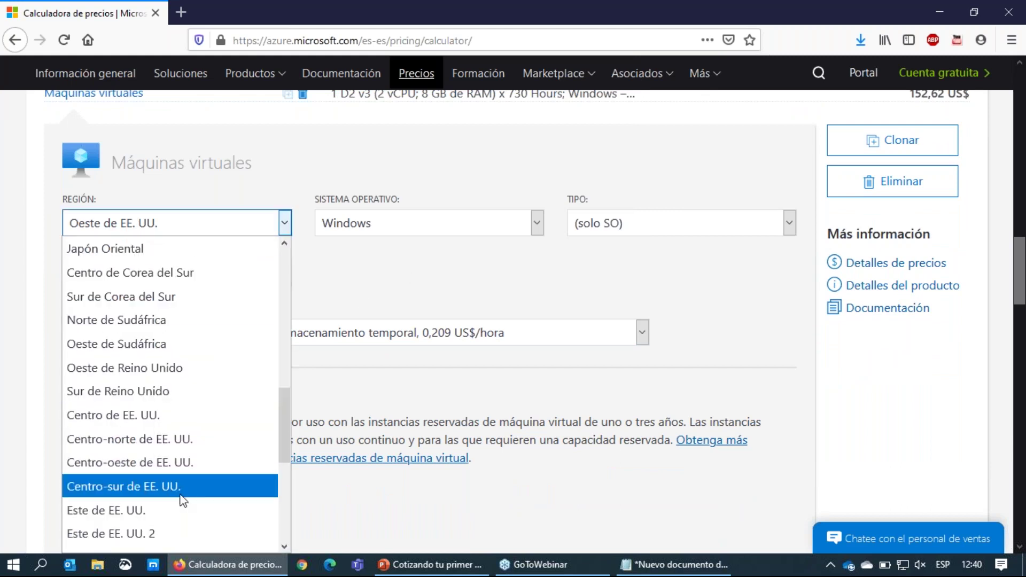
left_click(137, 511)
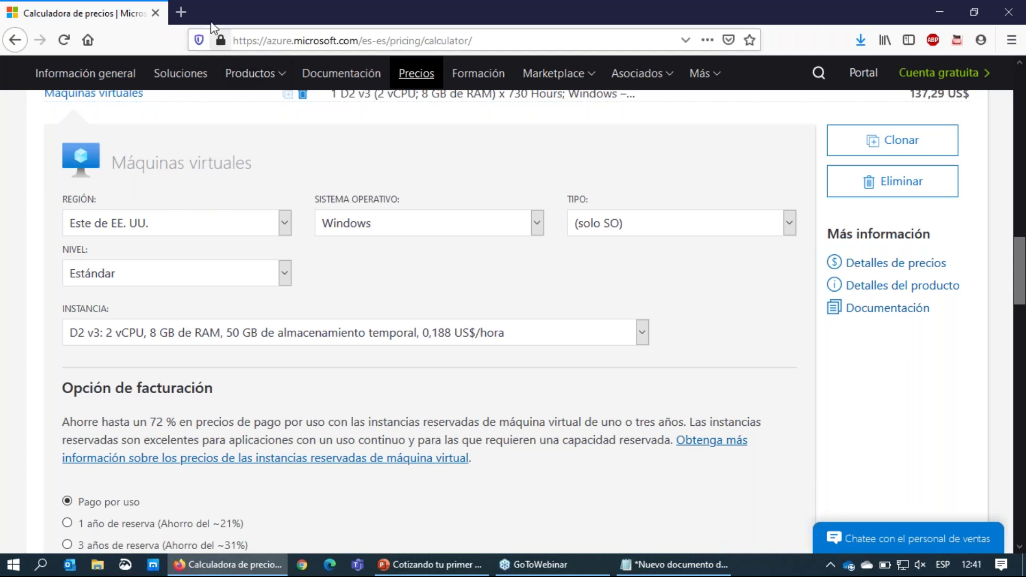
- Open azurespeed.com in a new browser tab to run the Azure Latency Test
left_click(181, 10)
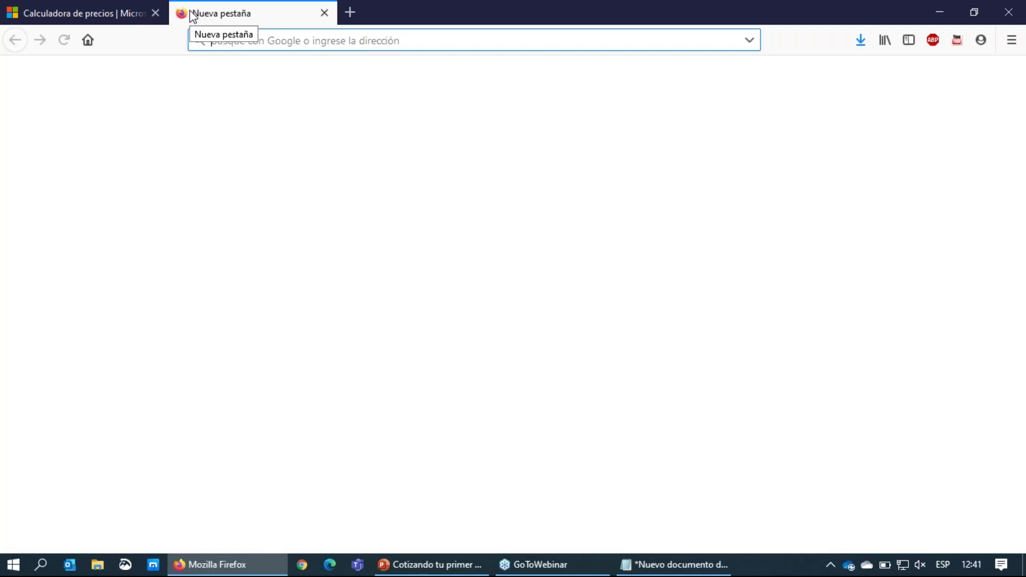
type("speed")
key("BackSpace")
key("BackSpace")
key("BackSpace")
key("BackSpace")
key("BackSpace")
key("BackSpace")
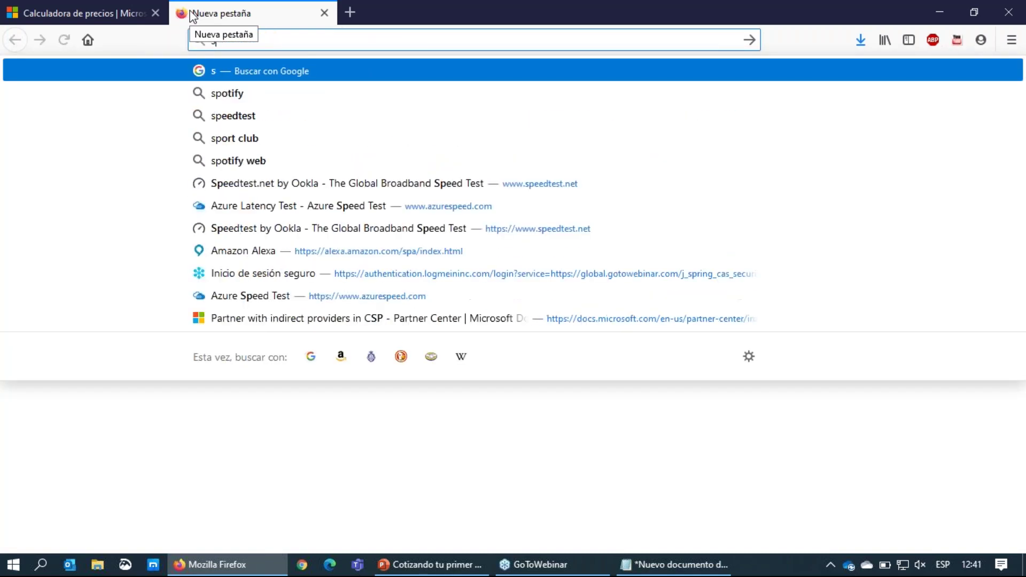
type("azurespeed.com/")
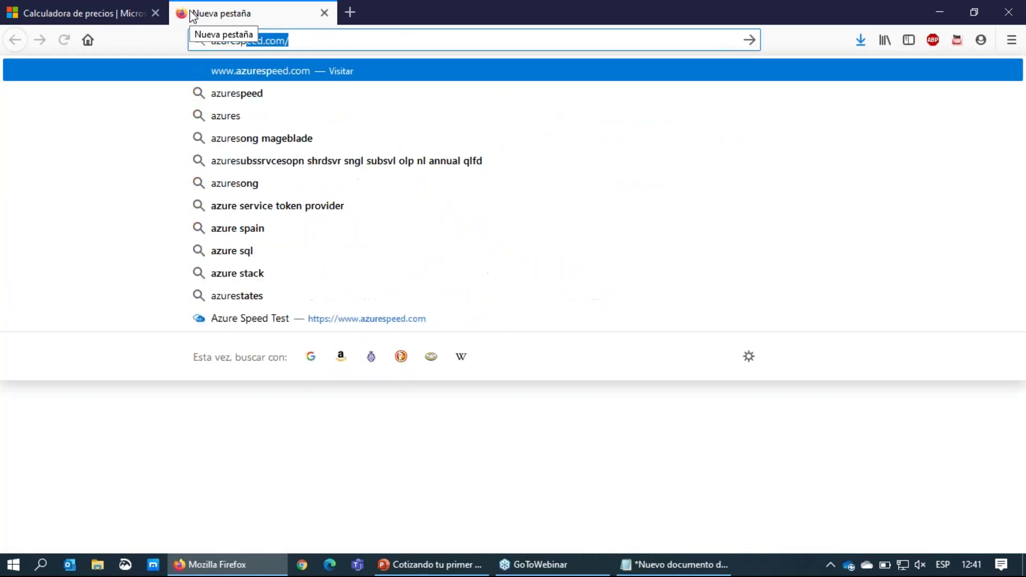
key("Return")
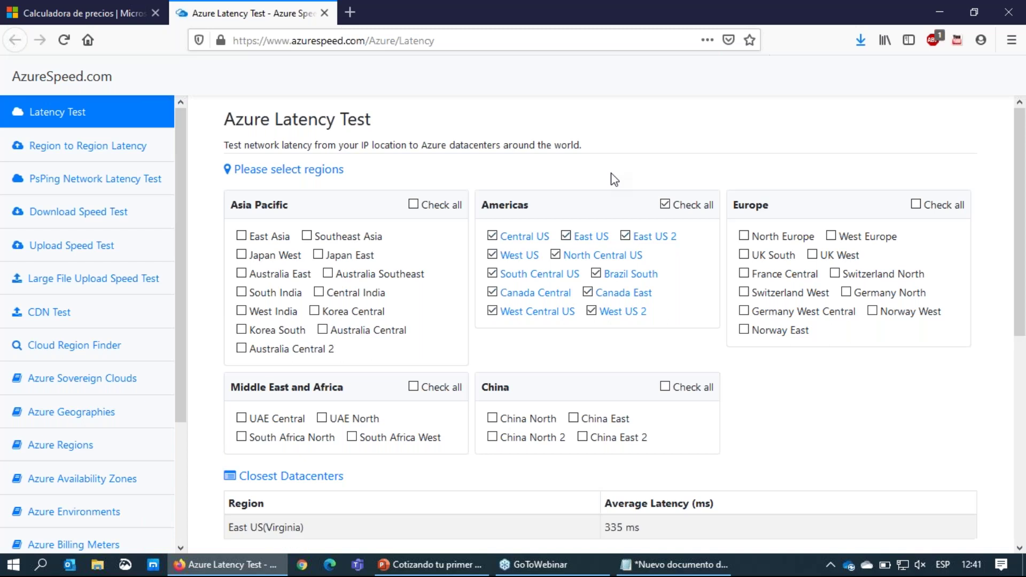
- Examine the average latency of the closest datacenters and the Azure Latency chart
scroll(612, 177, "down", 2)
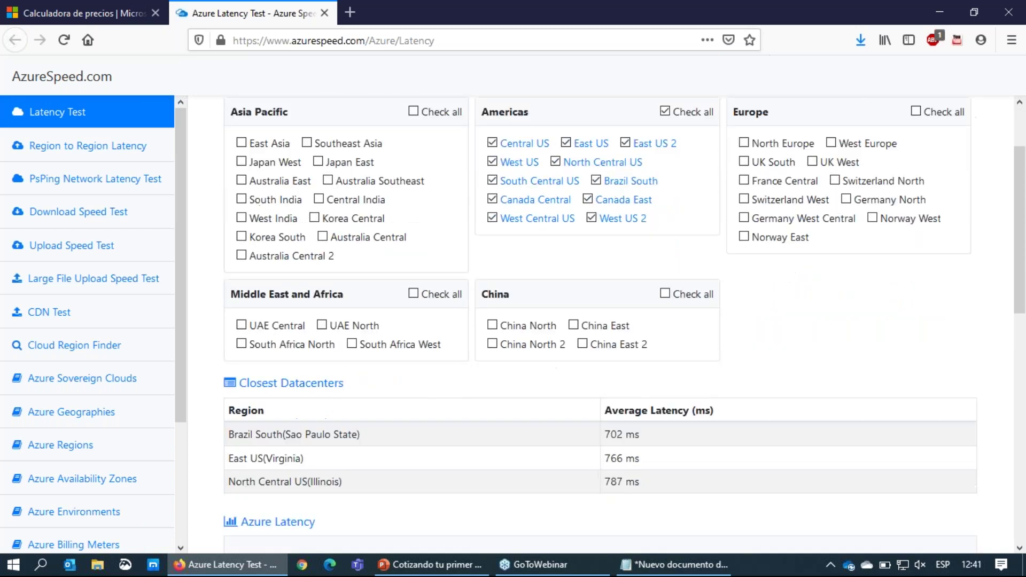
scroll(534, 211, "down", 4)
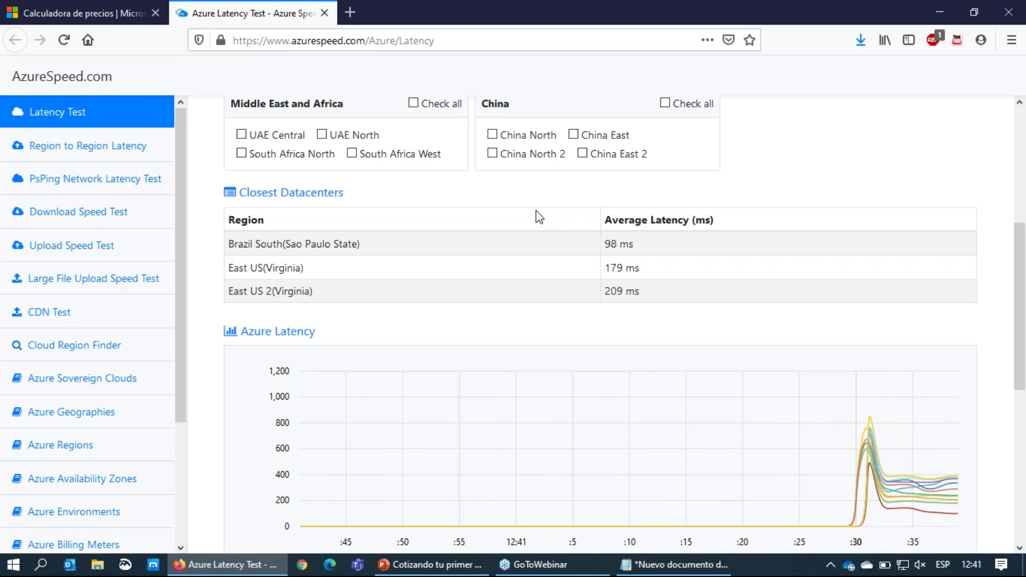
scroll(515, 225, "down", 3)
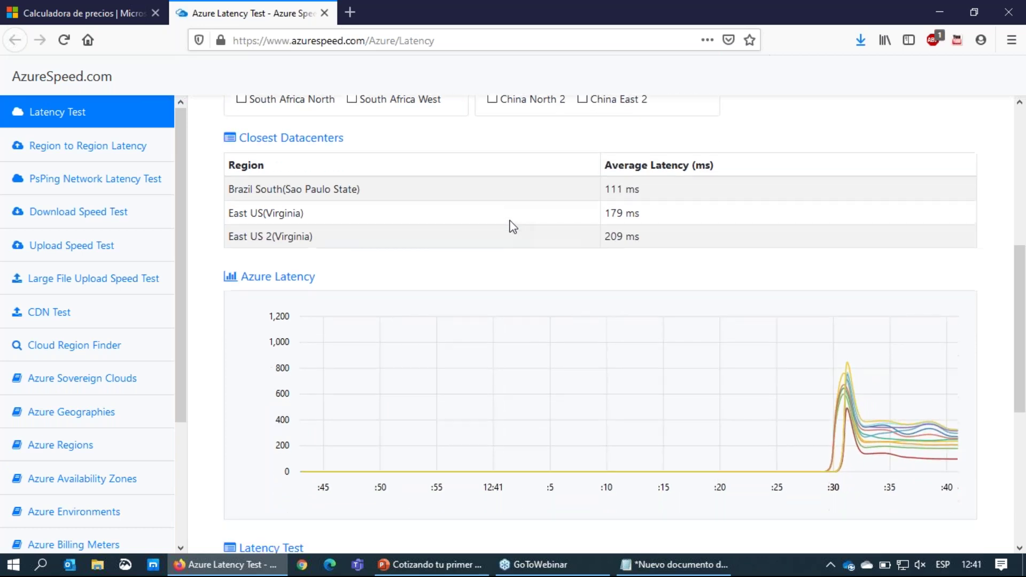
scroll(518, 238, "up", 3)
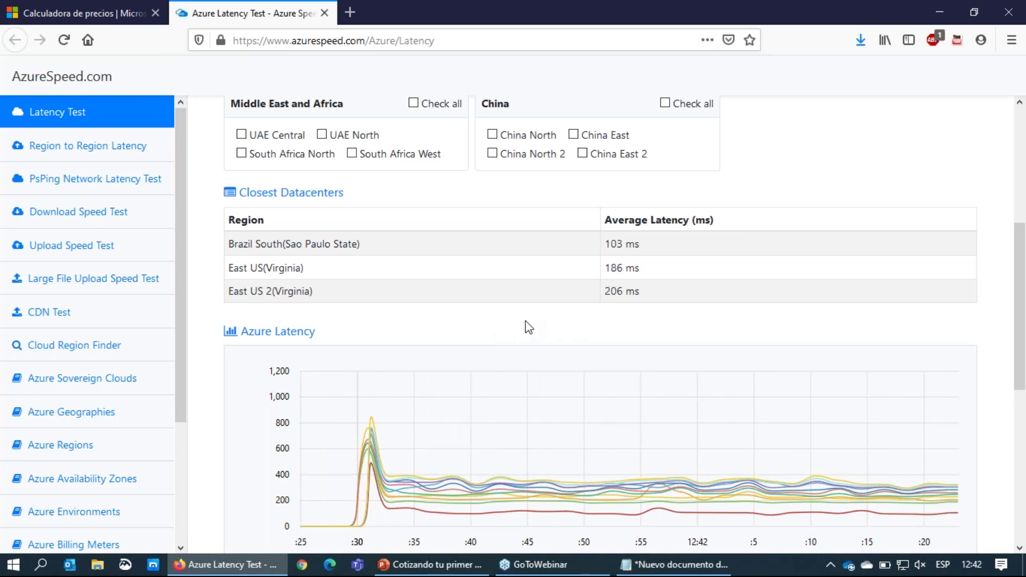
left_click_drag(251, 244, 327, 242)
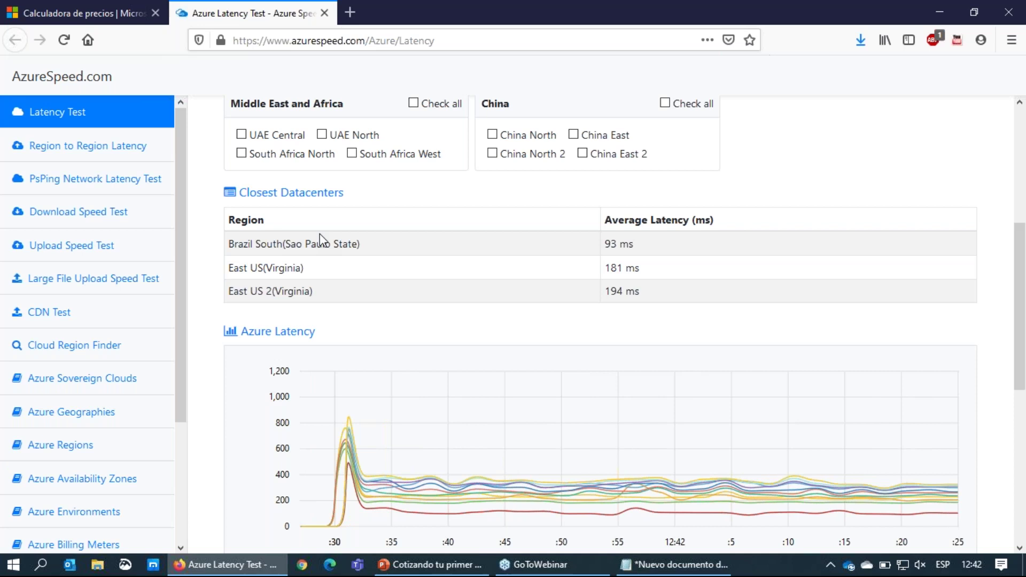
left_click_drag(231, 266, 366, 283)
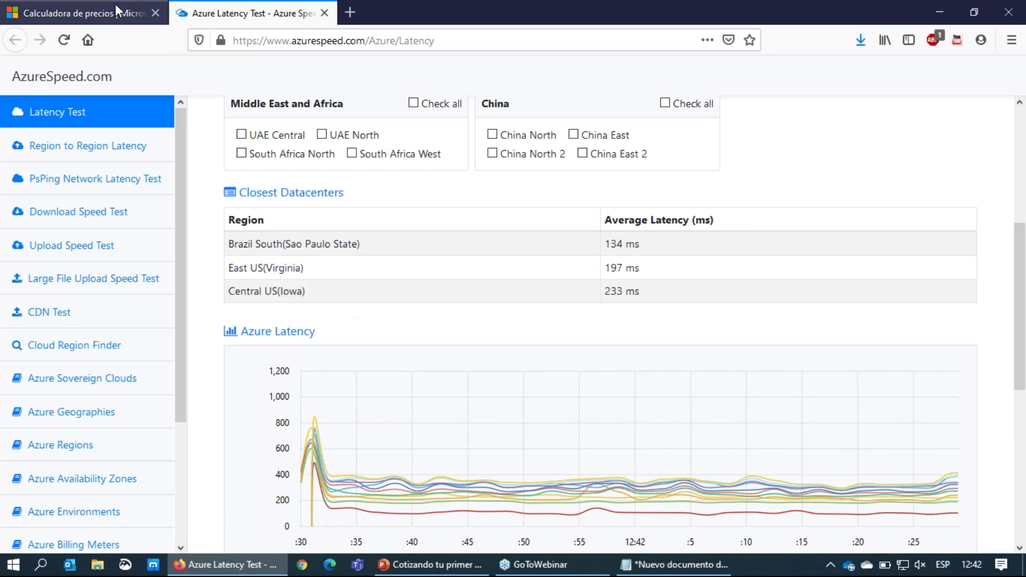
- Compare the VM requirements on the PowerPoint architecture slide with the price calculator's D2 v3 instance, and underline its hourly price
left_click(114, 5)
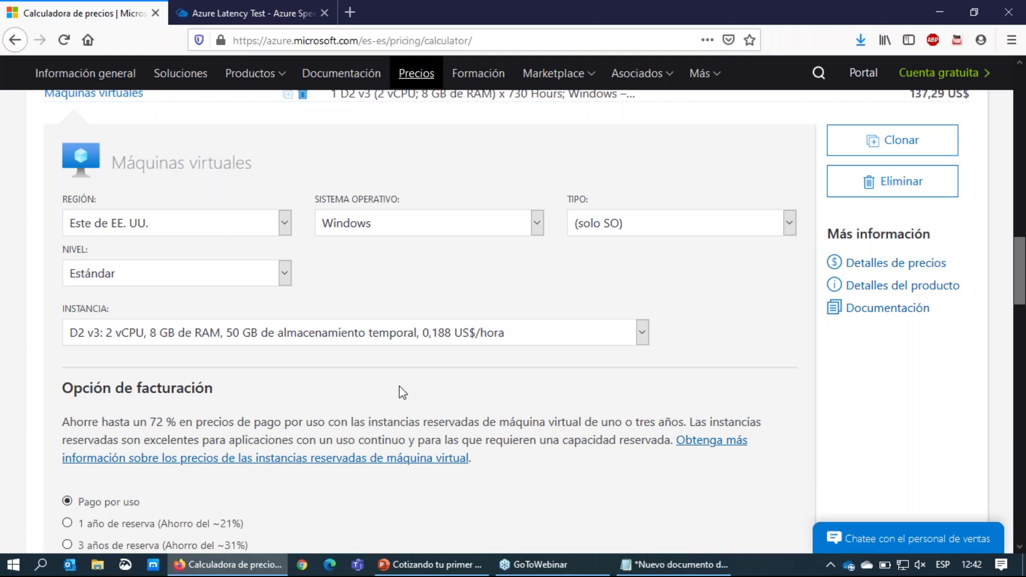
left_click(431, 564)
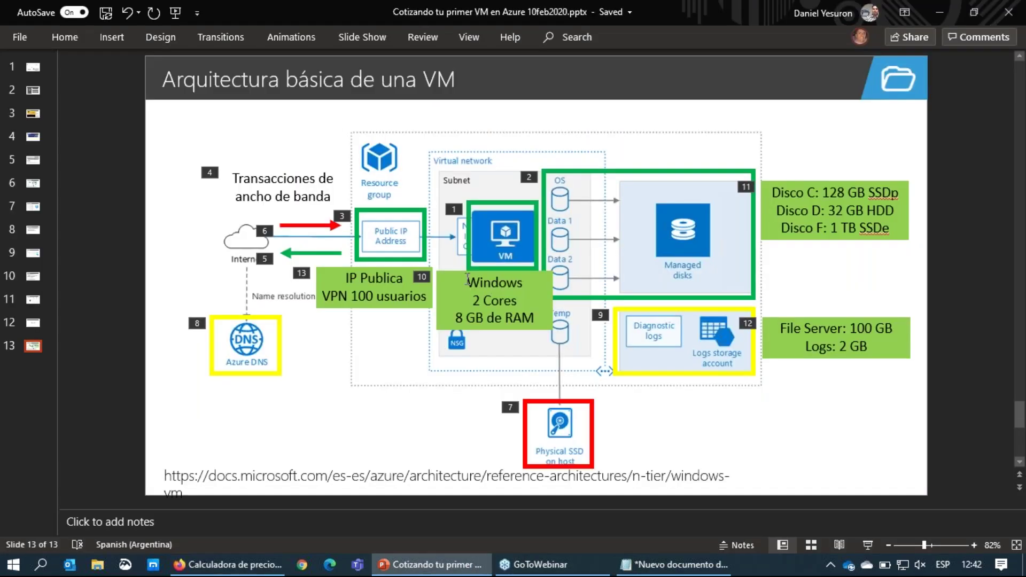
key("alt+Tab")
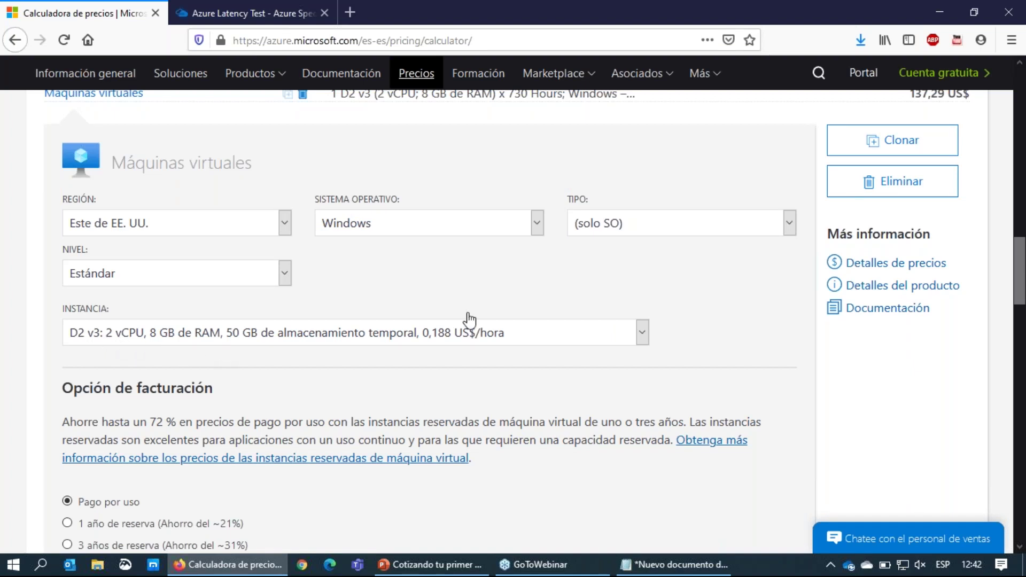
left_click_drag(421, 345, 452, 344)
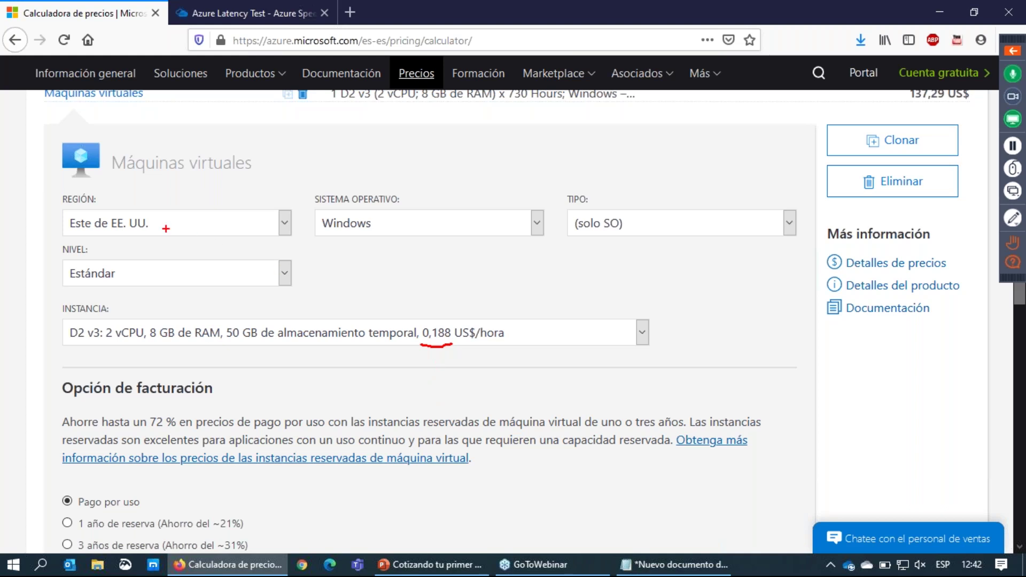
- Switch the virtual machine's region to Sur de Brasil to compare its price, and set it back to Este de EE. UU
left_click(277, 224)
scroll(215, 384, "up", 6)
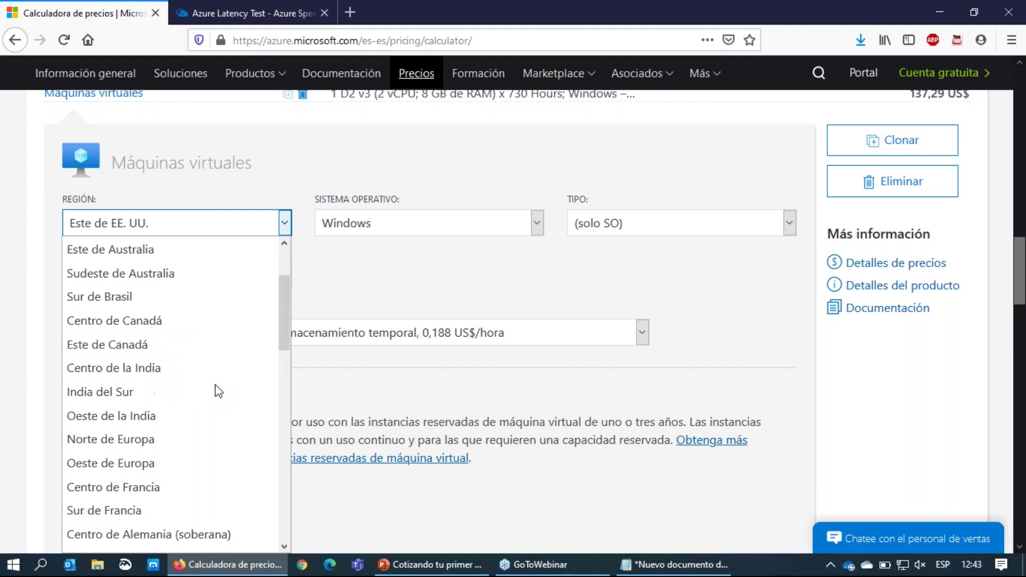
left_click(121, 367)
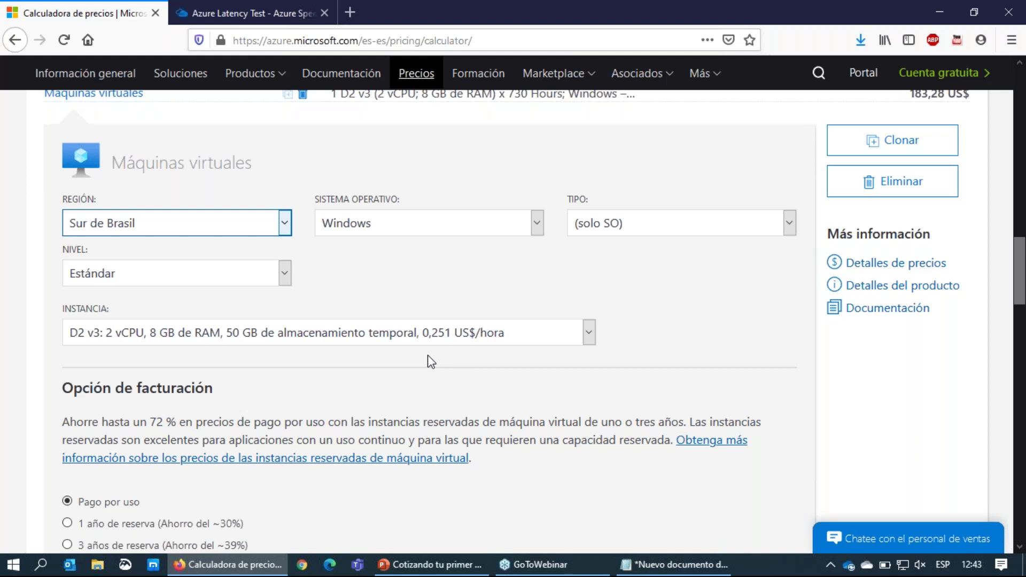
left_click(240, 227)
scroll(183, 412, "down", 3)
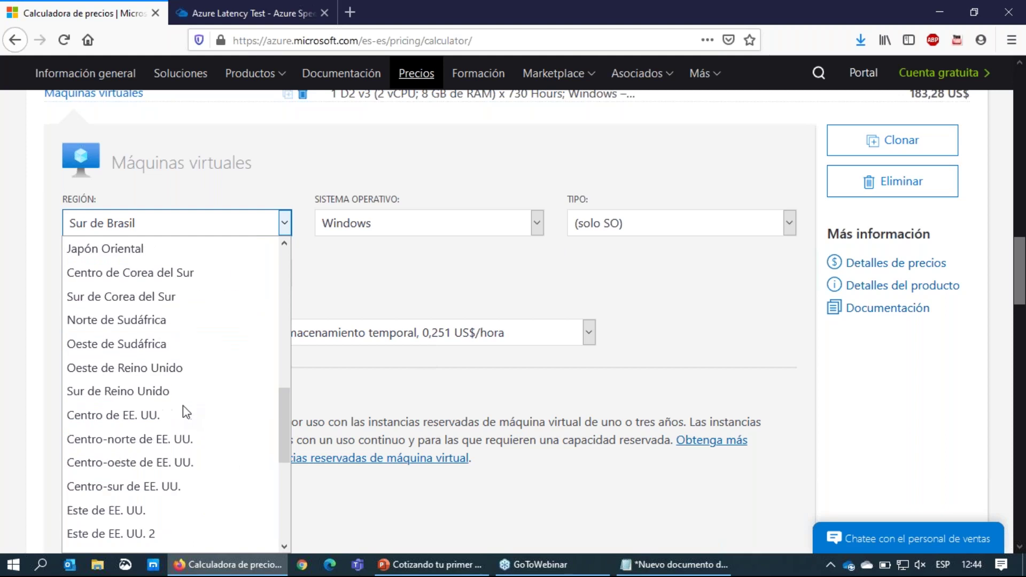
left_click(150, 502)
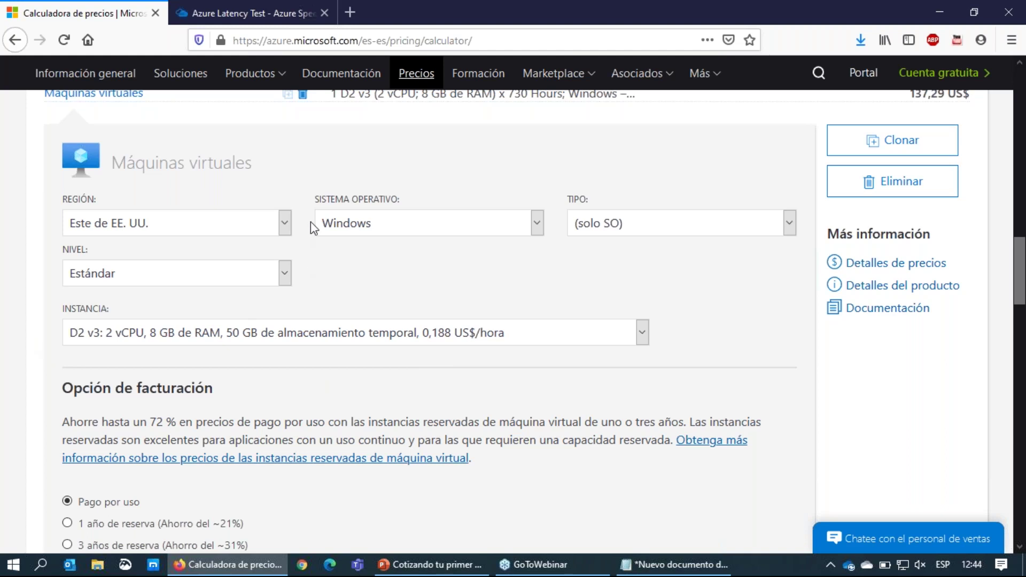
- Examine the virtual machine's type options and its estimated monthly cost
left_click(693, 229)
left_click(640, 171)
left_click(475, 268)
scroll(479, 281, "down", 3)
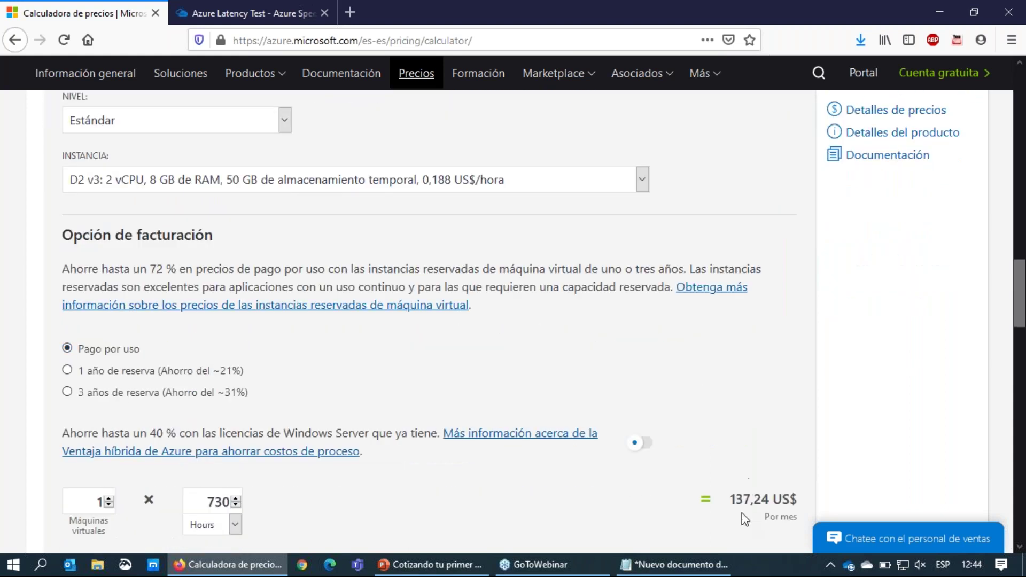
left_click_drag(726, 495, 796, 517)
left_click_drag(730, 498, 781, 498)
scroll(351, 410, "up", 6)
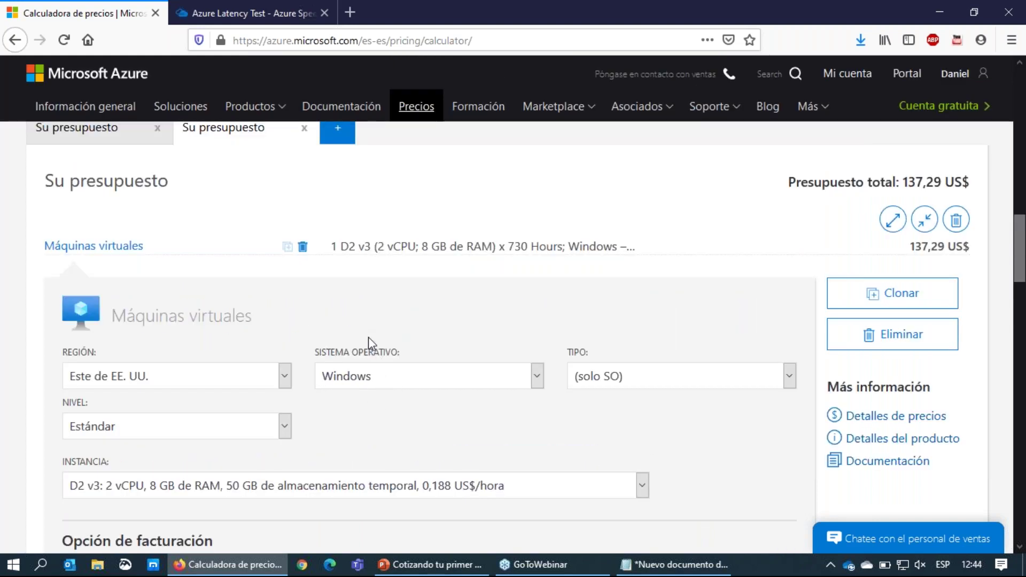
scroll(383, 398, "down", 3)
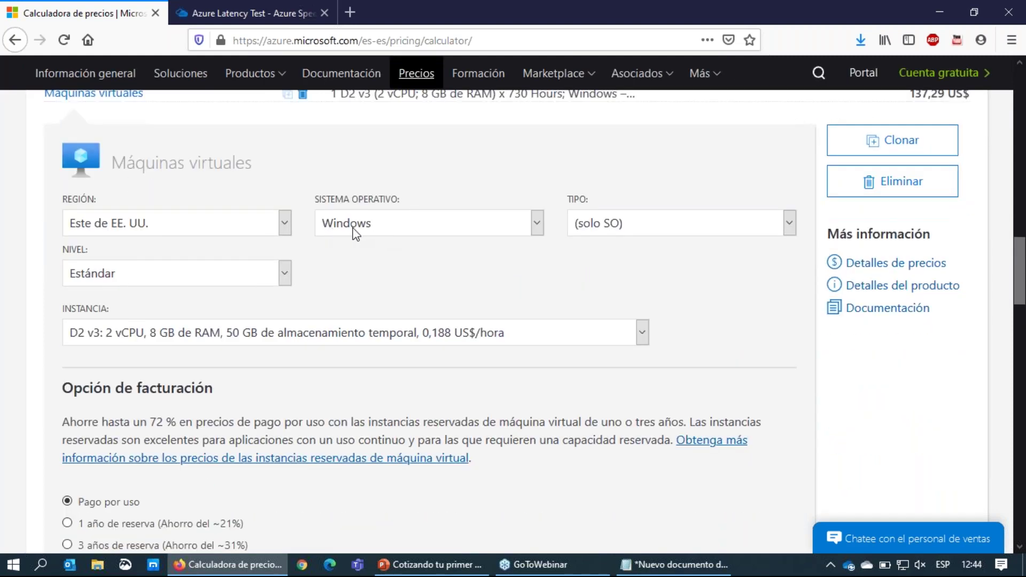
scroll(390, 279, "down", 2)
scroll(431, 290, "up", 2)
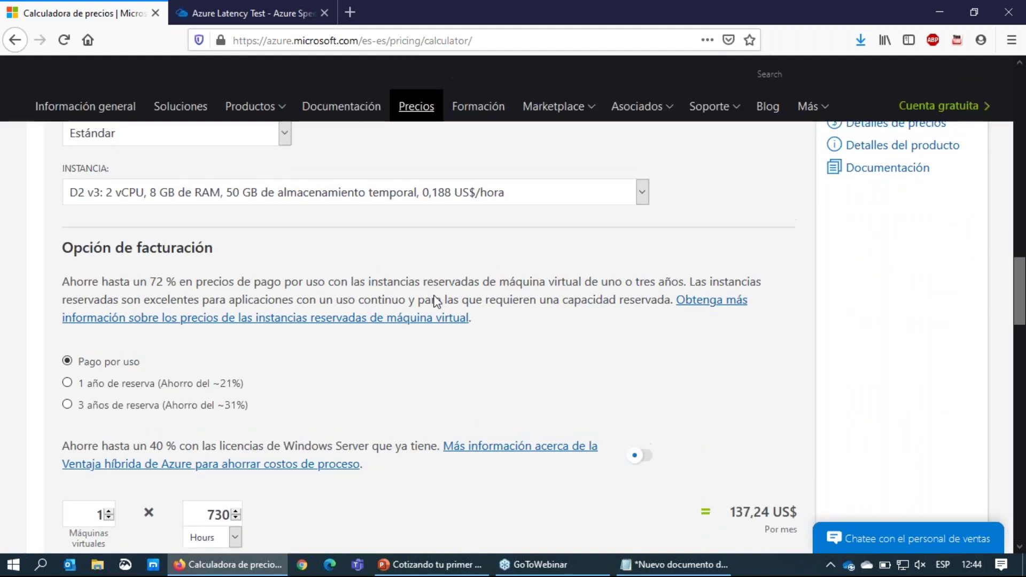
scroll(449, 314, "up", 1)
left_click(609, 224)
left_click(415, 289)
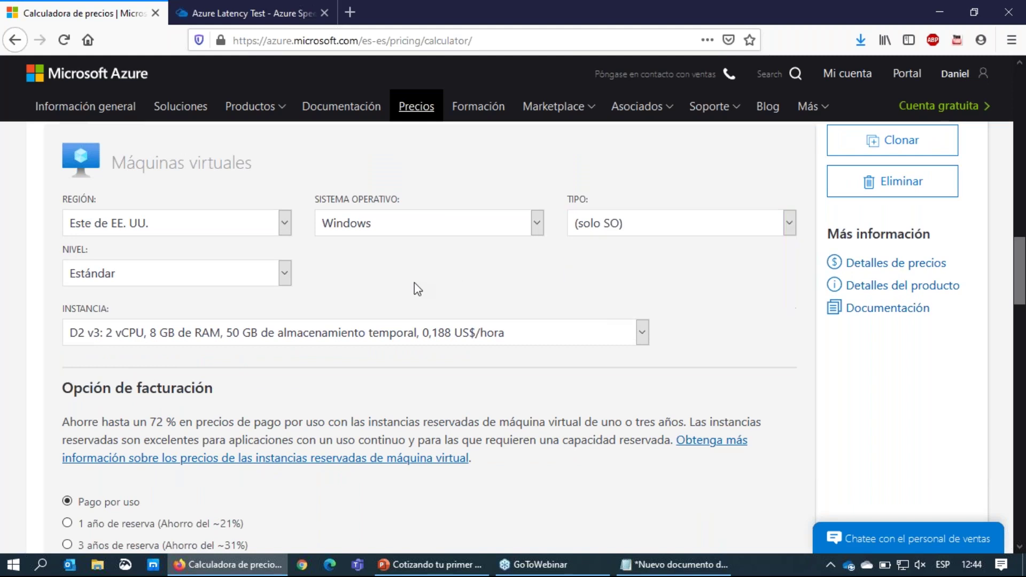
- Try the 1-year and 3-year reservation billing options, and return the billing option to Pago por uso
scroll(389, 301, "down", 3)
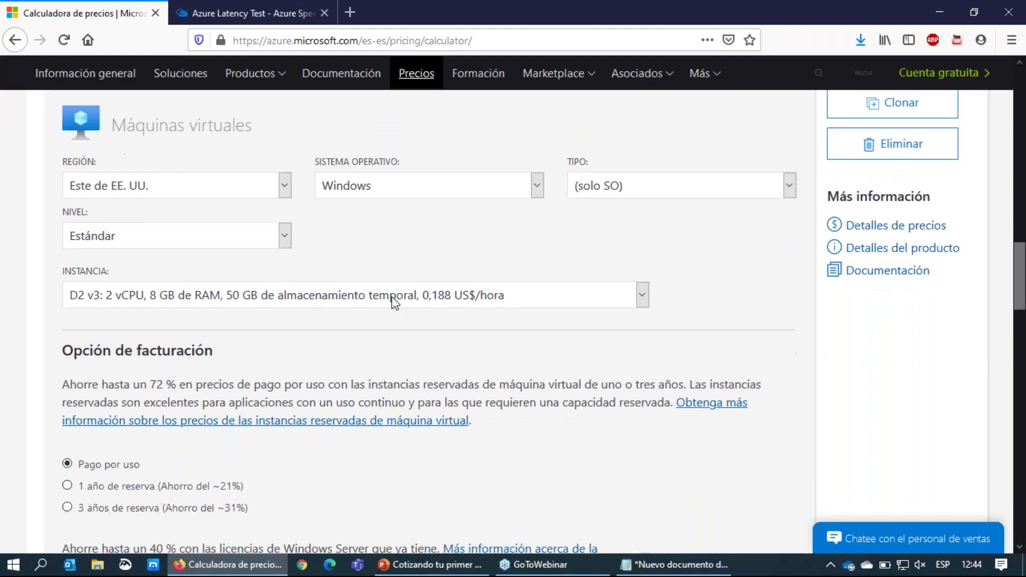
scroll(385, 374, "down", 2)
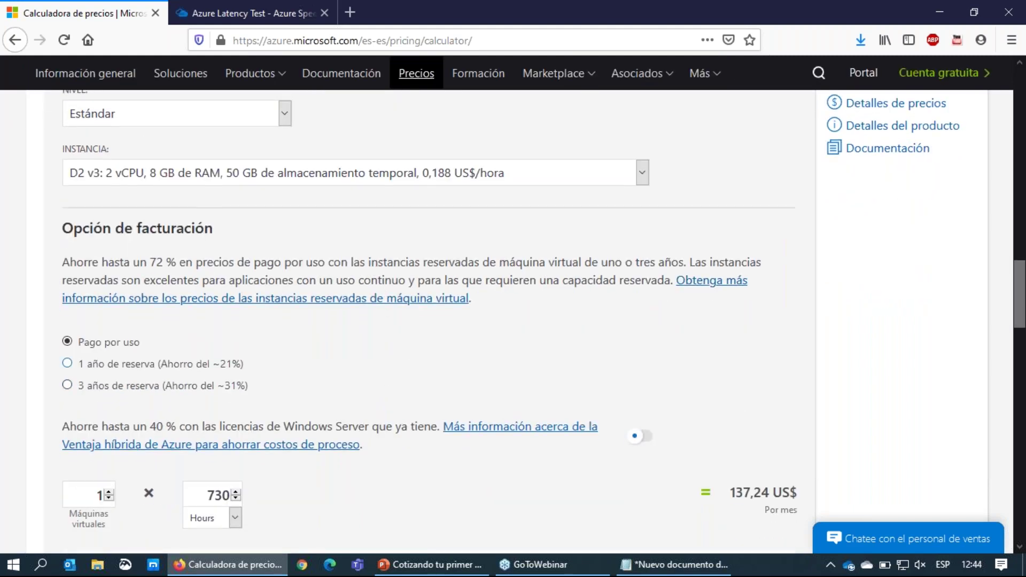
scroll(374, 364, "down", 2)
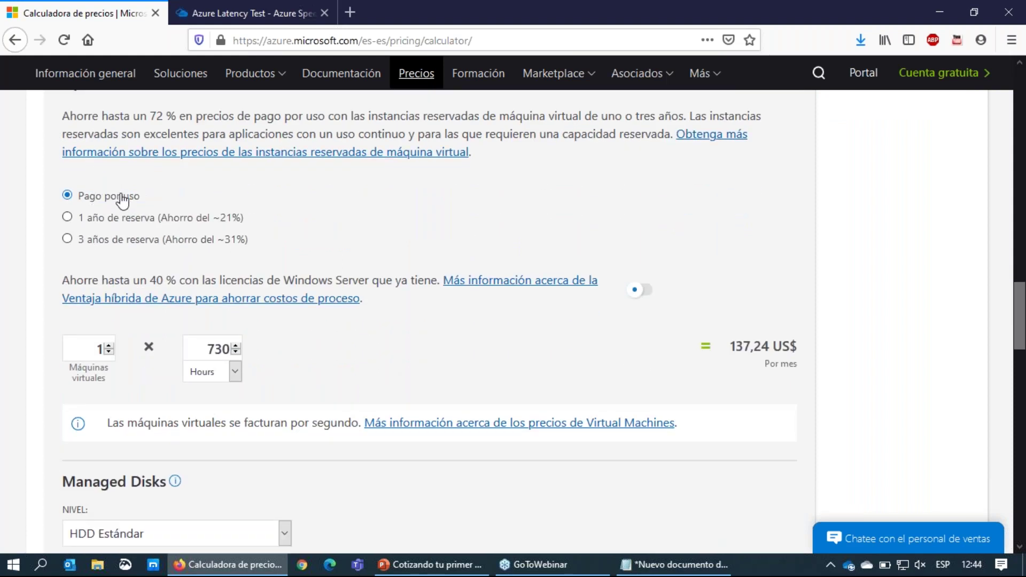
left_click(106, 224)
left_click(110, 242)
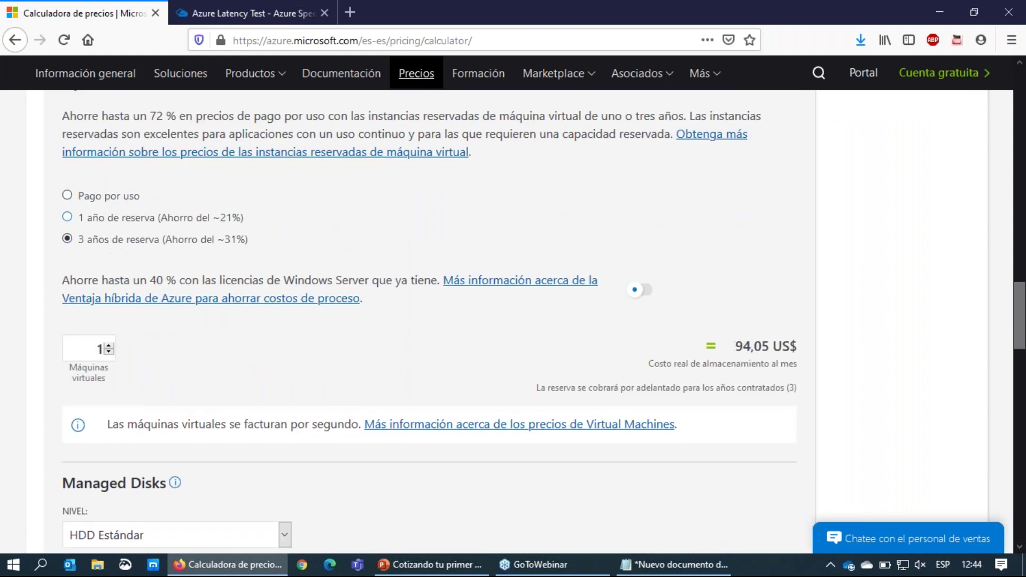
left_click(111, 225)
left_click(108, 199)
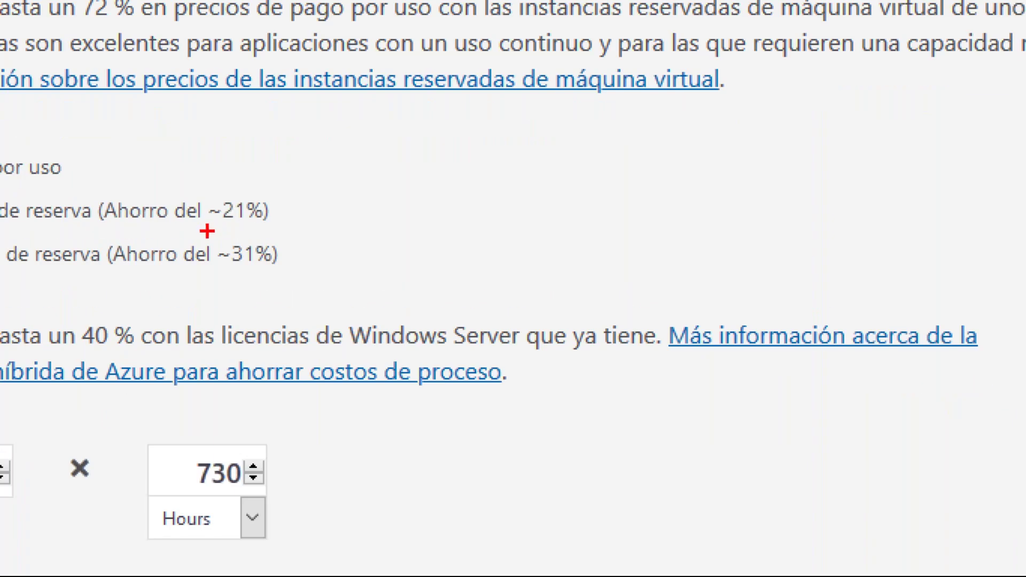
- Underline the savings percentages of the 1-year and 3-year reservation options, and clear the markings
left_click_drag(207, 231, 266, 231)
left_click_drag(217, 277, 279, 276)
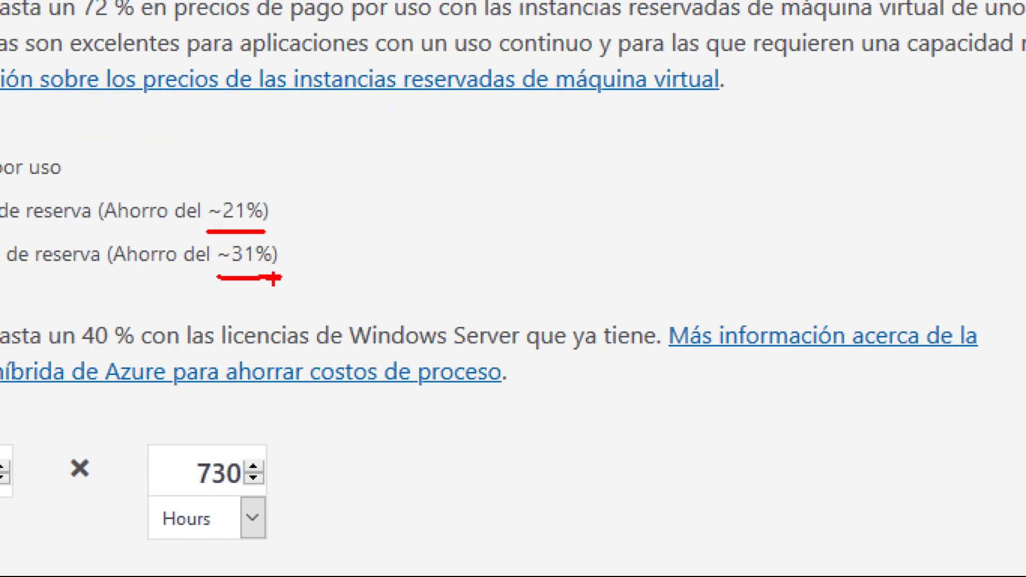
key("Escape")
scroll(297, 265, "up", 4)
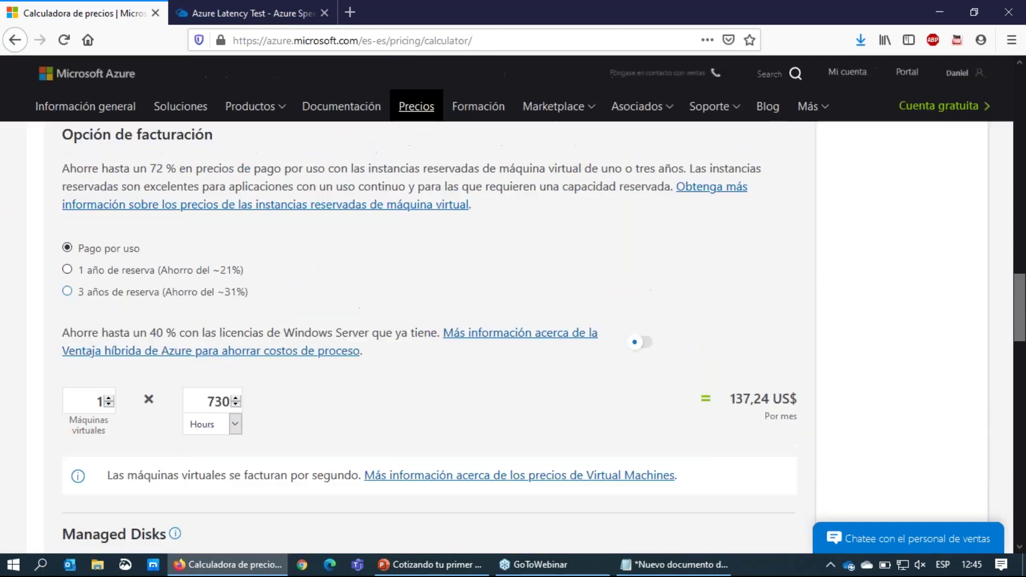
scroll(313, 317, "down", 3)
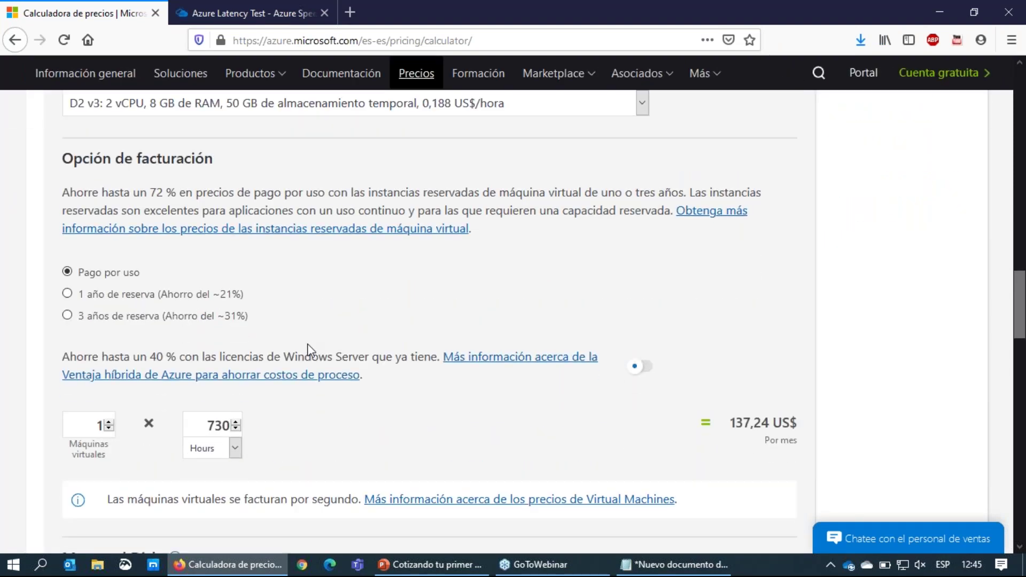
- Set the virtual machine's monthly usage to 744 hours
scroll(299, 369, "down", 1)
left_click_drag(204, 349, 239, 349)
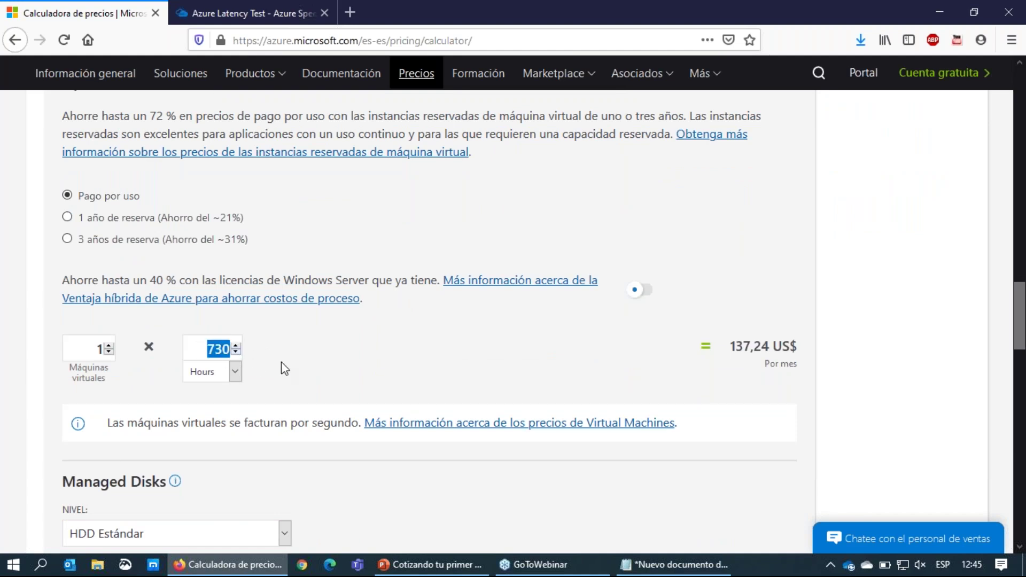
type("744")
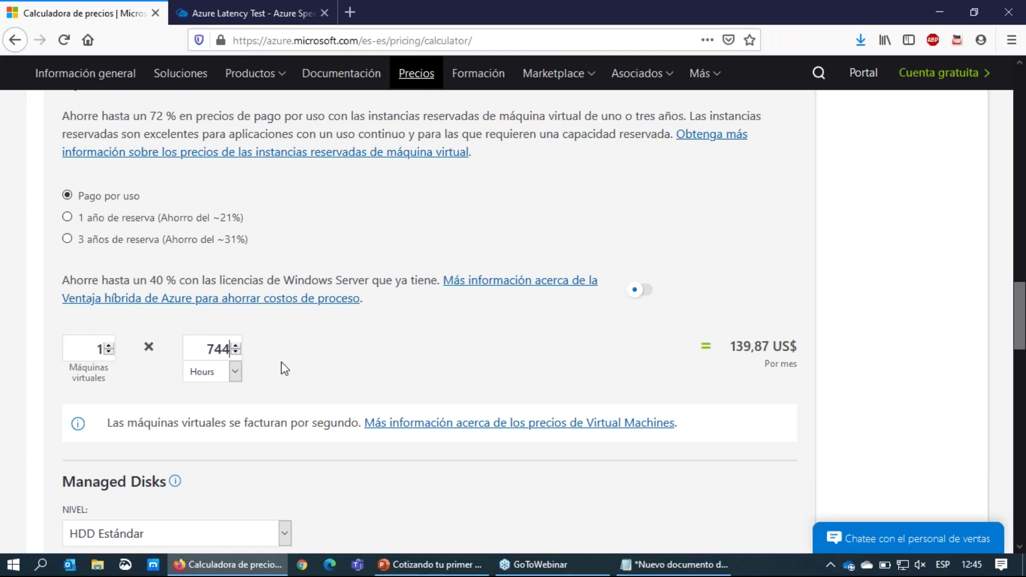
left_click_drag(205, 349, 247, 348)
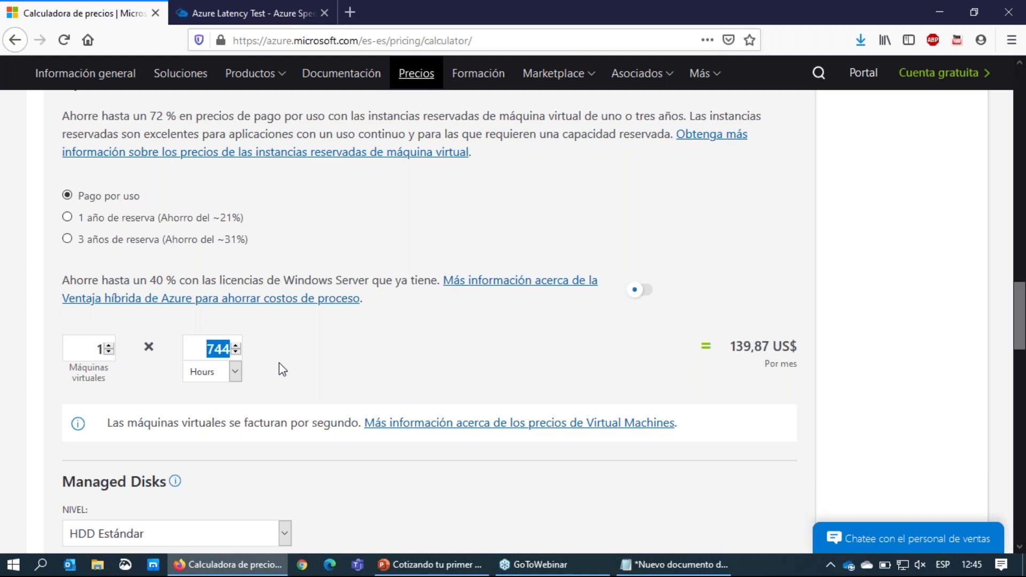
left_click(279, 363)
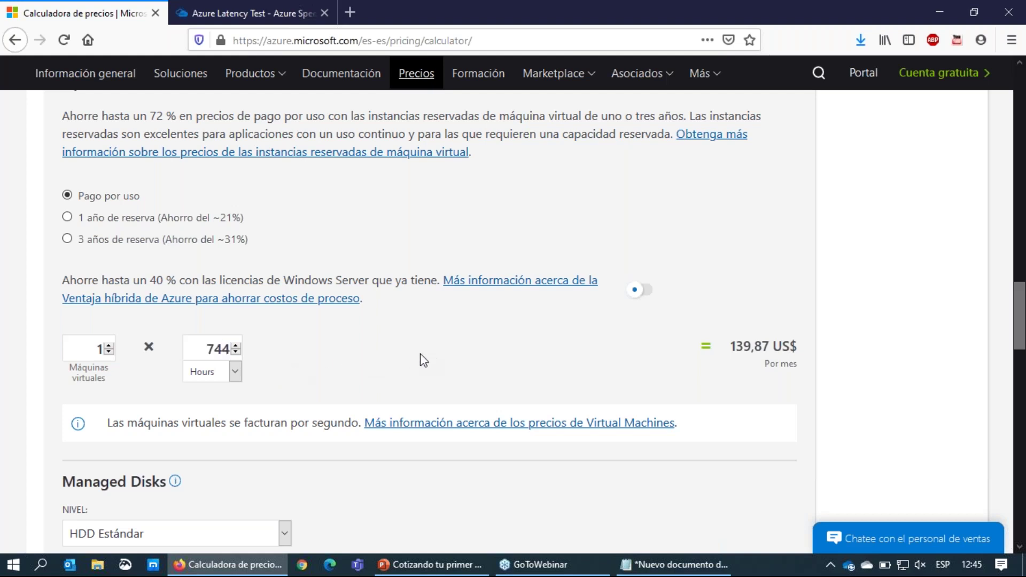
left_click_drag(207, 349, 252, 350)
left_click(323, 374)
- Set the storage transaction units under Managed Disks to 0
scroll(374, 376, "down", 3)
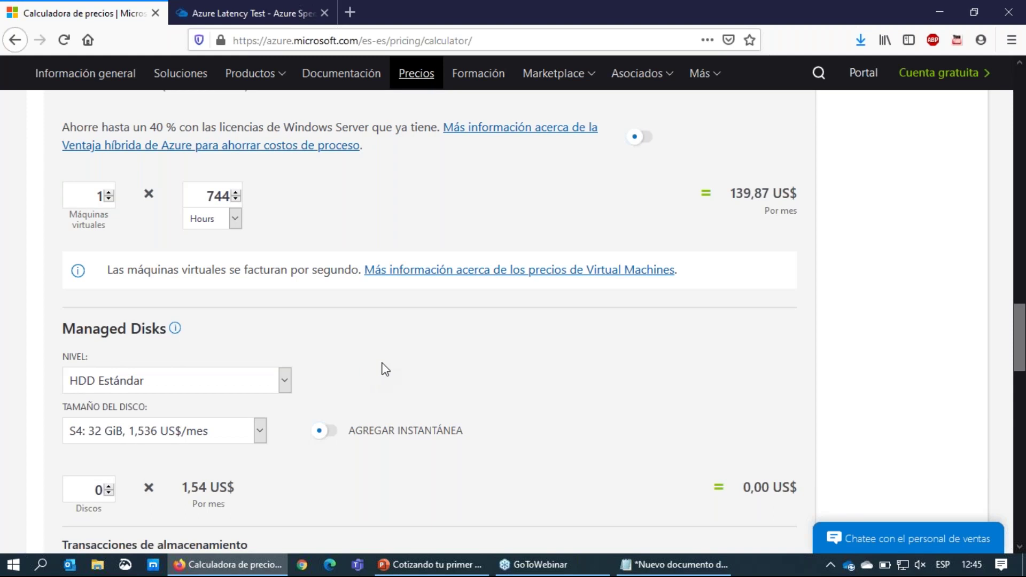
scroll(392, 366, "down", 1)
scroll(396, 369, "up", 4)
scroll(396, 370, "up", 2)
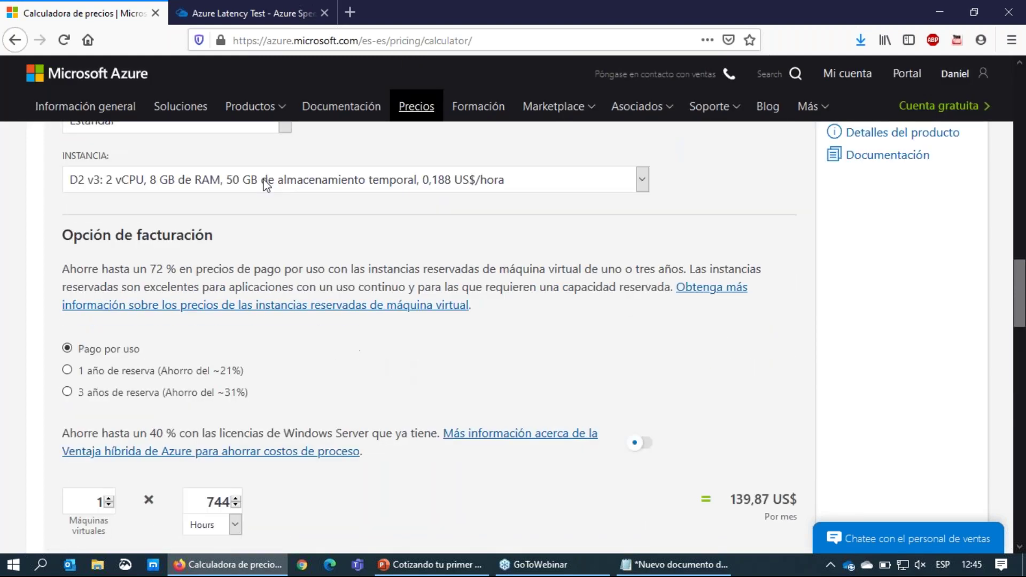
scroll(397, 370, "down", 9)
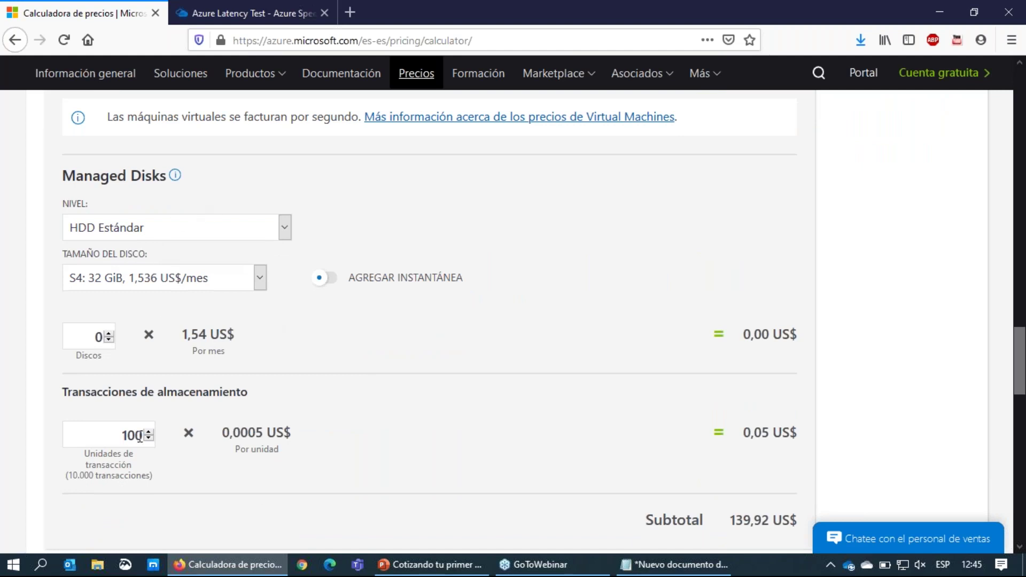
left_click_drag(114, 435, 154, 444)
type("0")
- Highlight the managed disk cost, the storage transaction cost and the virtual machine's subtotal to review them
left_click_drag(744, 342, 763, 342)
left_click_drag(773, 434, 761, 434)
left_click_drag(732, 521, 770, 522)
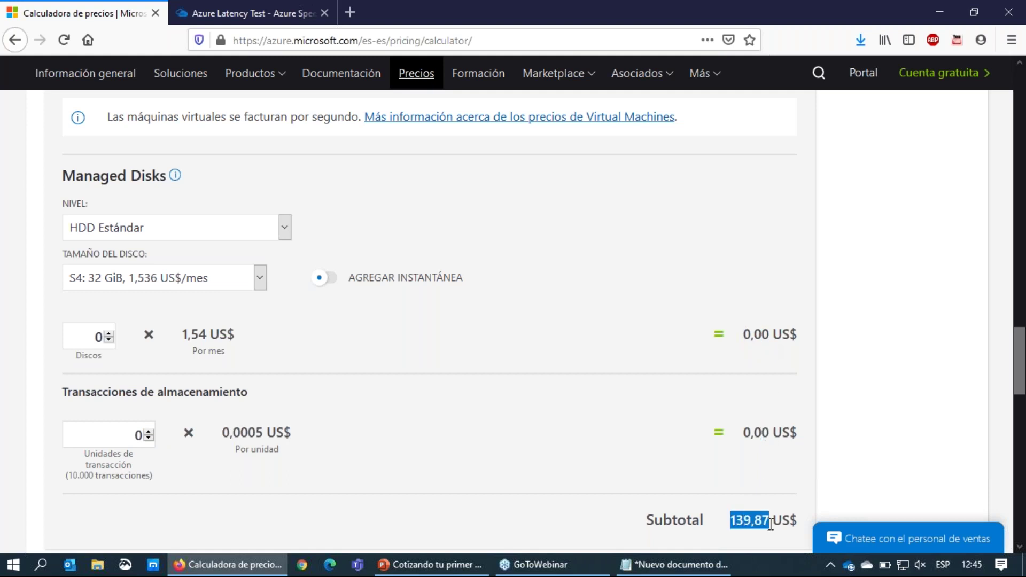
left_click(691, 465)
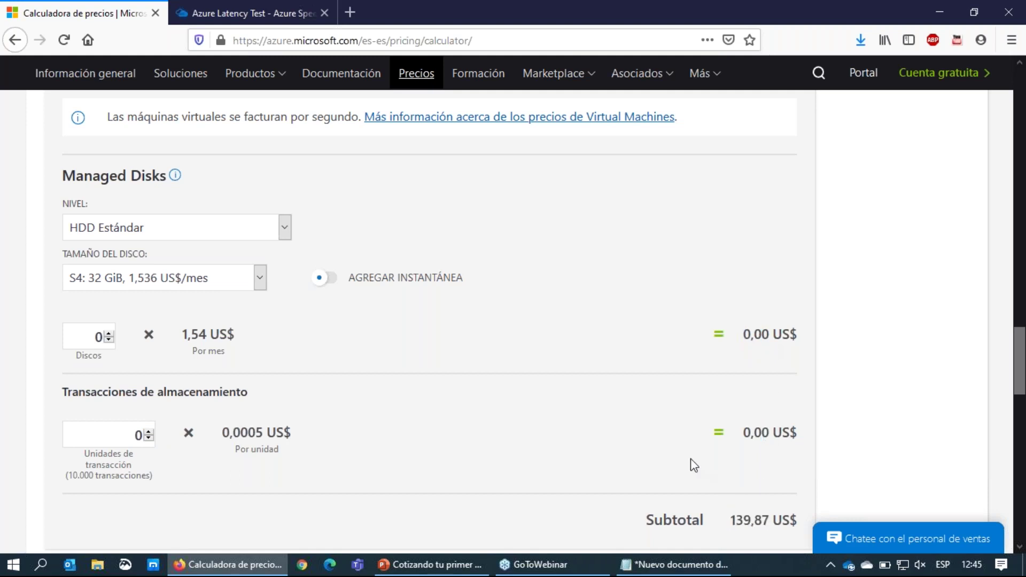
- Collapse the Máquinas virtuales entry, circle its name, clear the marking and expand the entry again
scroll(587, 420, "up", 12)
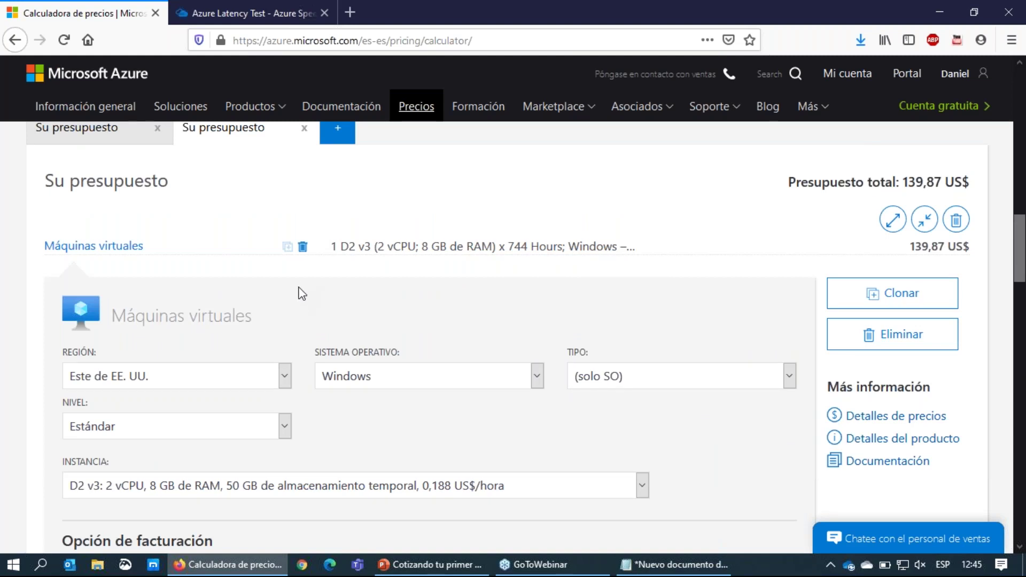
left_click(127, 251)
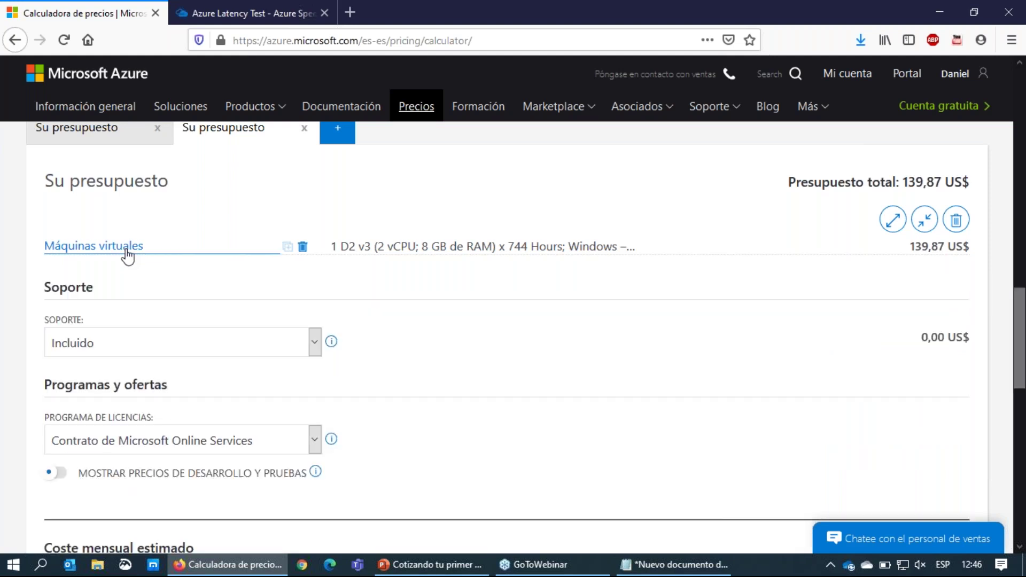
mouse_move(108, 223)
left_mouse_down()
mouse_move(30, 248)
mouse_move(110, 205)
left_mouse_up()
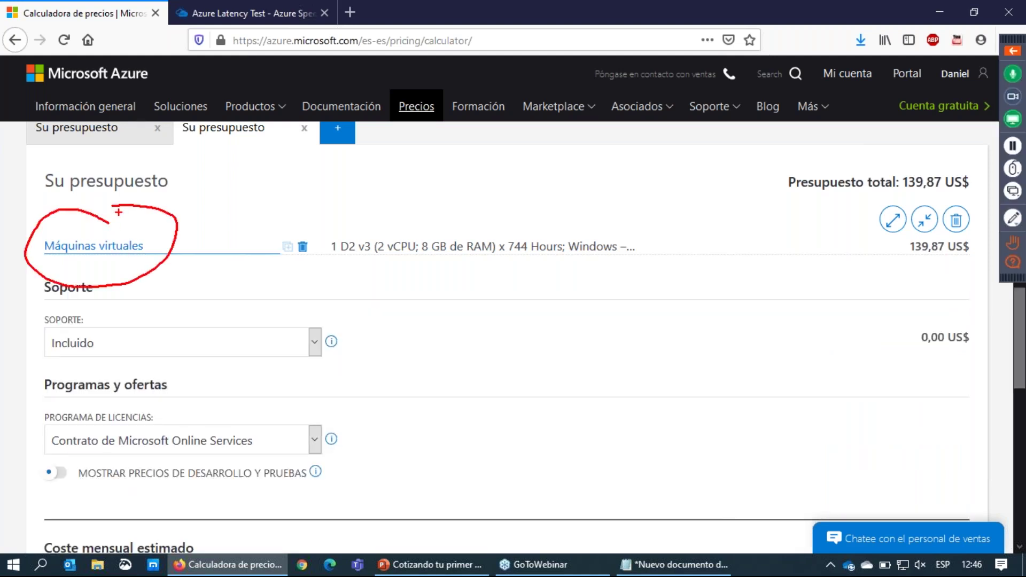
key("Escape")
left_click(126, 247)
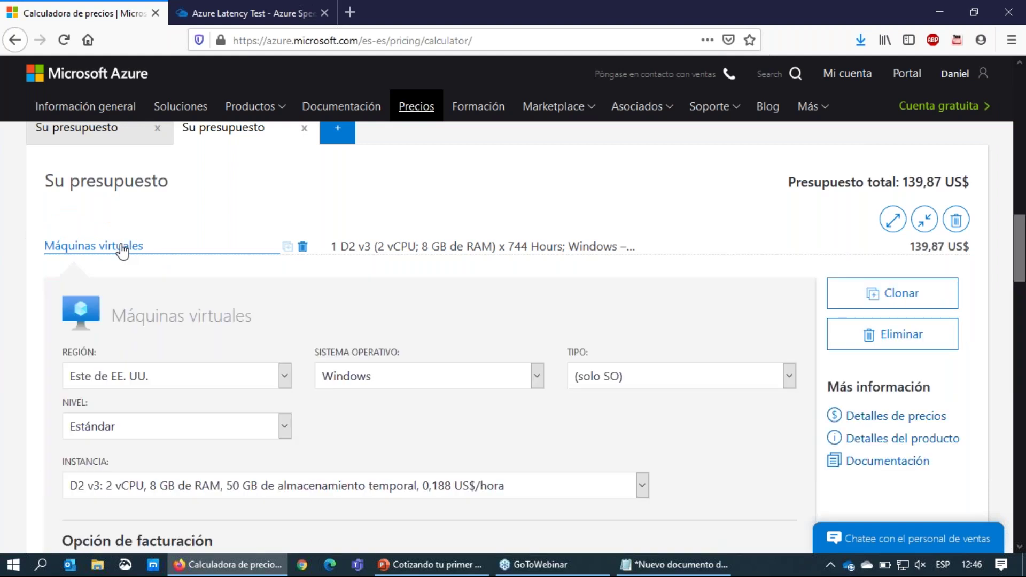
- Rename the estimate from its default title to DemoWebinarLOL
scroll(266, 339, "up", 3)
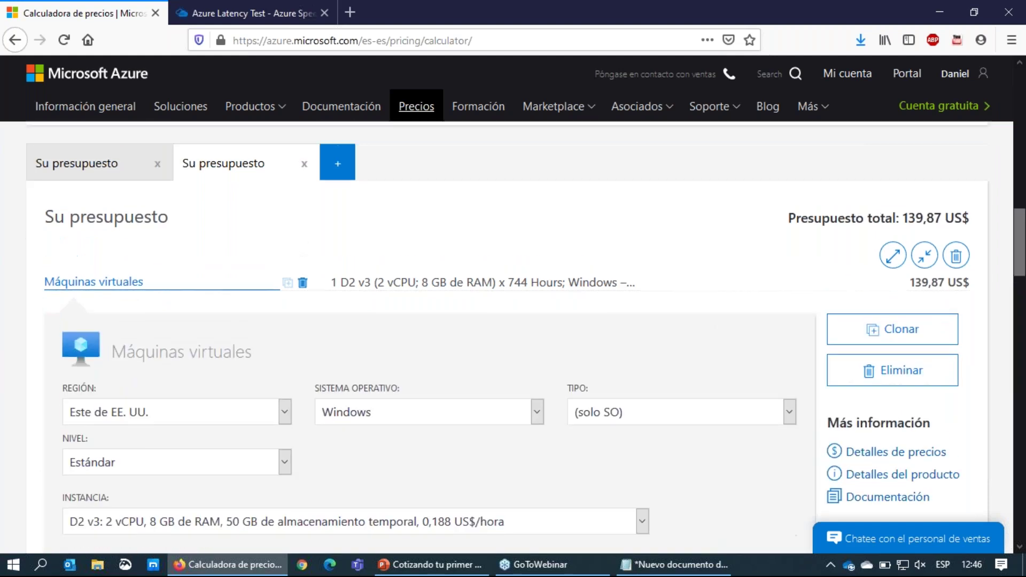
left_click_drag(215, 331, 39, 345)
type("Dem")
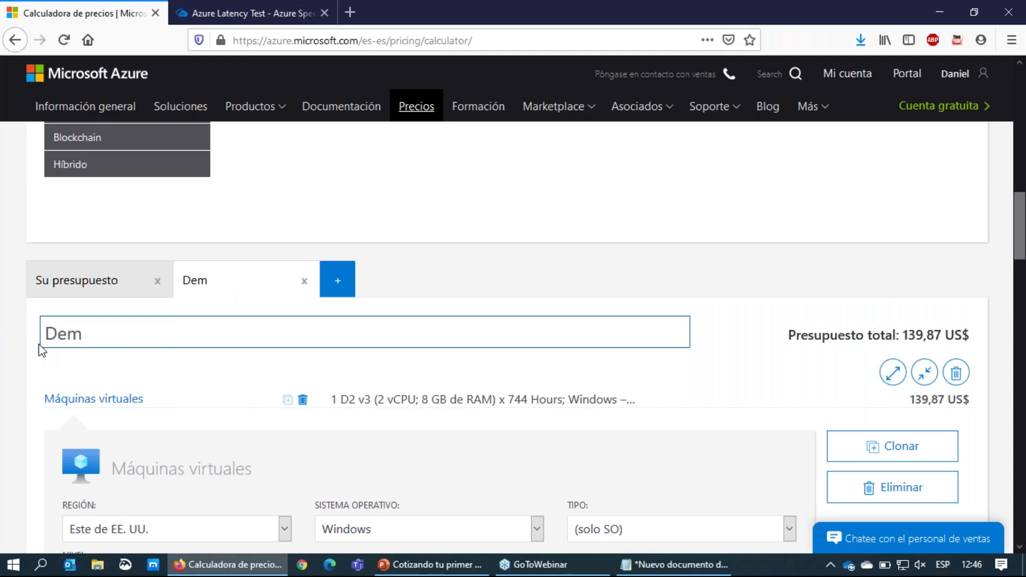
type("oWebinarLOL")
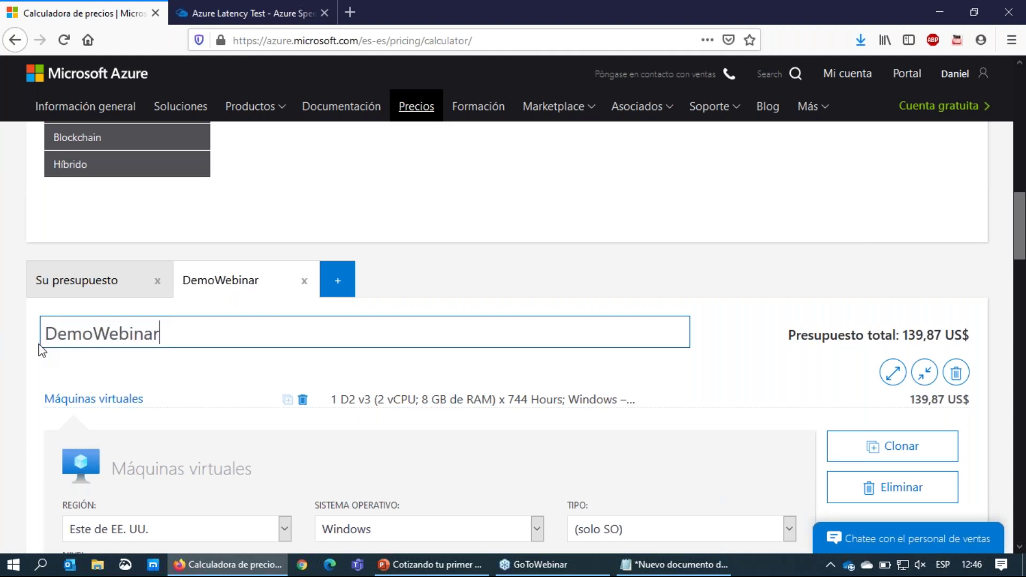
left_click(10, 371)
- Circle the signed-in account name in the page header, mark it with an arrow, and clear the markings
mouse_move(932, 66)
left_mouse_down()
mouse_move(951, 92)
mouse_move(983, 71)
left_mouse_up()
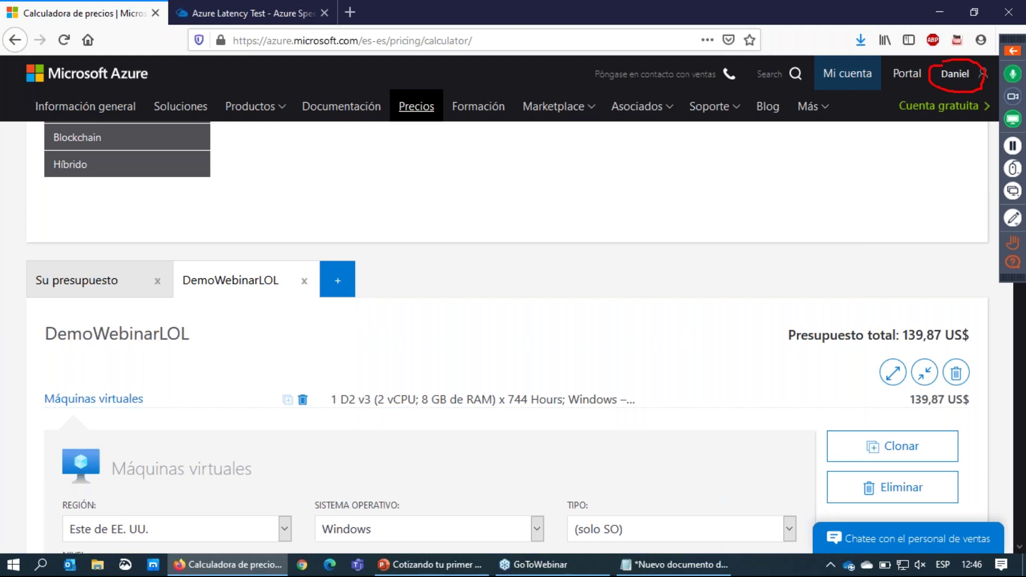
left_click_drag(936, 105, 874, 175)
mouse_move(936, 100)
left_mouse_down()
mouse_move(938, 122)
mouse_move(902, 110)
left_mouse_up()
key("Escape")
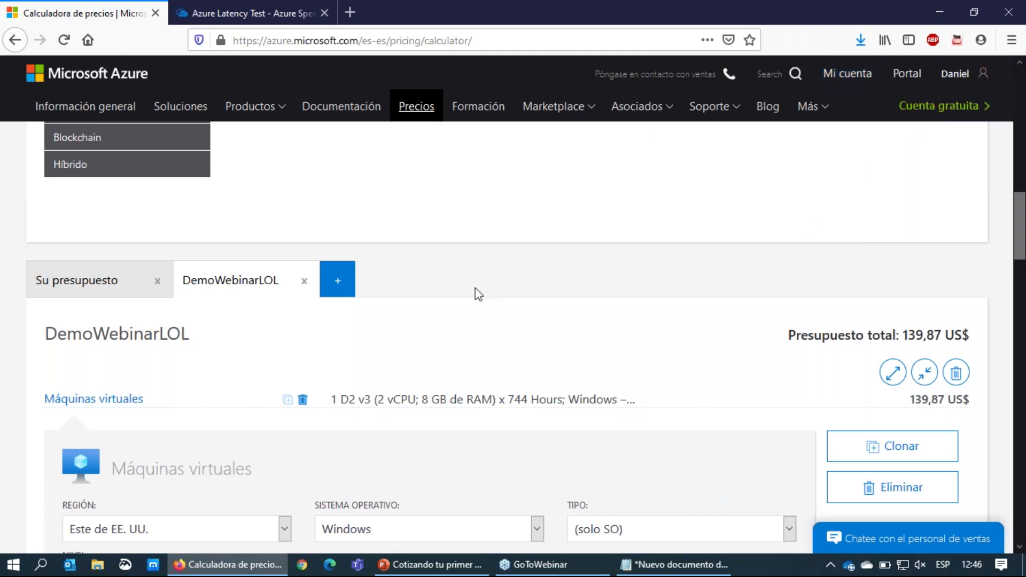
- Save the DemoWebinarLOL estimate
scroll(515, 302, "down", 3)
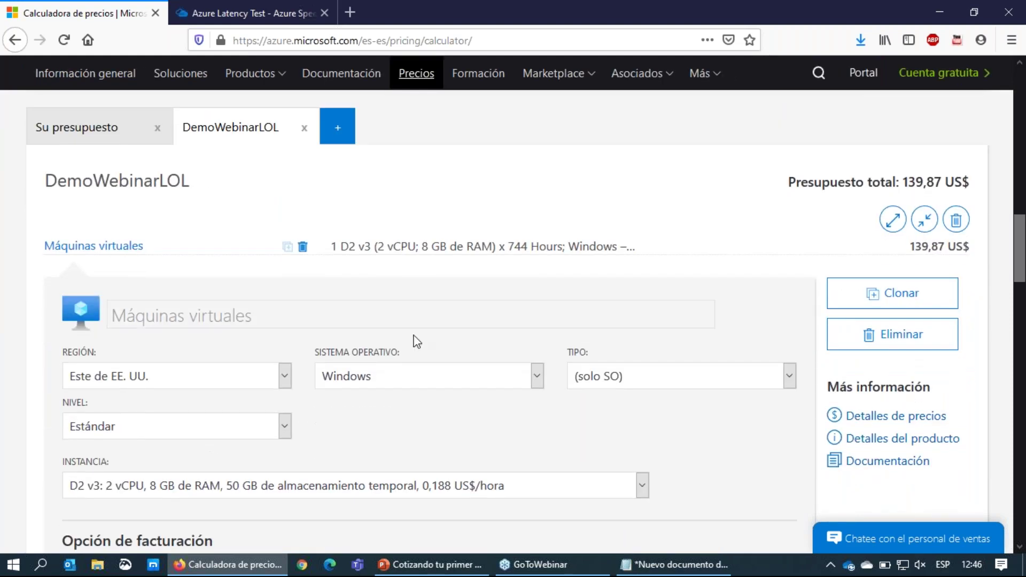
scroll(640, 381, "down", 10)
scroll(640, 382, "down", 13)
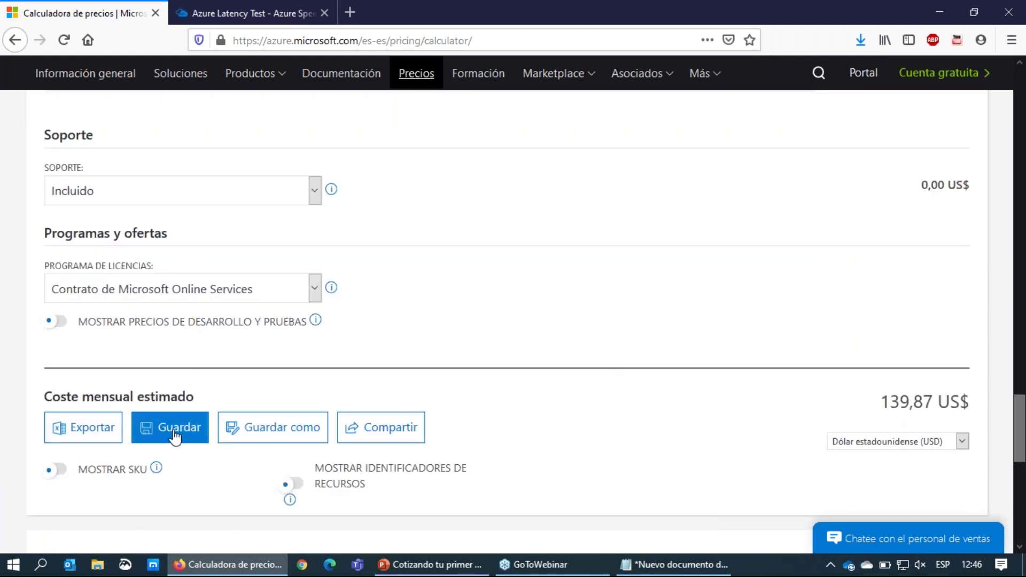
left_click(175, 434)
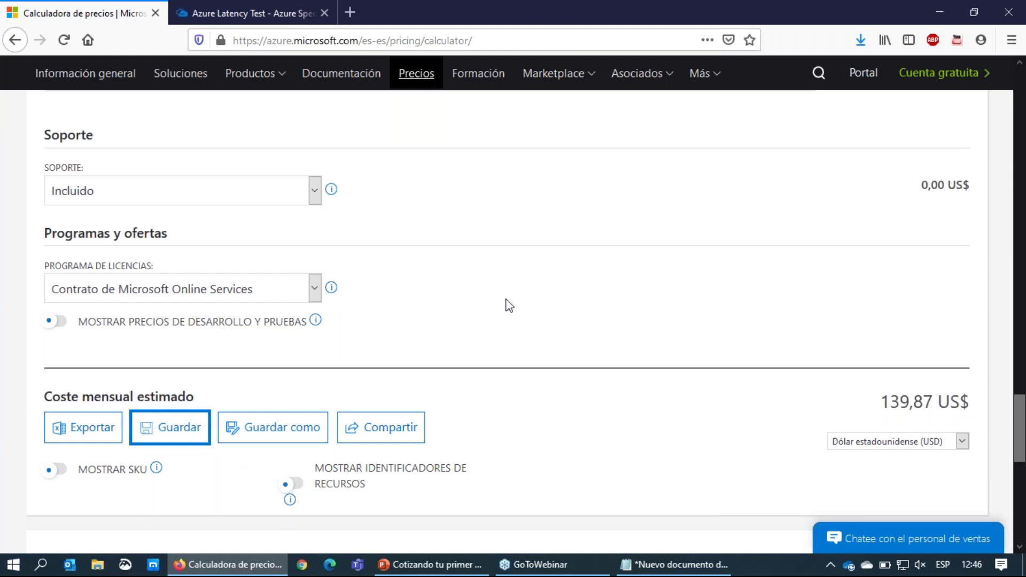
- Review the virtual machine's configuration, check the requirements on the PowerPoint architecture slide, and return to the pricing calculator
scroll(509, 306, "up", 10)
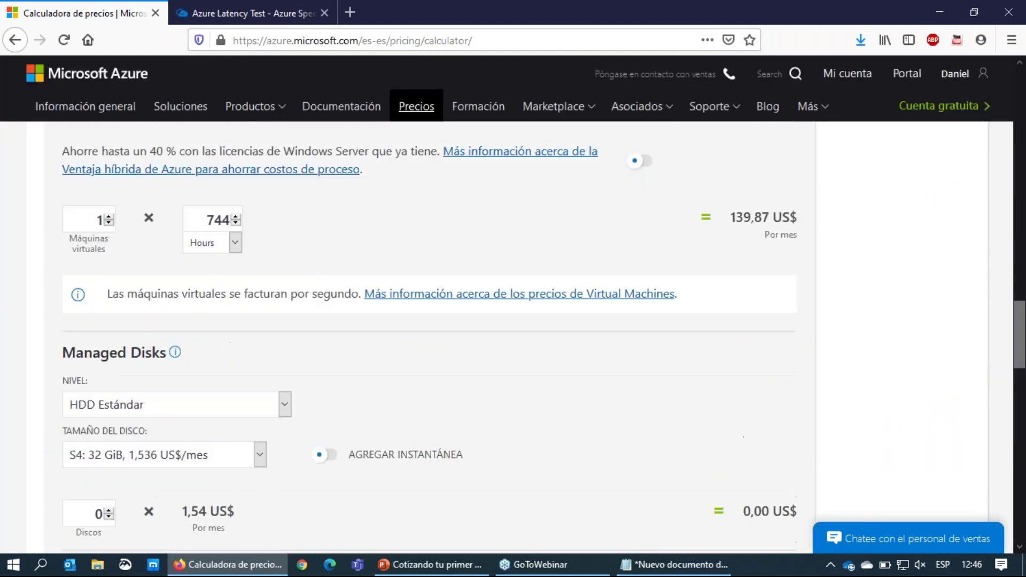
scroll(394, 271, "up", 5)
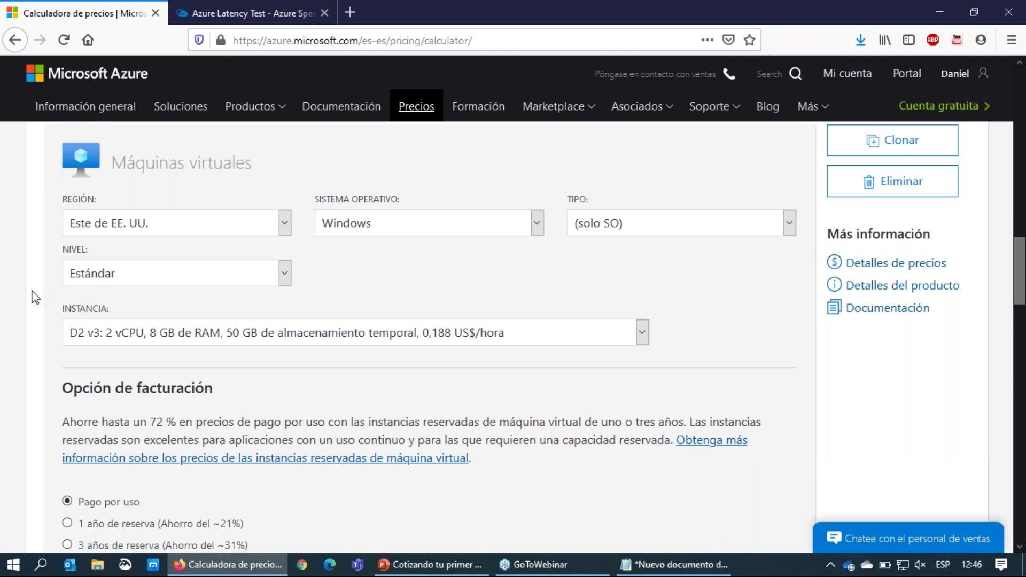
left_click(449, 567)
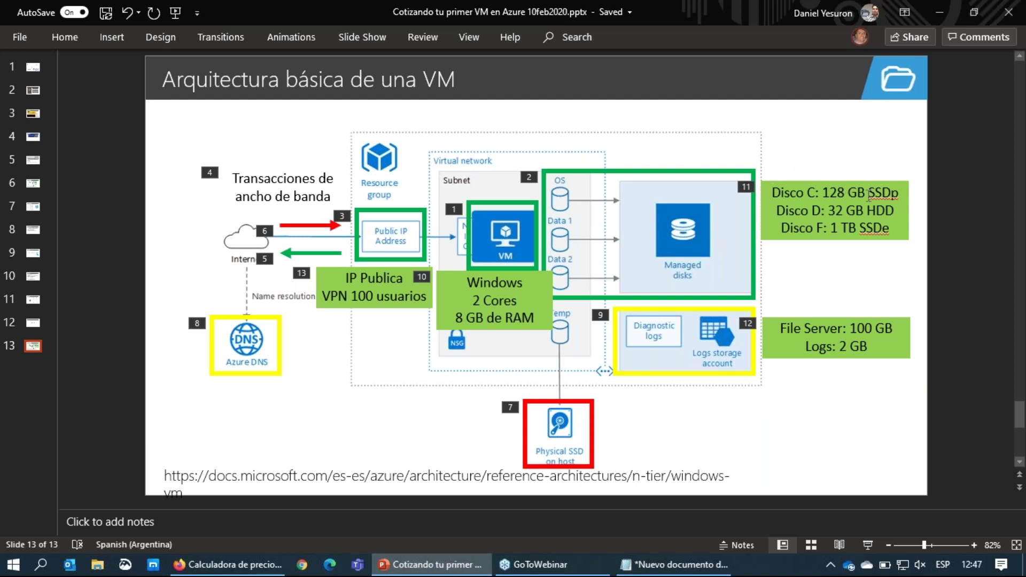
left_click(440, 557)
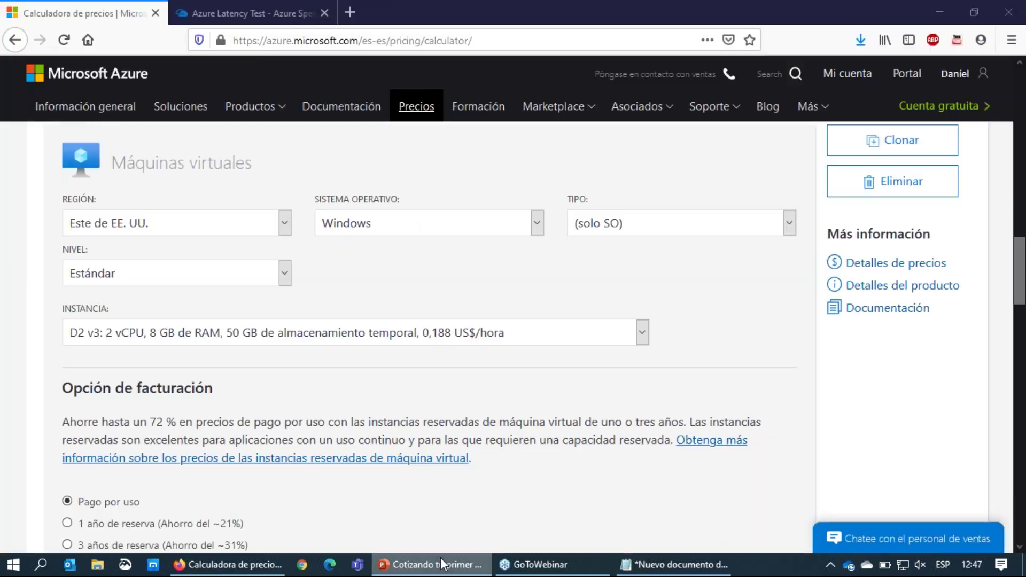
- Add a Cuentas de almacenamiento product to the estimate and set its type to Managed Disks
scroll(432, 339, "up", 15)
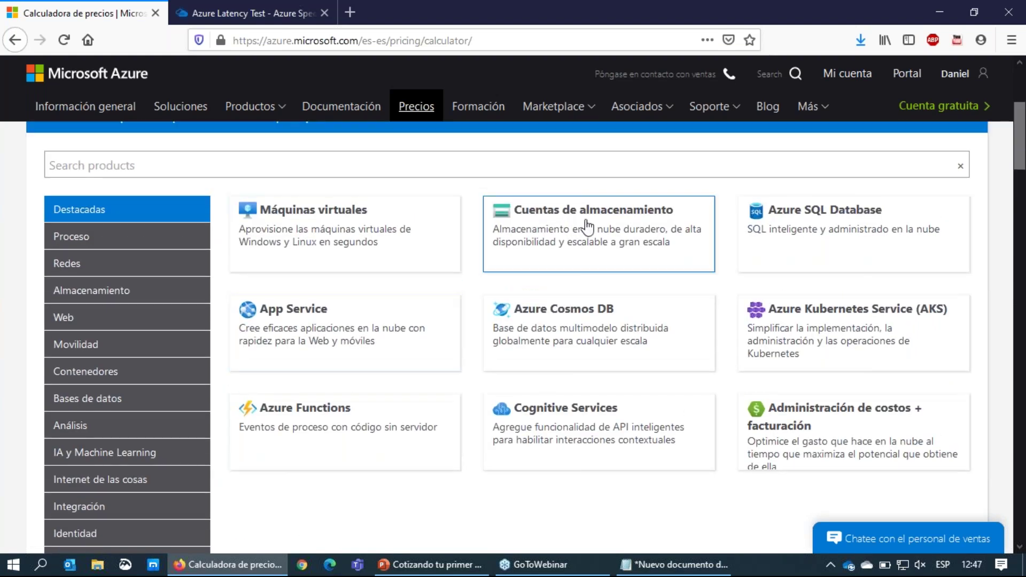
left_click(615, 235)
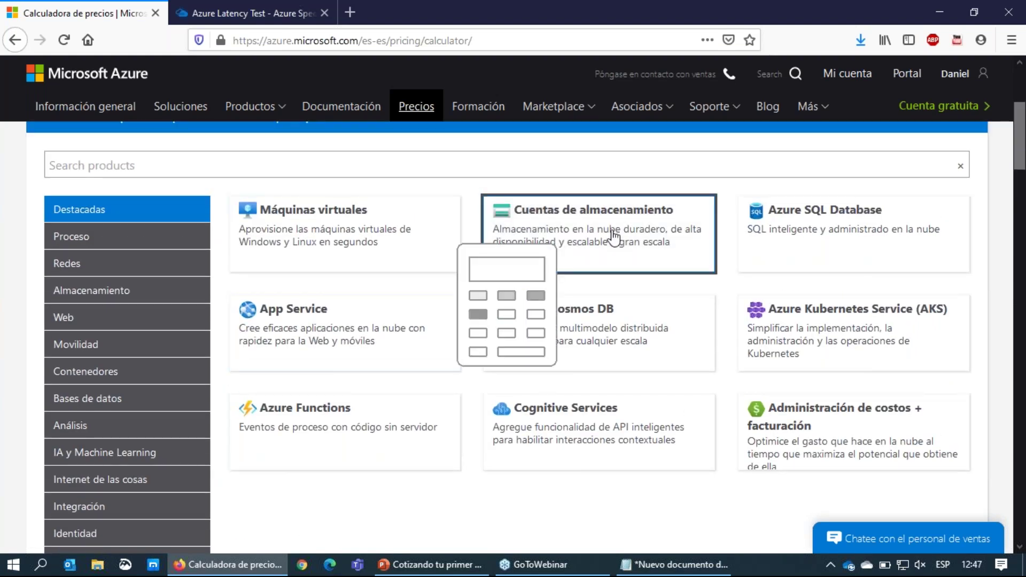
left_click(876, 441)
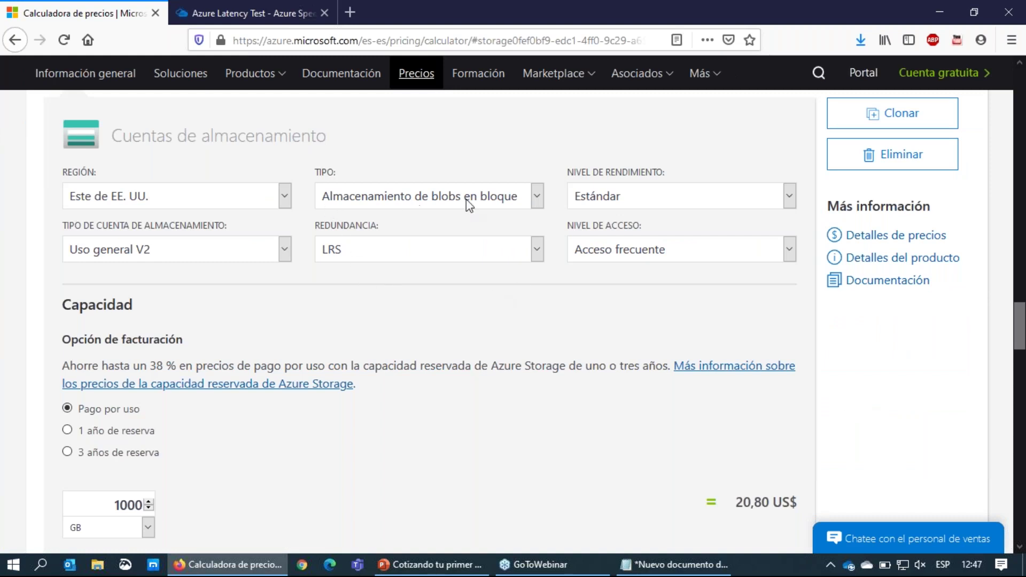
left_click(481, 207)
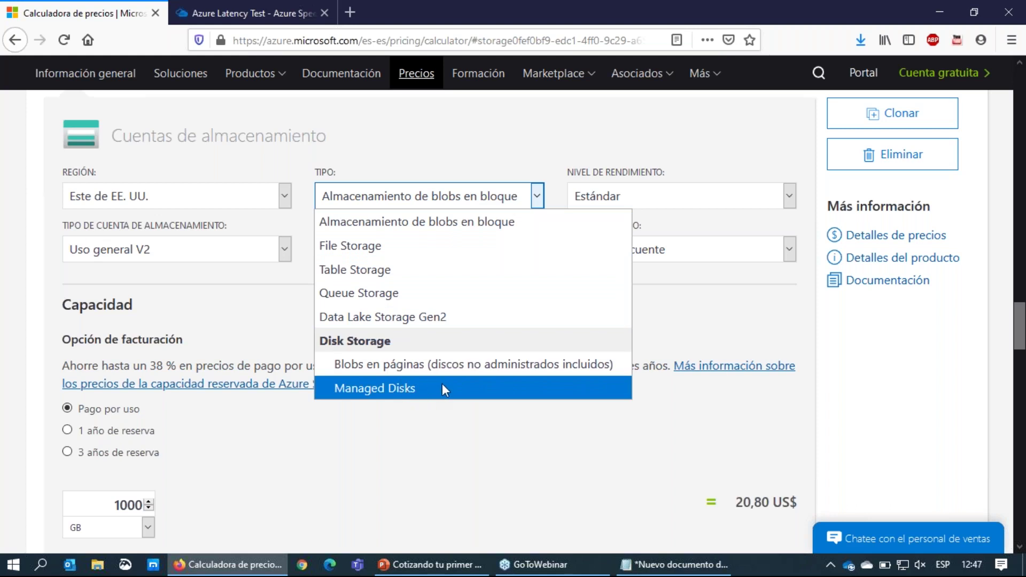
left_click(409, 387)
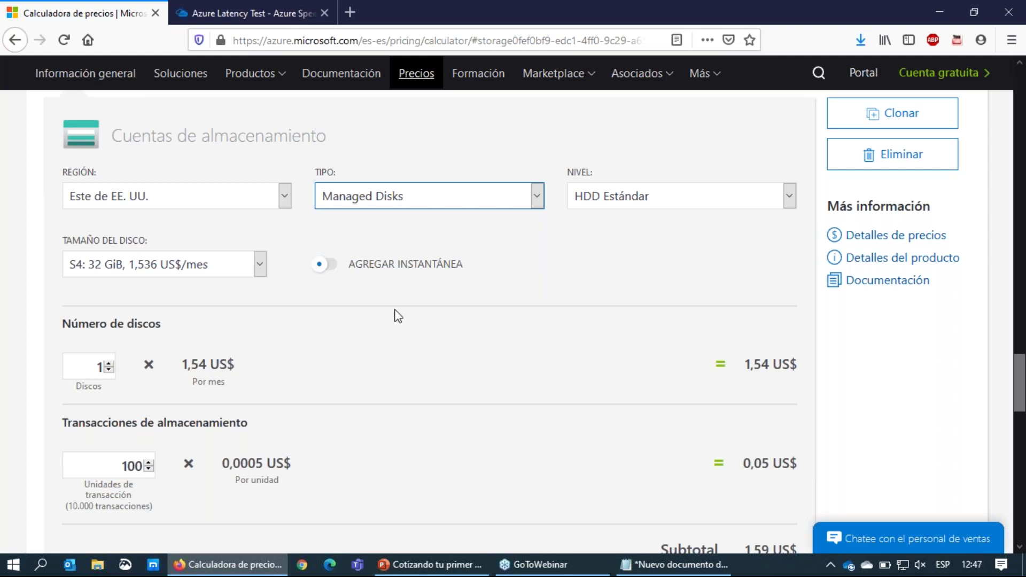
- Set the managed disk's tier to SSD Premium
left_click(136, 267)
left_click(626, 198)
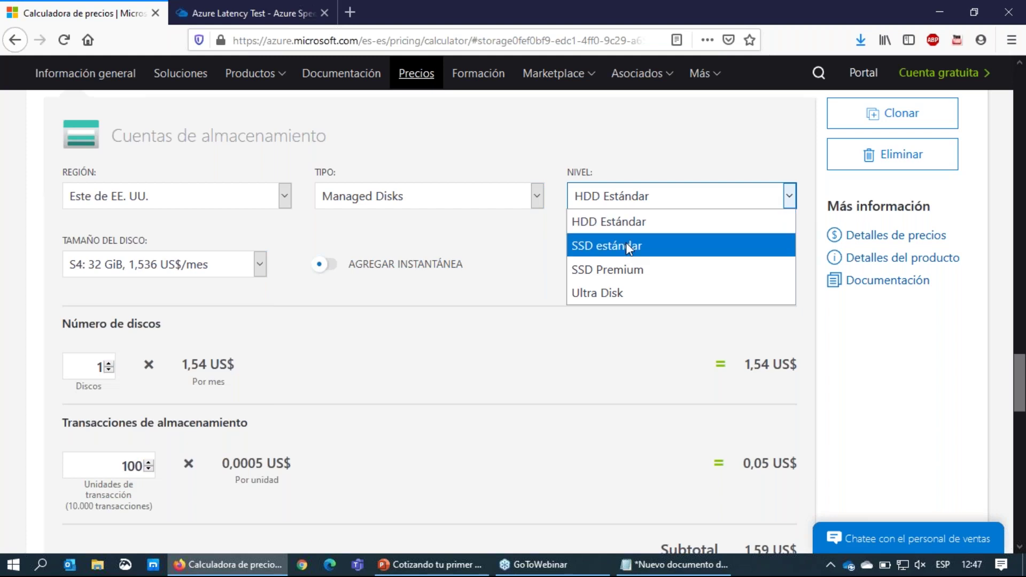
left_click(632, 268)
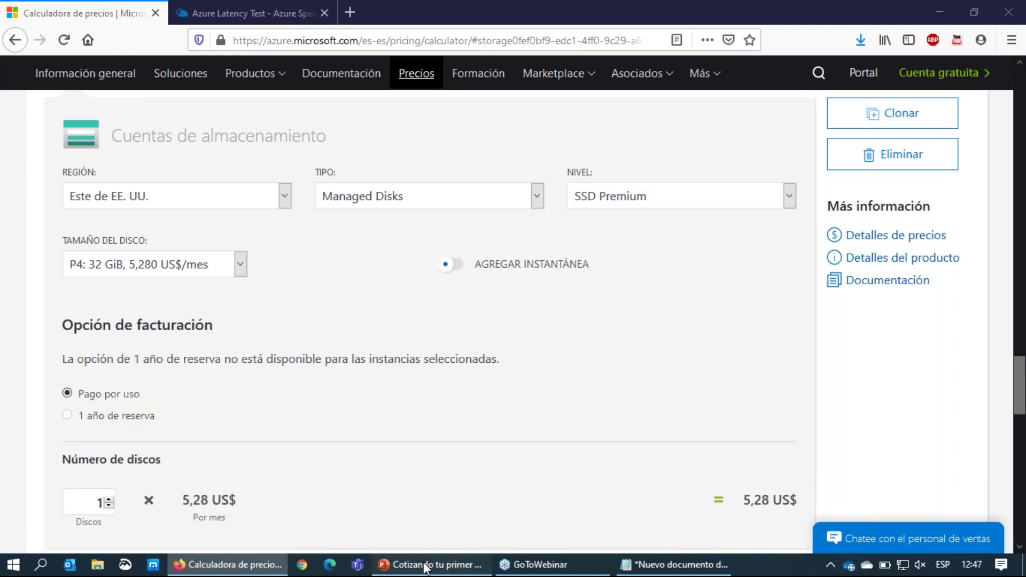
- Check the disk requirements in the PowerPoint presentation and set the managed disk's size to P10: 128 GiB
left_click(425, 565)
left_click(425, 566)
left_click(145, 265)
left_click(145, 266)
left_click(140, 409)
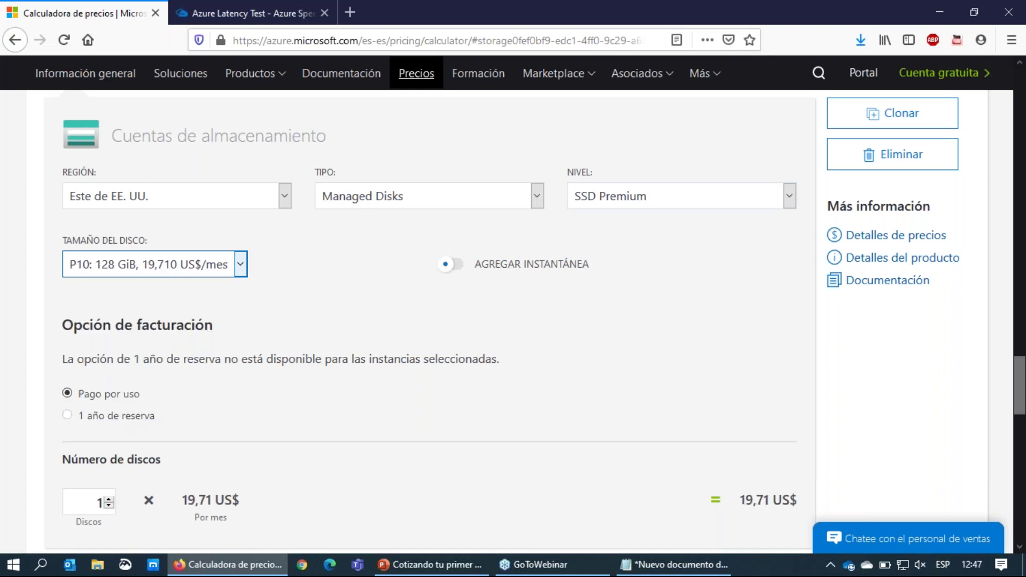
left_click(648, 368)
- Highlight the number of disks, the monthly price per disk and the resulting disk cost to review them
scroll(636, 373, "down", 3)
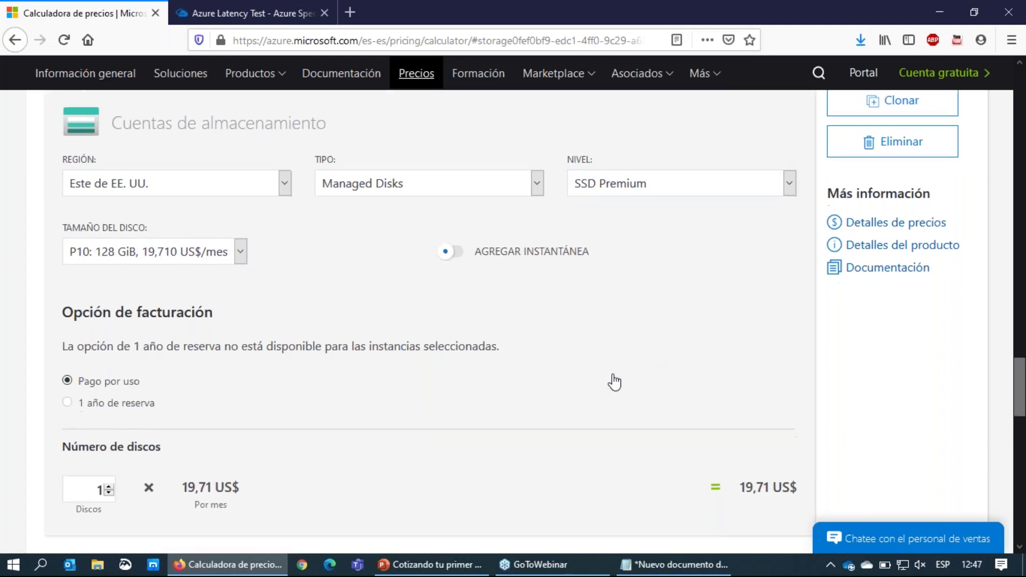
double_click(100, 425)
triple_click(193, 422)
left_click(192, 423)
left_click_drag(183, 422, 244, 423)
left_click_drag(736, 422, 784, 422)
left_click(639, 415)
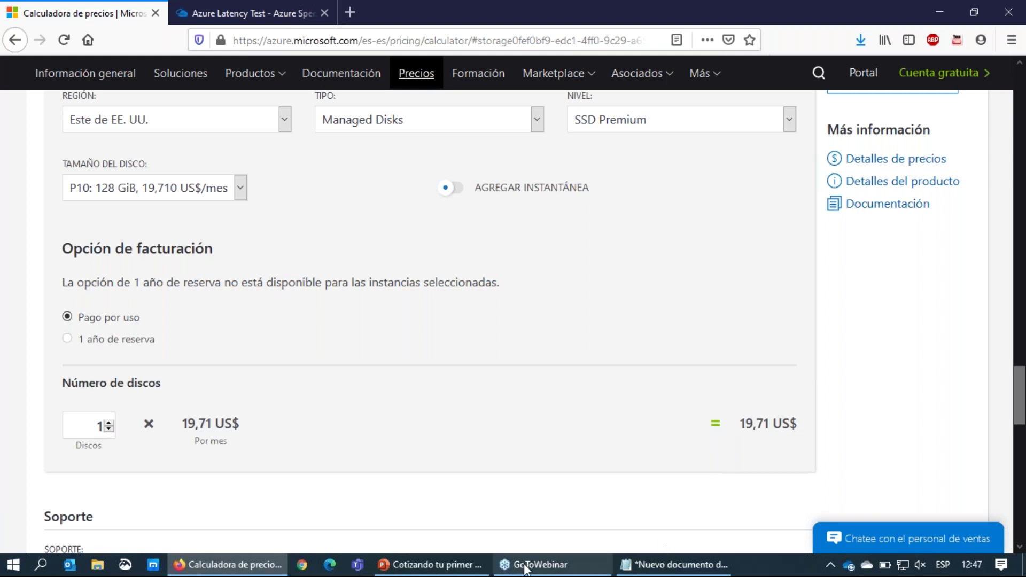
- Check the disk list in the PowerPoint presentation and name the managed disk entry Disco C
left_click(429, 566)
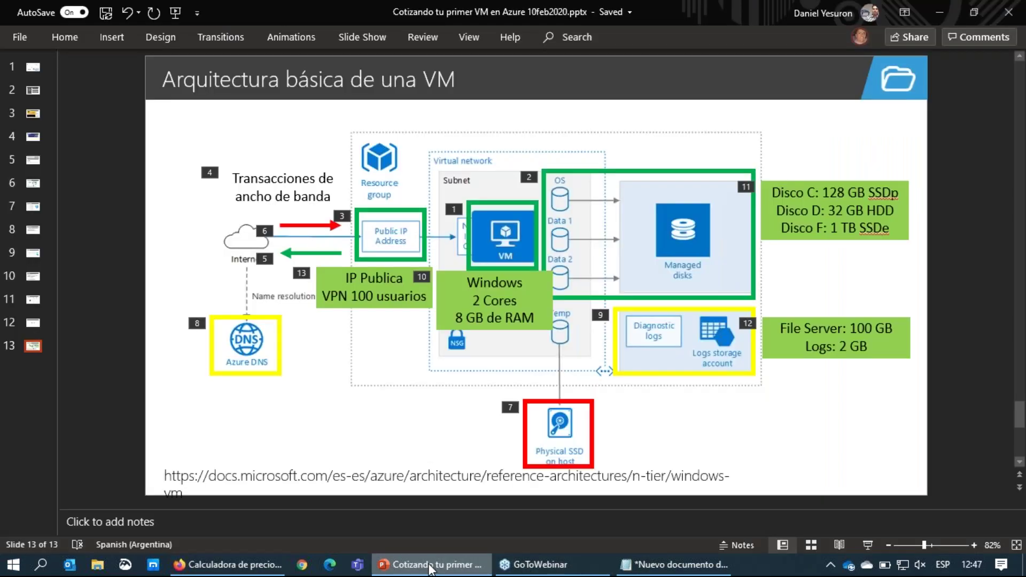
left_click(429, 566)
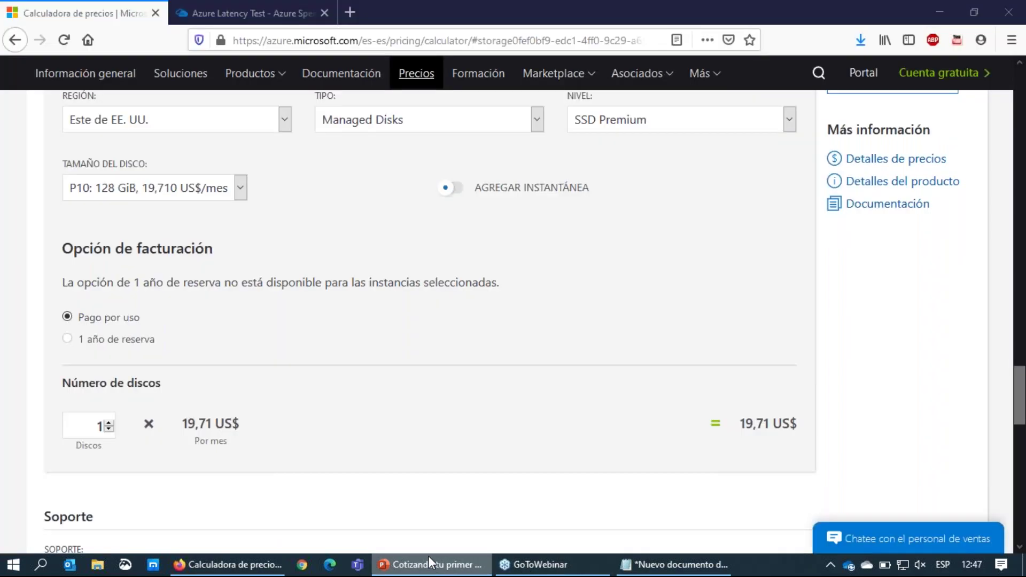
scroll(337, 366, "up", 5)
left_click(191, 368)
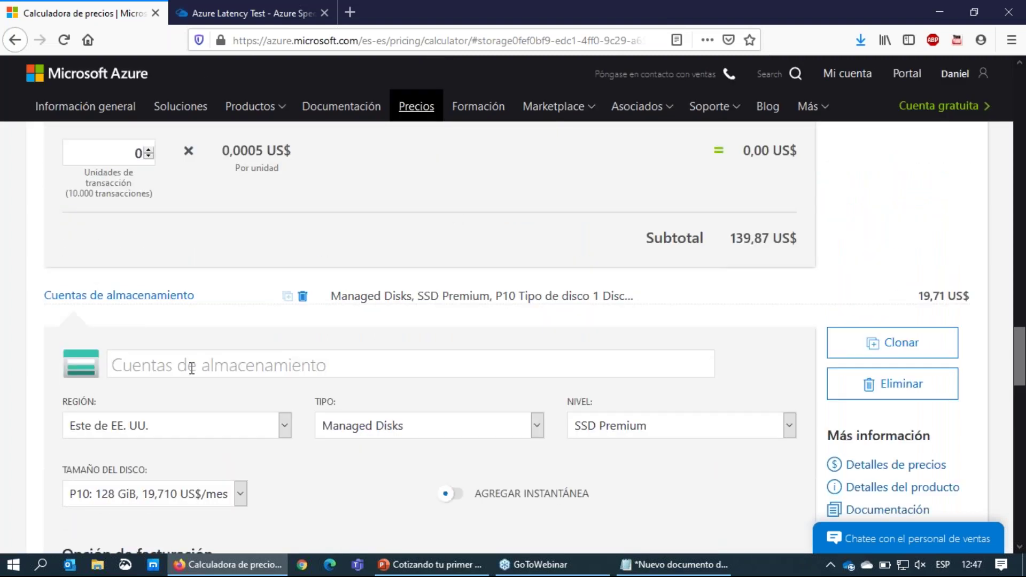
type("Disco C")
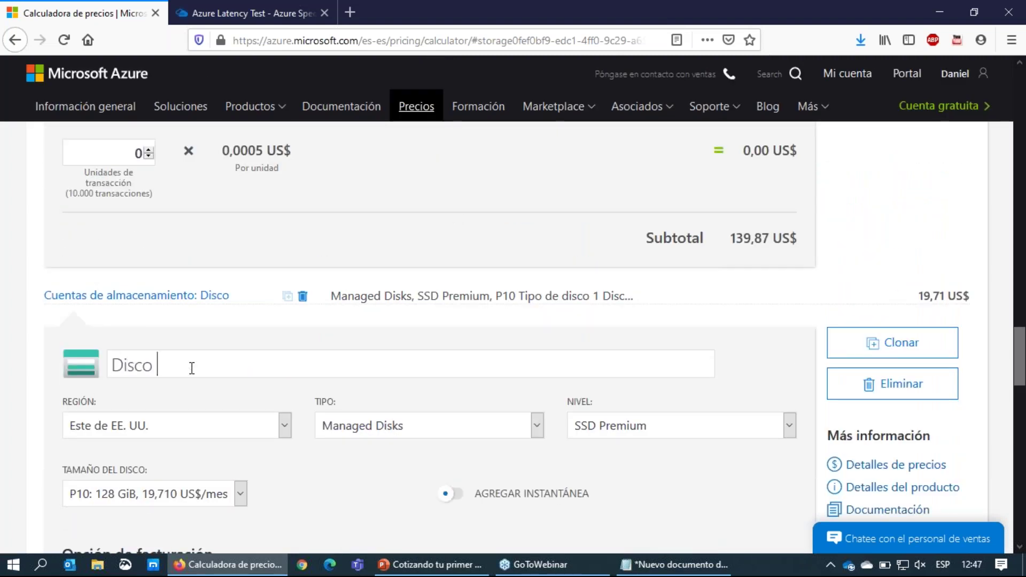
left_click(35, 355)
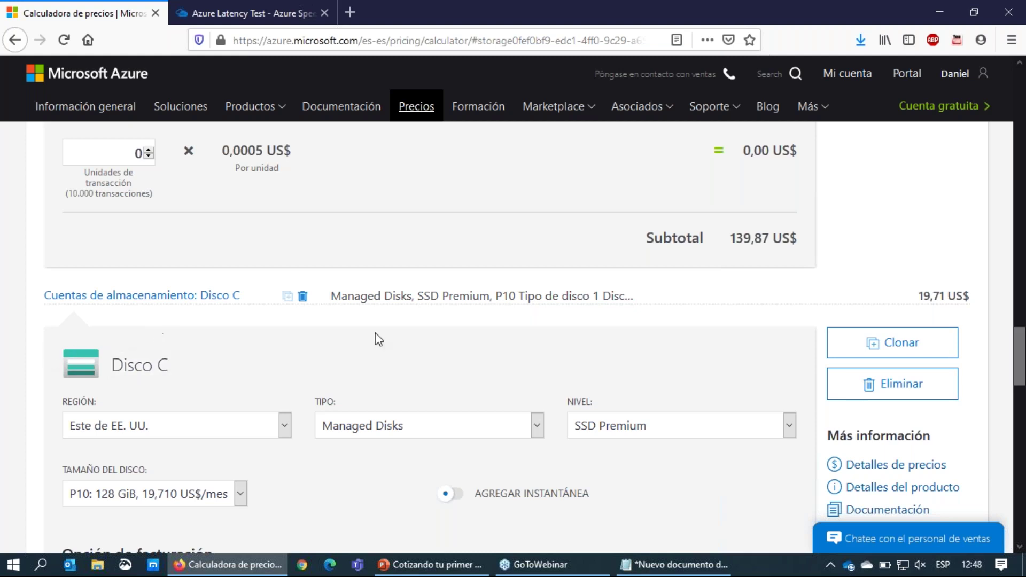
- Clone the Disco C entry and rename the copy Disco D
scroll(376, 339, "up", 8)
scroll(385, 335, "down", 4)
scroll(385, 335, "down", 7)
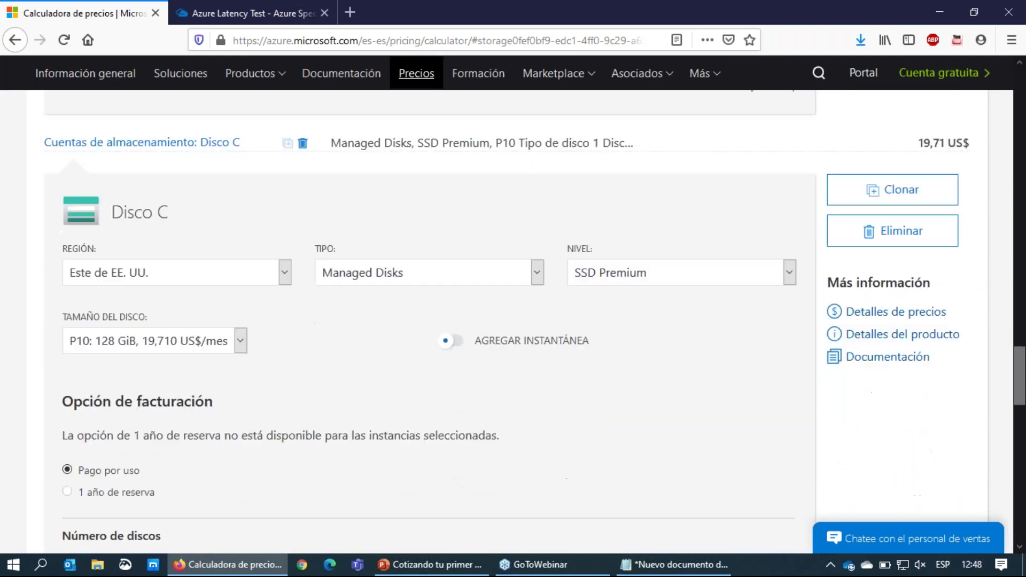
left_click(903, 196)
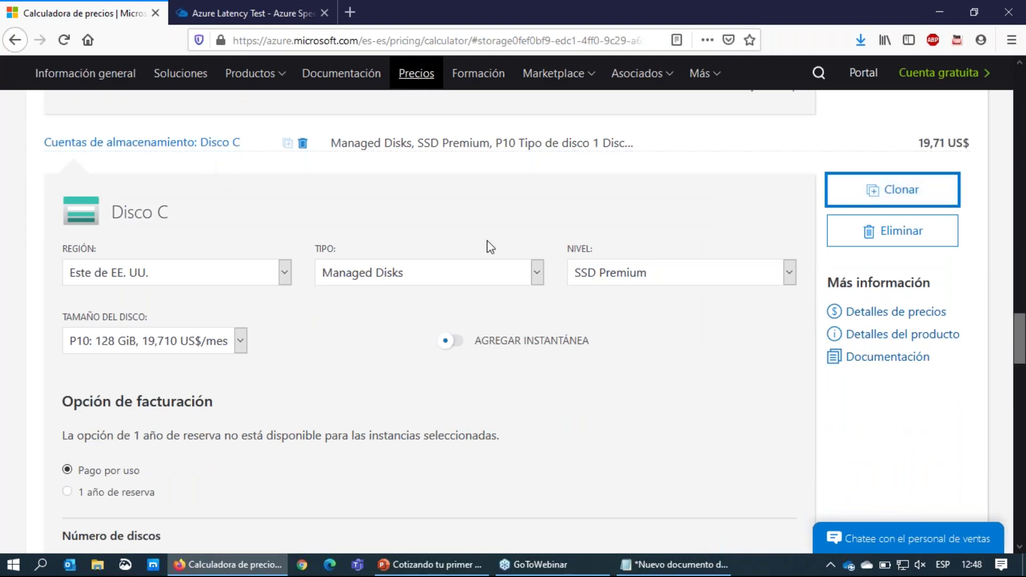
scroll(279, 274, "down", 6)
scroll(198, 187, "down", 3)
left_click(199, 187)
key("BackSpace")
type("D")
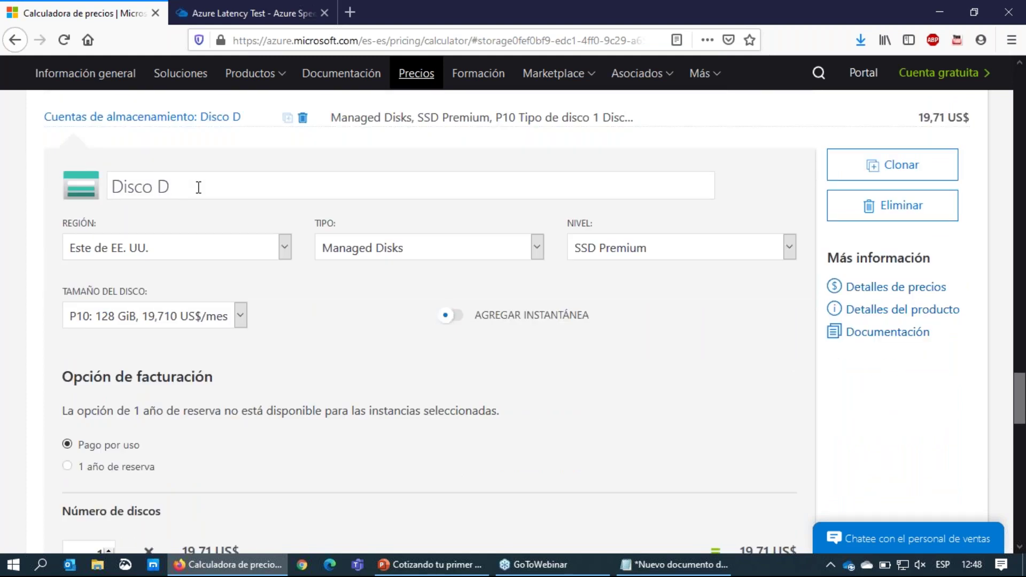
- Set Disco D's tier to HDD Estándar and check its requirements in the PowerPoint presentation
left_click(636, 256)
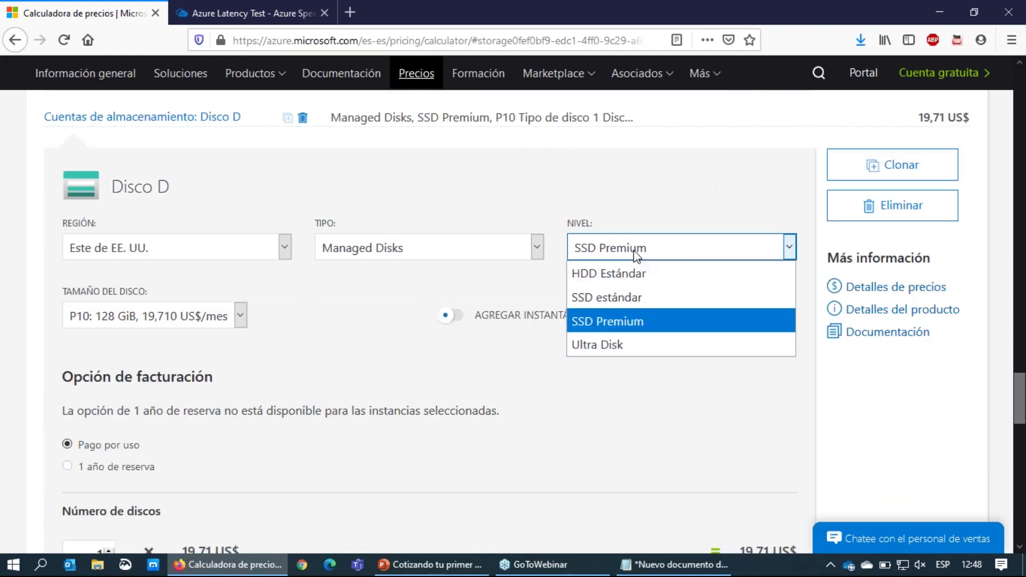
left_click(633, 274)
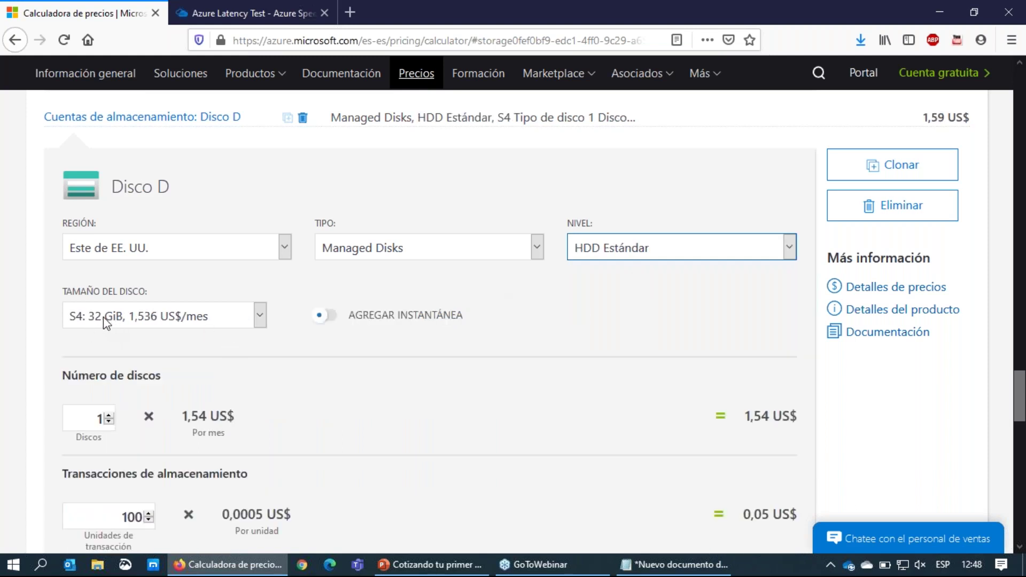
left_click(454, 564)
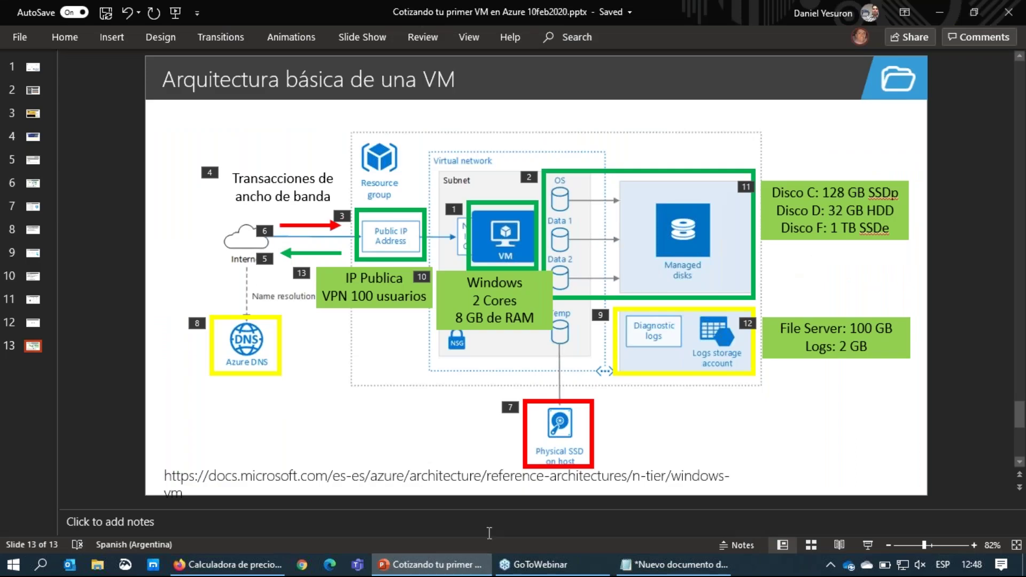
left_click(438, 565)
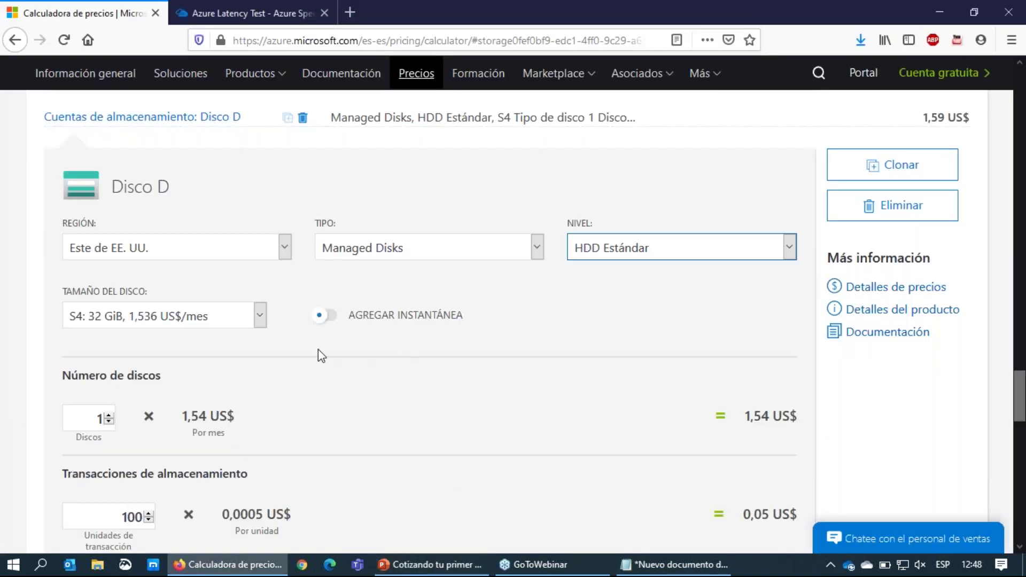
- Highlight and mark Disco D's number of disks and storage transaction units to review them
scroll(334, 372, "down", 2)
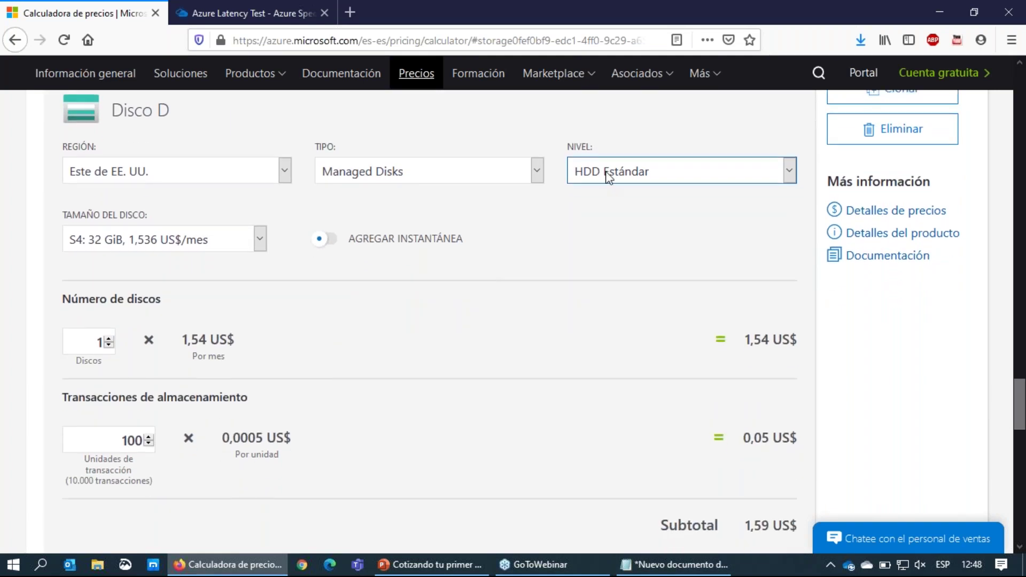
double_click(95, 340)
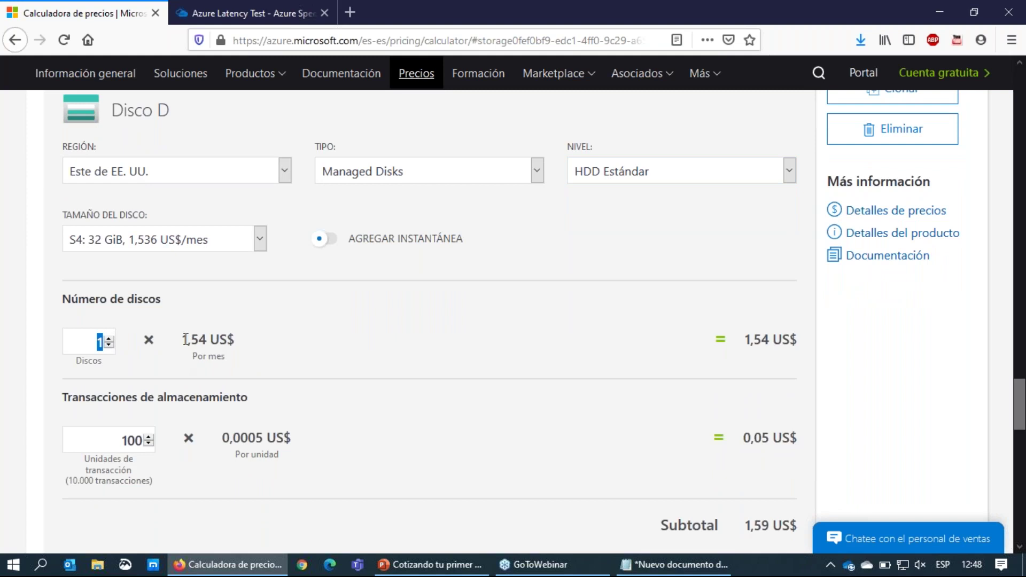
double_click(99, 436)
scroll(249, 462, "down", 1)
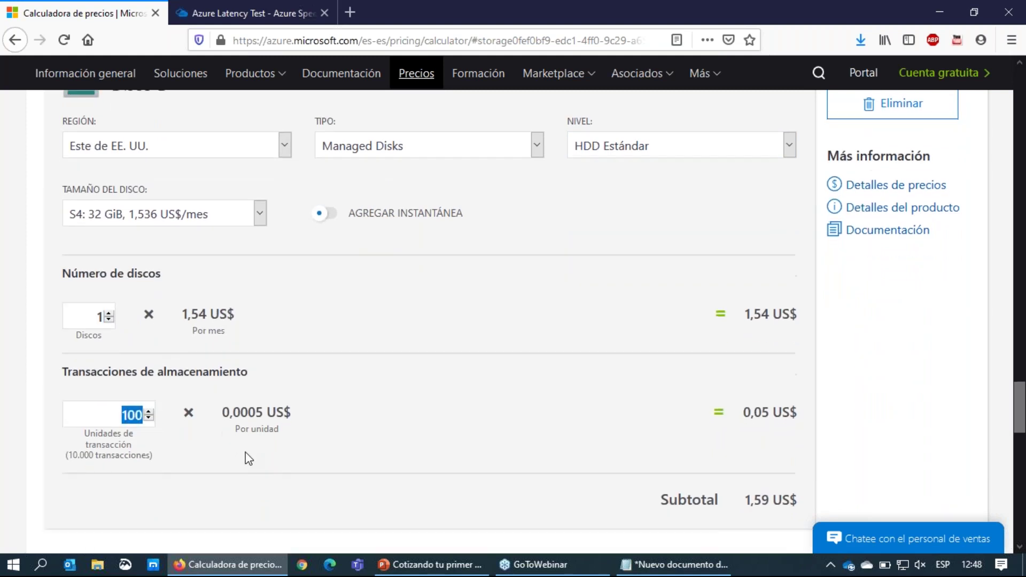
scroll(235, 443, "down", 2)
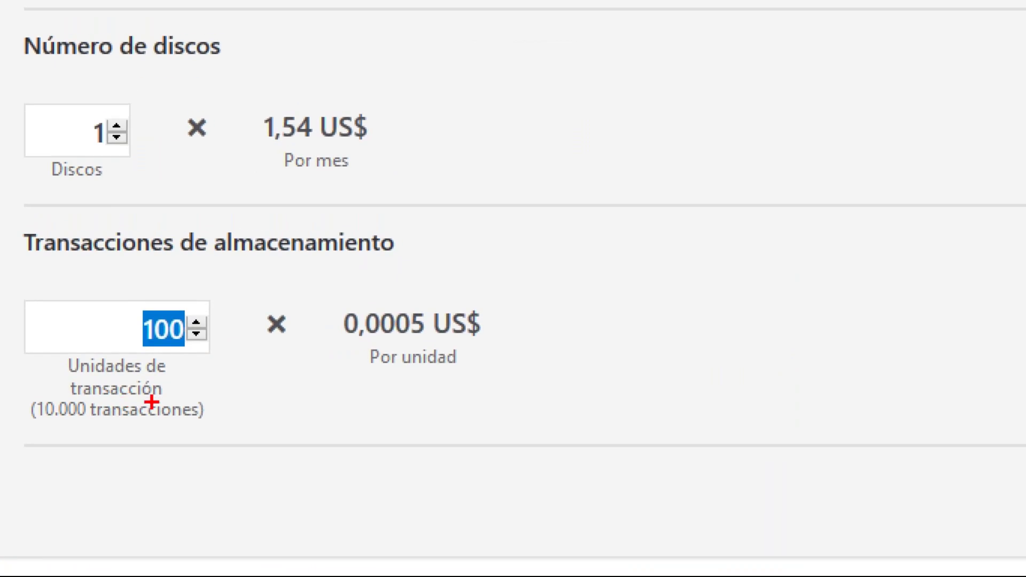
left_click_drag(99, 172, 145, 174)
mouse_move(228, 379)
left_mouse_down()
mouse_move(233, 422)
mouse_move(182, 441)
left_mouse_up()
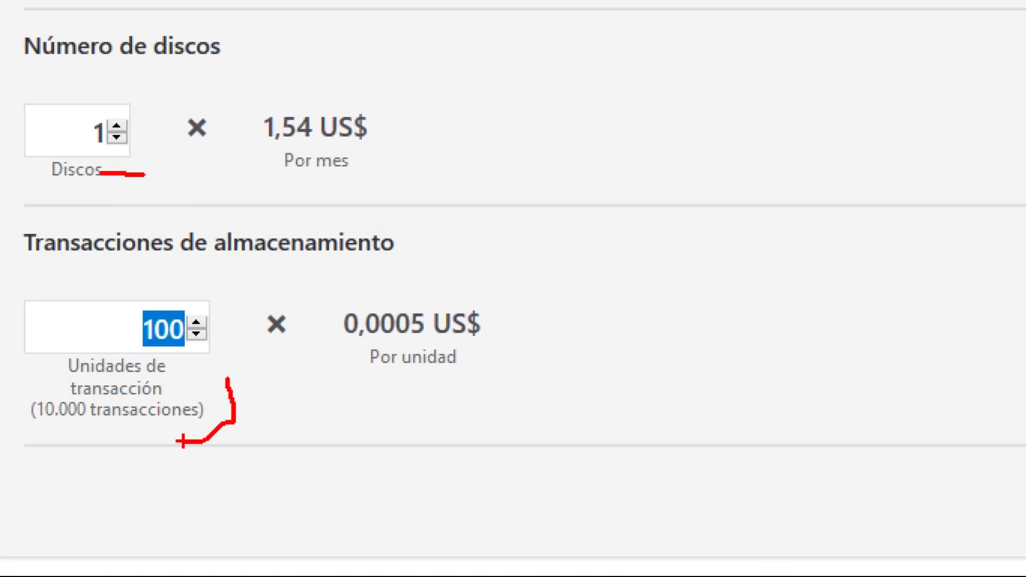
key("Escape")
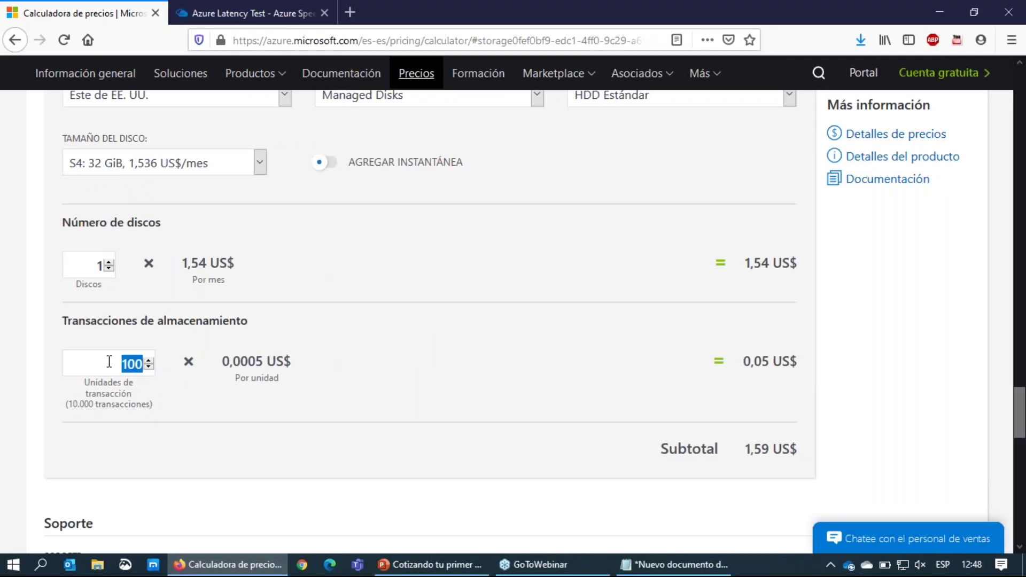
- Set Disco D's storage transaction units to 1000
type("1")
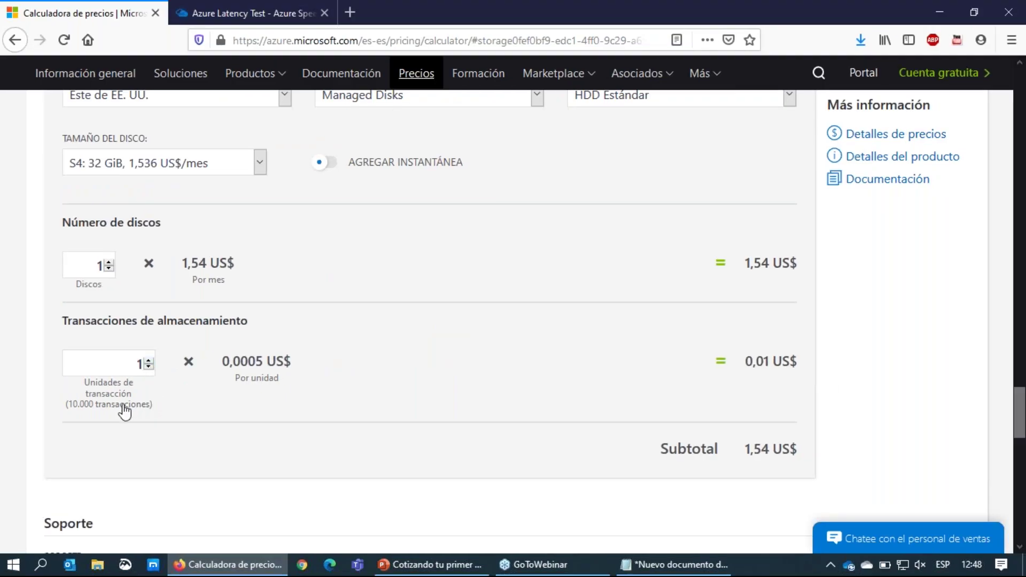
key("ctrl+a")
type("0")
key("ctrl+a")
type("1000")
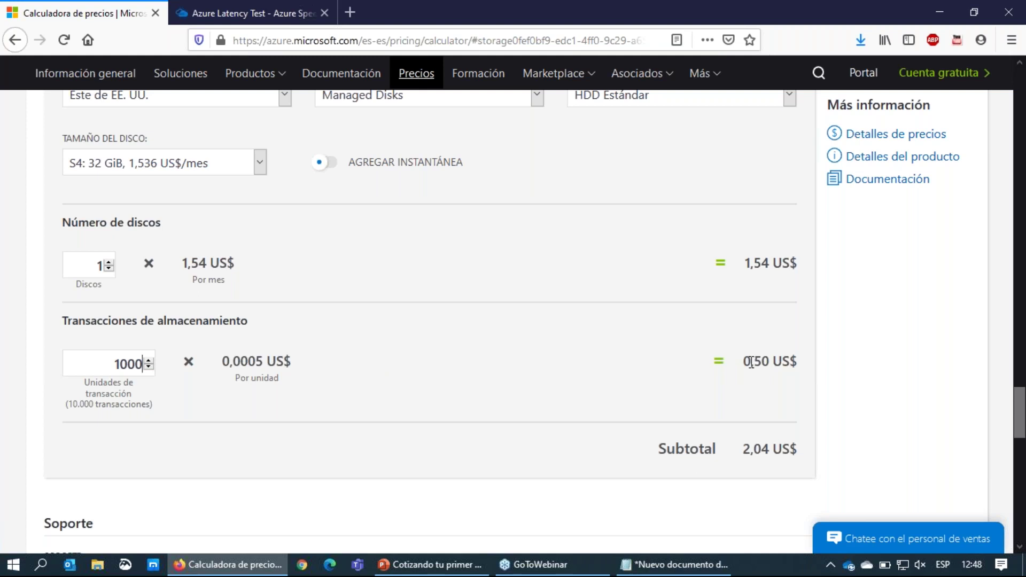
- Highlight Disco D's storage transaction cost and its transaction units to examine how they are billed
left_click_drag(744, 359, 769, 361)
left_click(546, 385)
scroll(512, 383, "up", 1)
left_click_drag(120, 439, 141, 437)
left_click(500, 445)
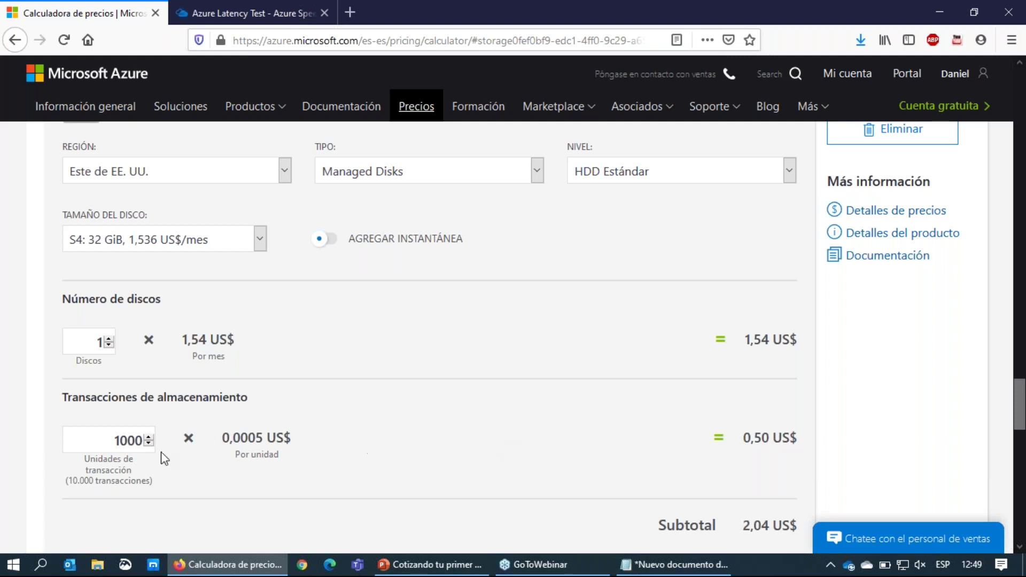
left_click_drag(114, 441, 145, 444)
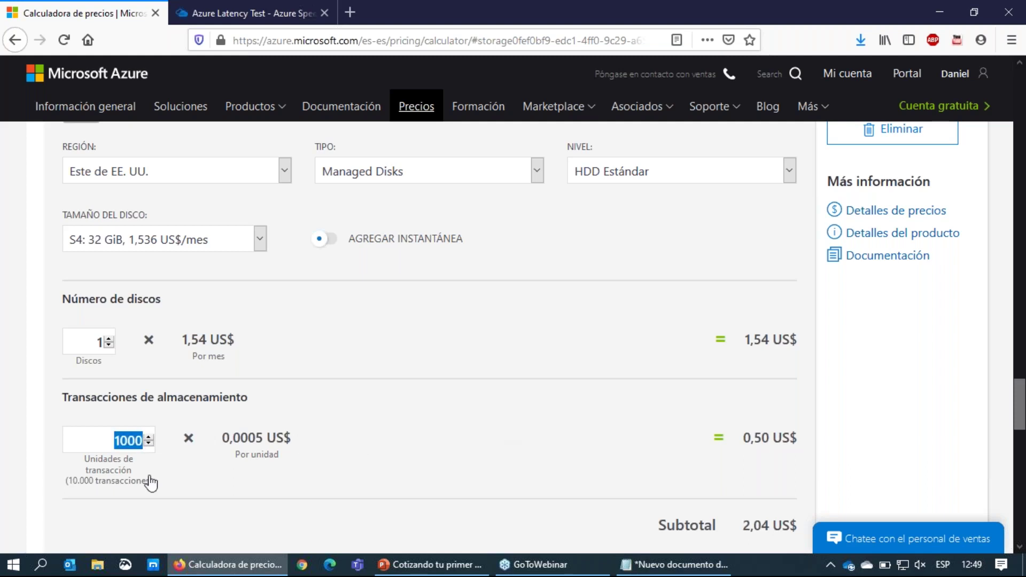
left_click(492, 441)
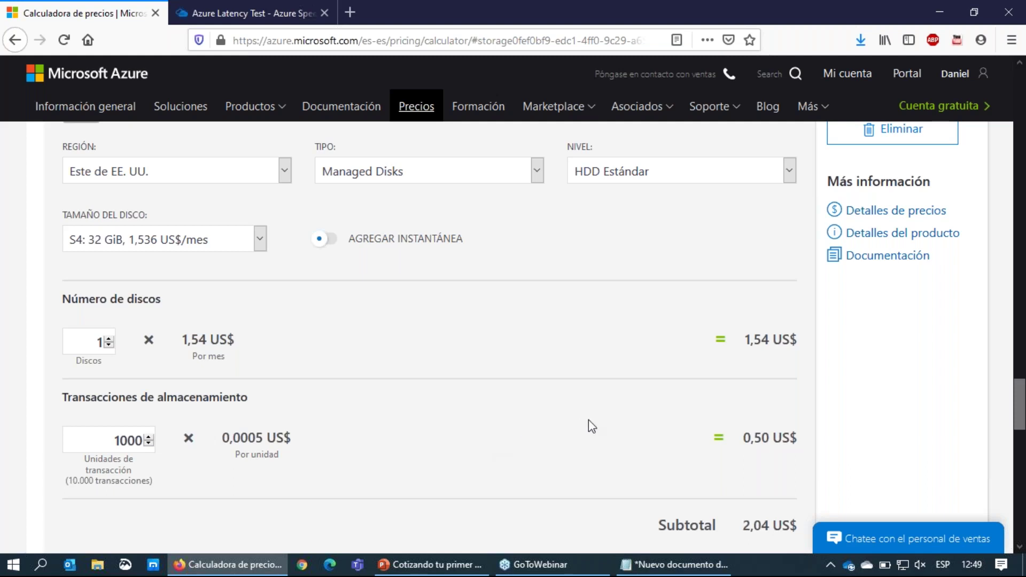
left_click_drag(97, 439, 146, 440)
left_click(218, 486)
left_click_drag(114, 441, 150, 440)
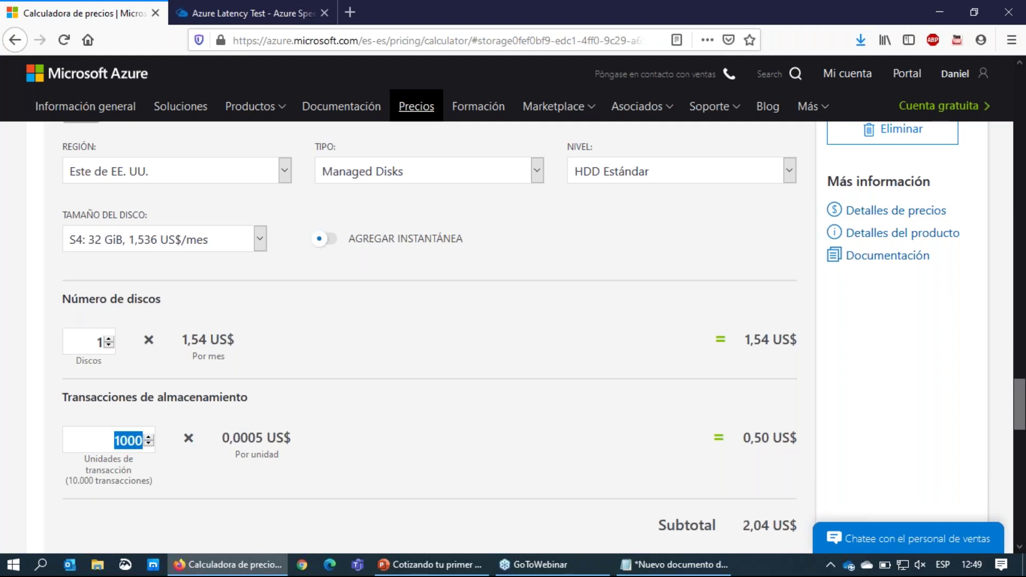
left_click(850, 460)
- Clone the Disco D entry and check the third disk's requirements in the PowerPoint presentation
scroll(765, 438, "up", 3)
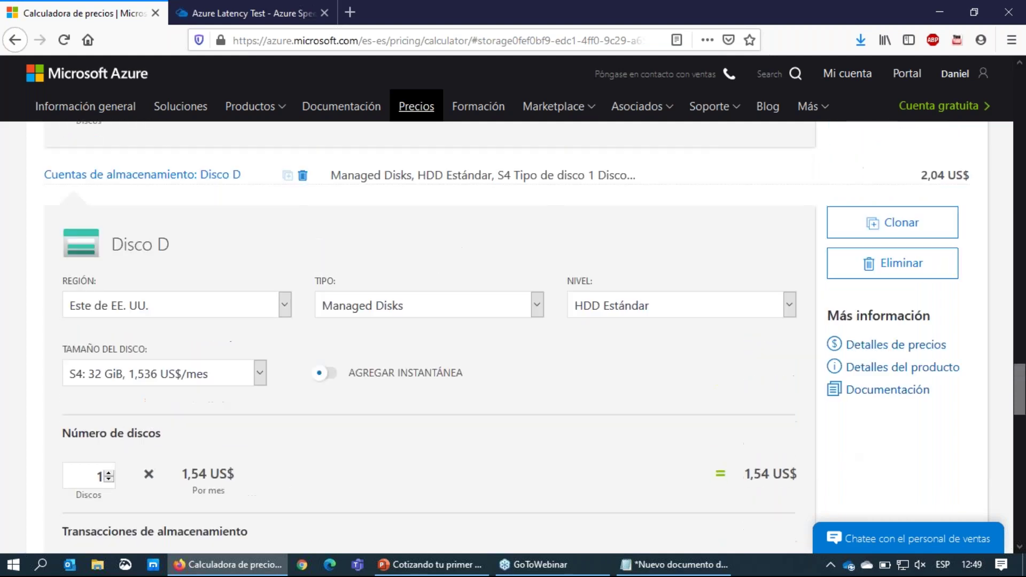
left_click(889, 247)
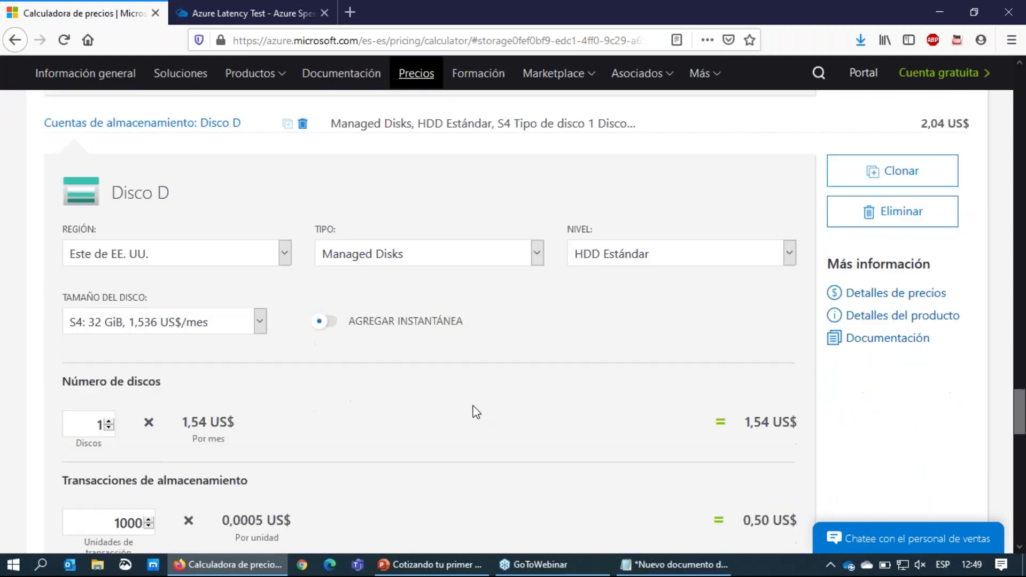
left_click(472, 570)
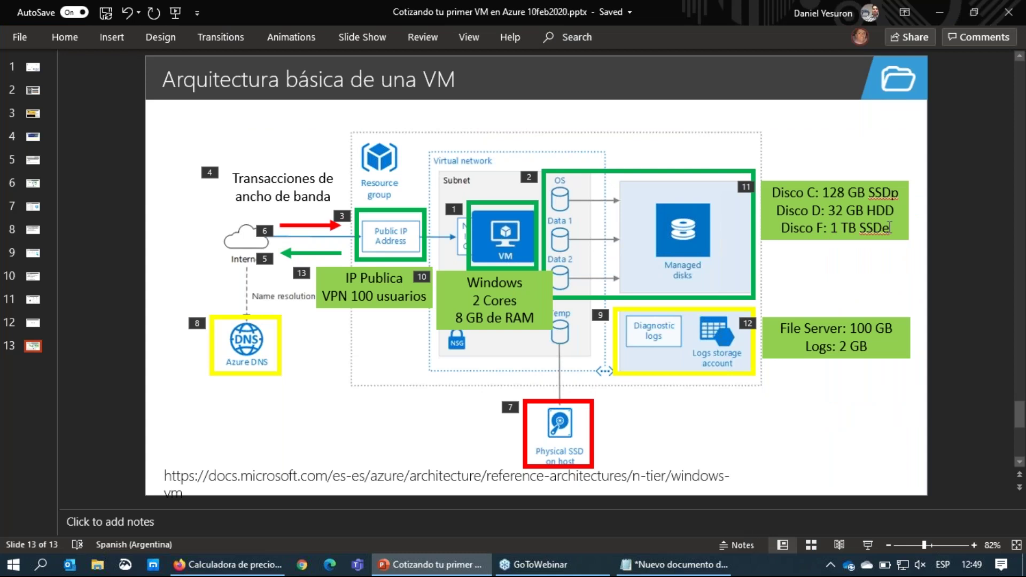
left_click(439, 566)
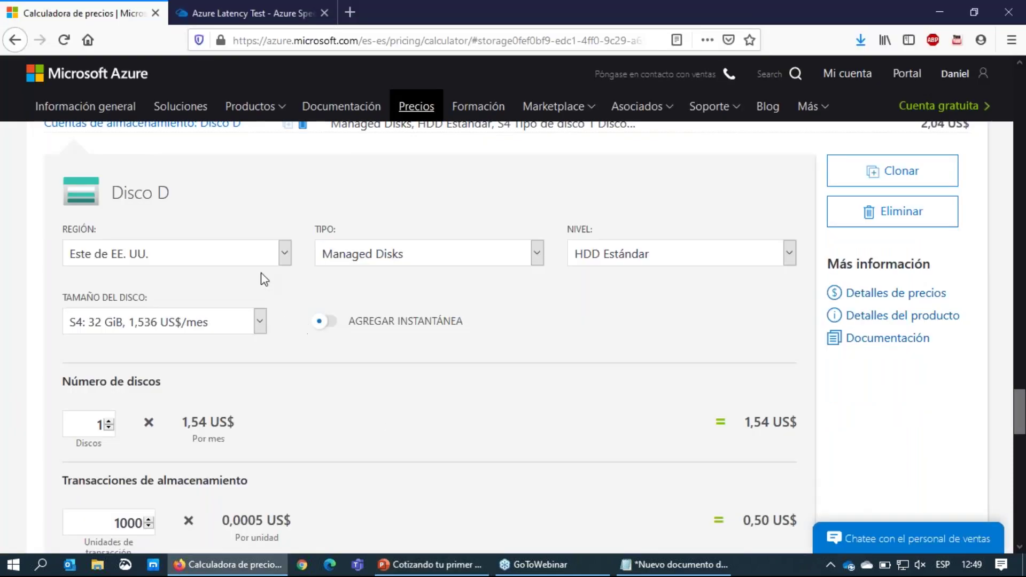
- Set the cloned disk's tier to SSD estándar and its size to E30: 1024 GiB
left_click(653, 251)
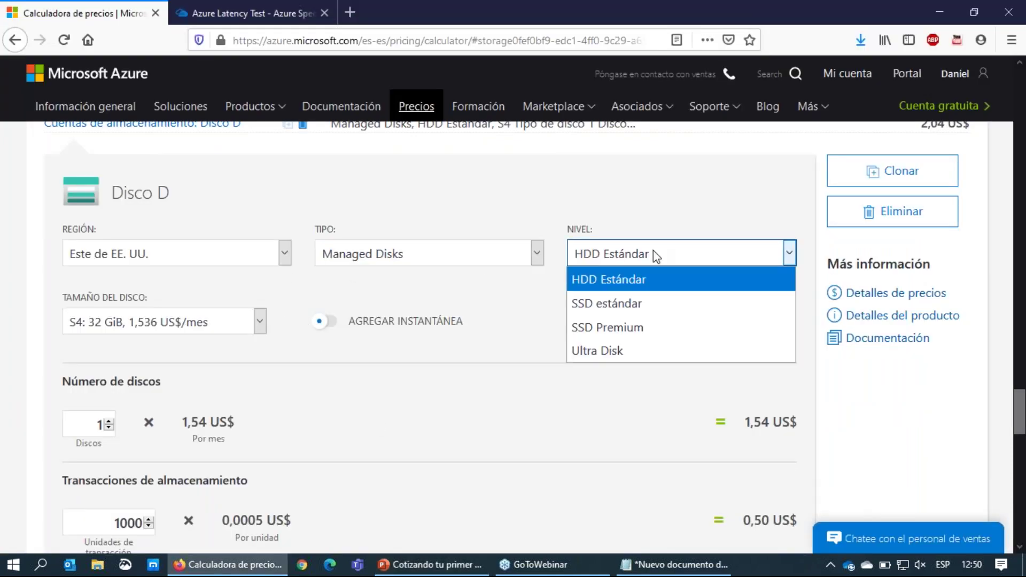
left_click(635, 303)
left_click(121, 332)
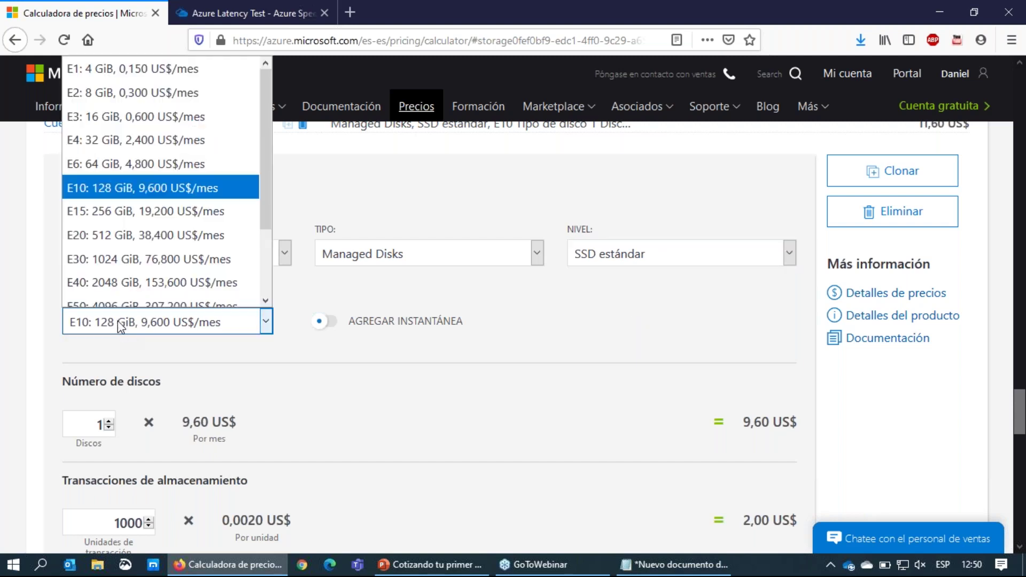
left_click(121, 247)
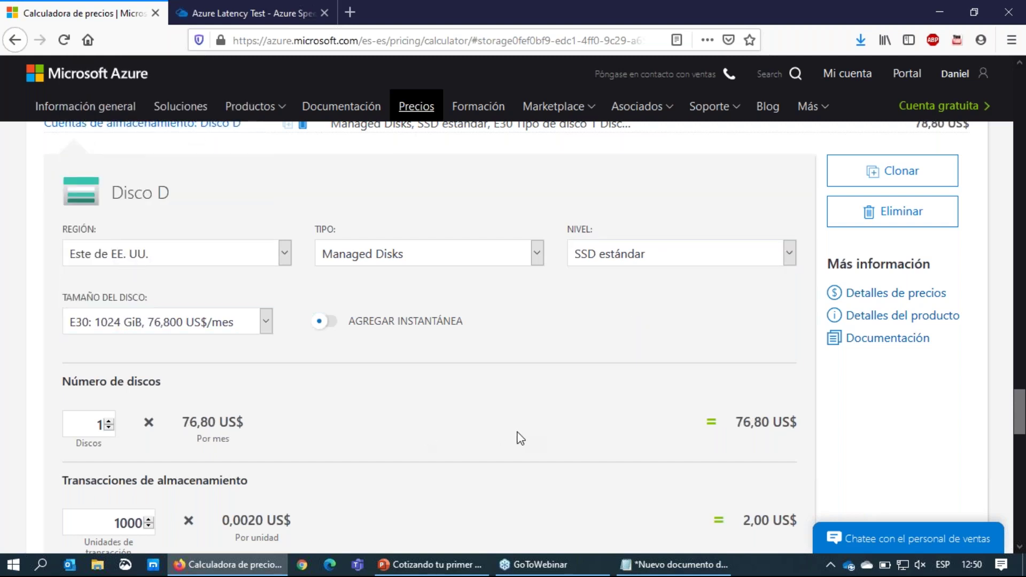
- Highlight the number of disks and transaction units of the 1024 GiB disk to review them
scroll(510, 437, "down", 3)
double_click(77, 271)
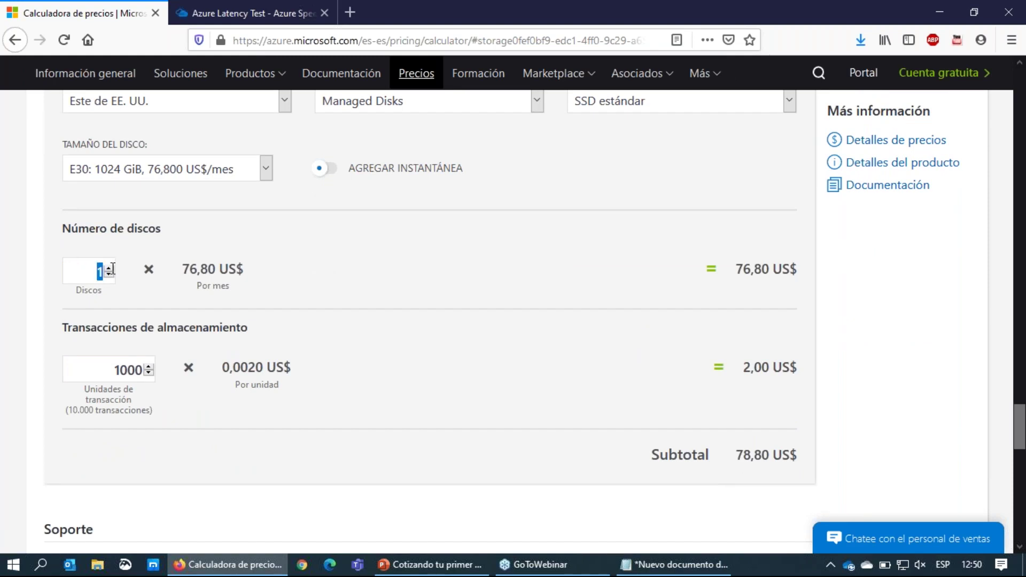
left_click(150, 308)
left_click_drag(106, 370, 173, 377)
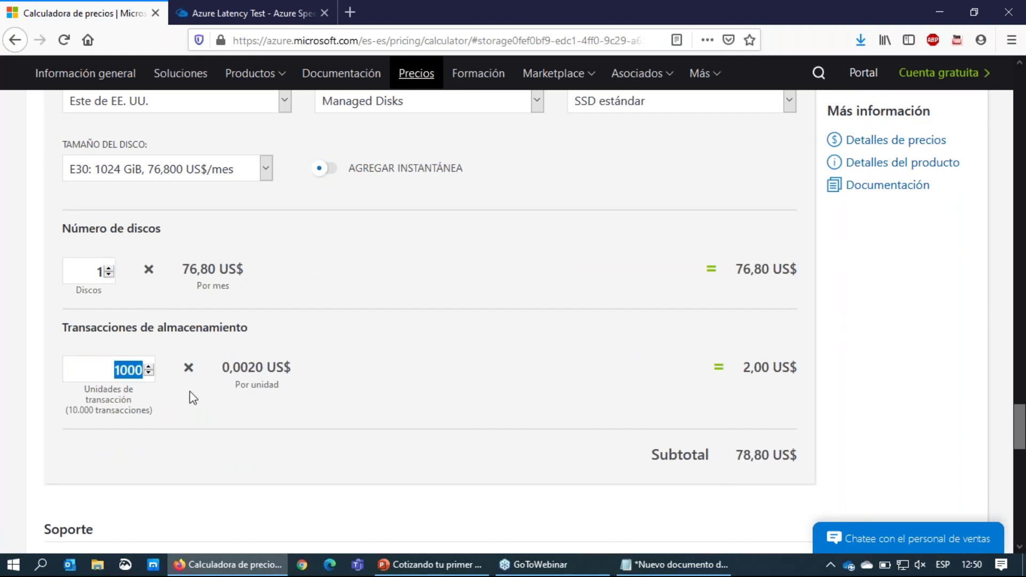
left_click(261, 434)
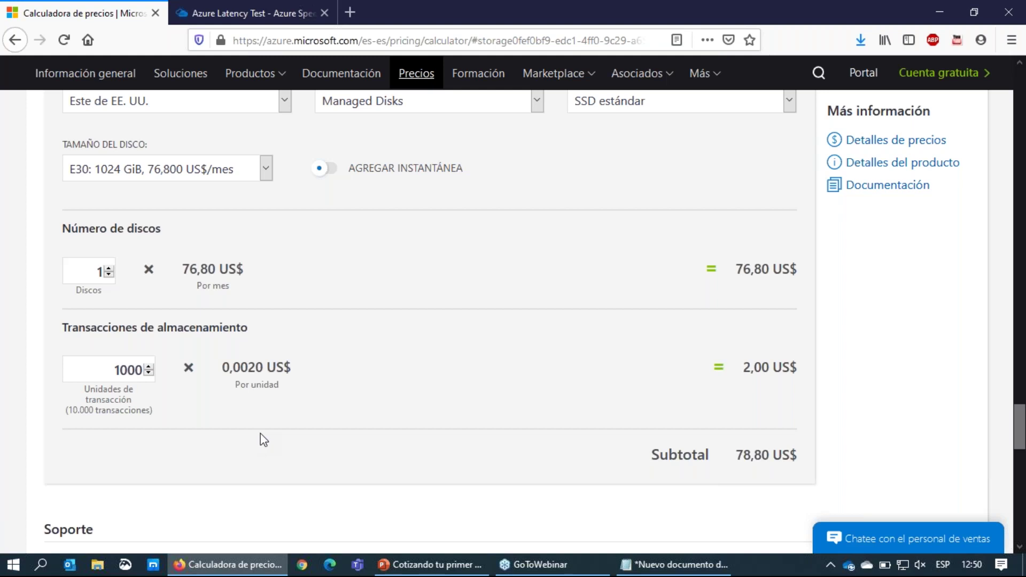
left_click_drag(104, 373, 155, 375)
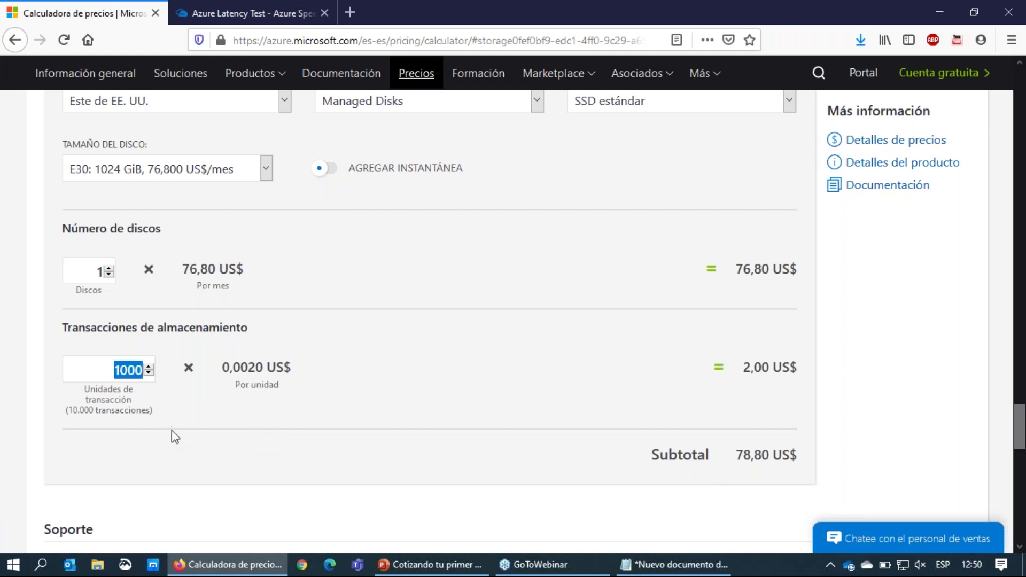
- Highlight the 1024 GiB disk's transaction units for review and collapse all entries of the DemoWebinarLOL estimate
left_click(112, 364)
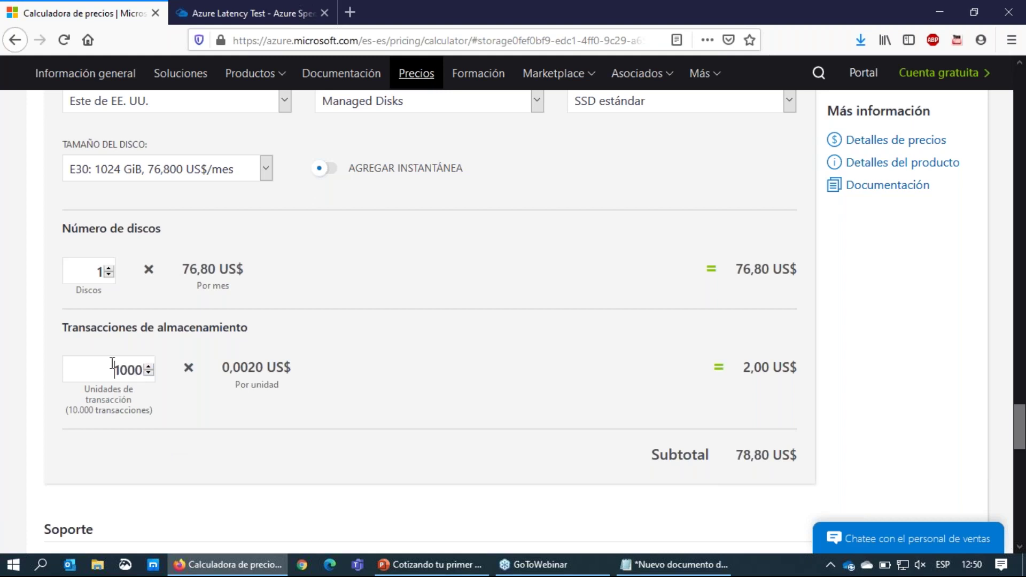
left_click_drag(110, 365, 149, 369)
left_click(384, 434)
scroll(550, 441, "up", 5)
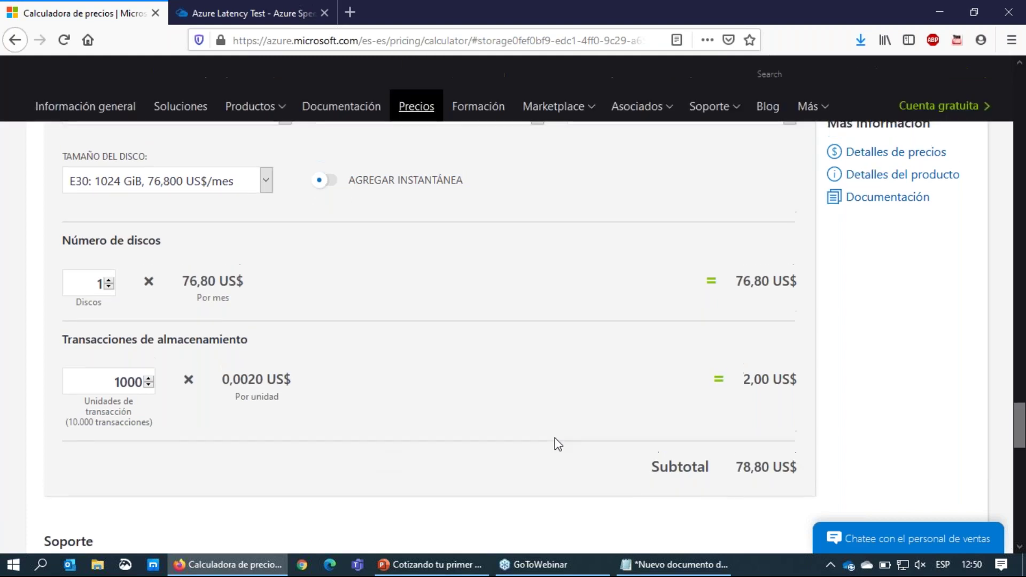
scroll(807, 400, "up", 10)
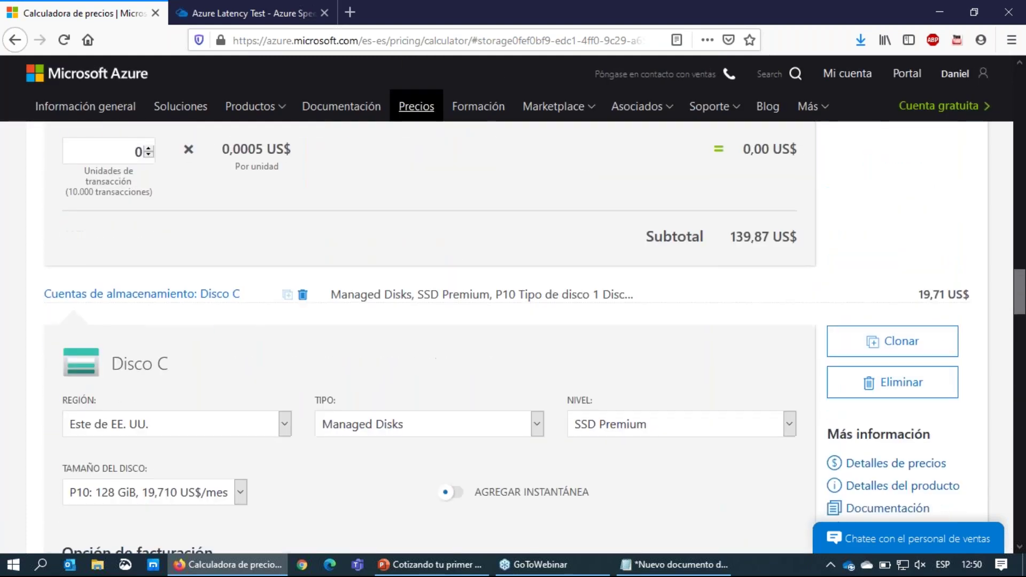
scroll(806, 399, "up", 1)
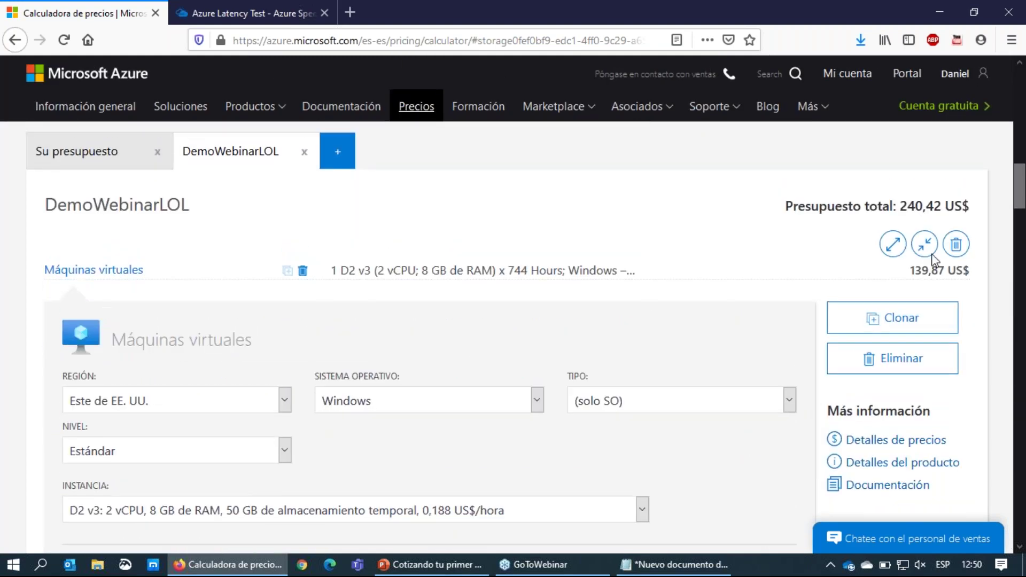
left_click(925, 246)
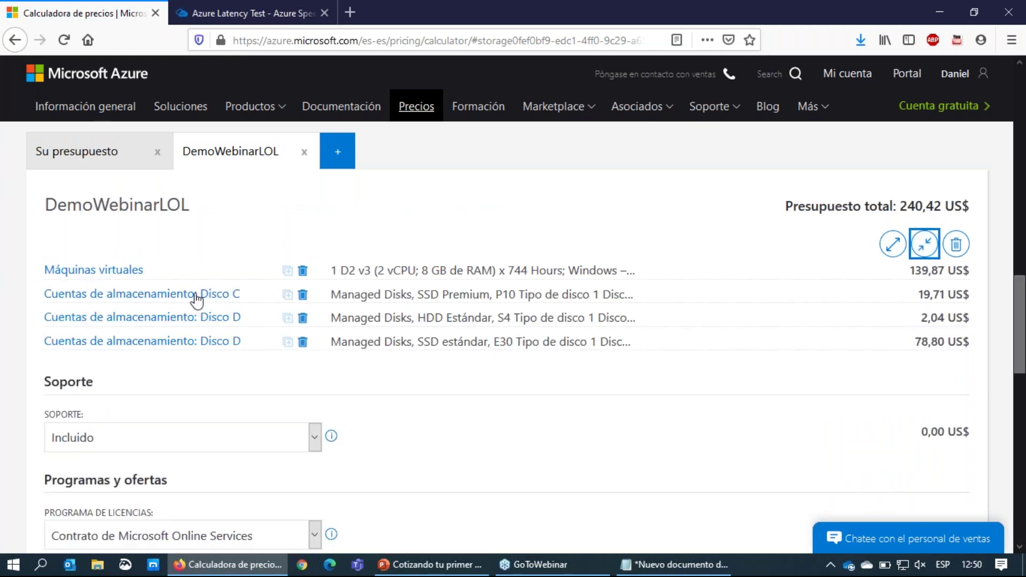
- Rename the SSD estándar E30 storage entry as Disco F and collapse its details
left_click(222, 347)
left_click(176, 412)
key("BackSpace")
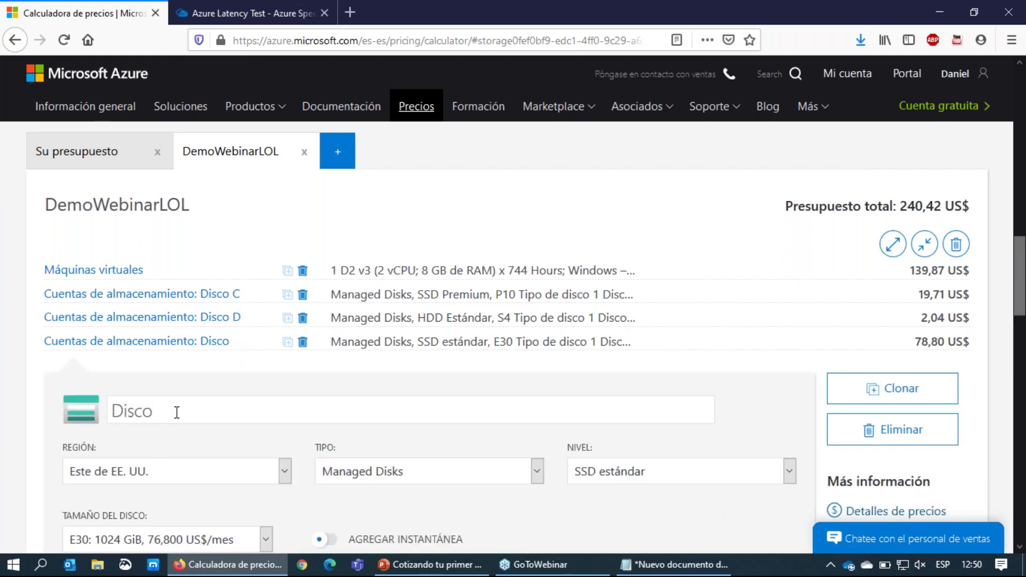
type("D")
key("BackSpace")
type("F")
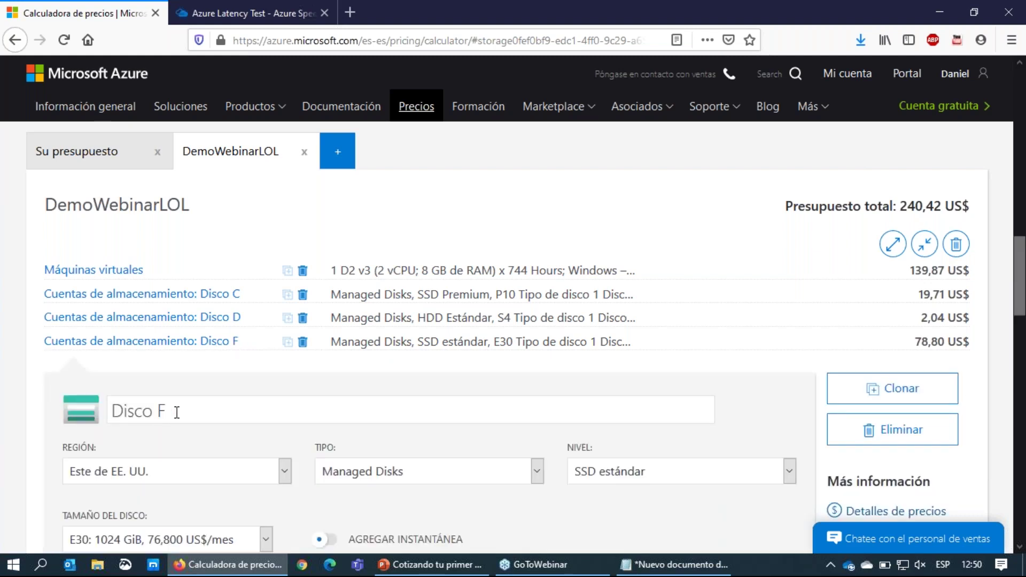
left_click(155, 342)
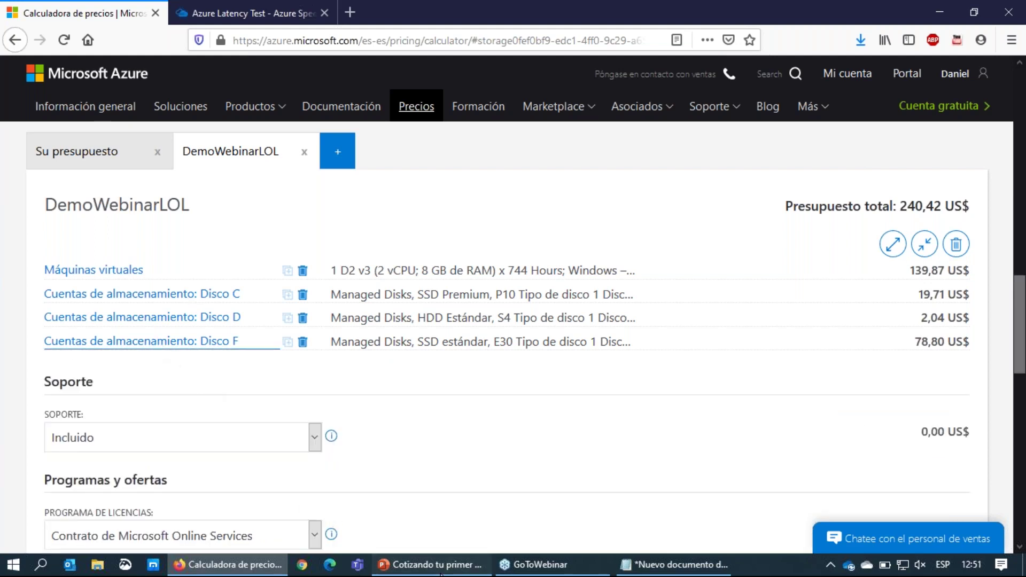
- Check the log storage requirement in the PowerPoint presentation and add a new Cuentas de almacenamiento product to the estimate
left_click(430, 564)
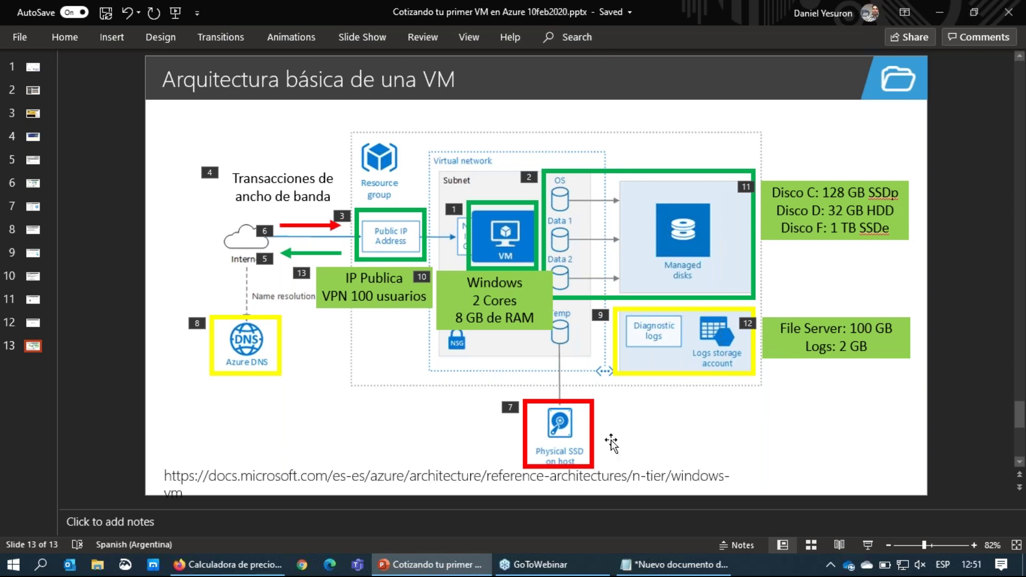
left_click(470, 564)
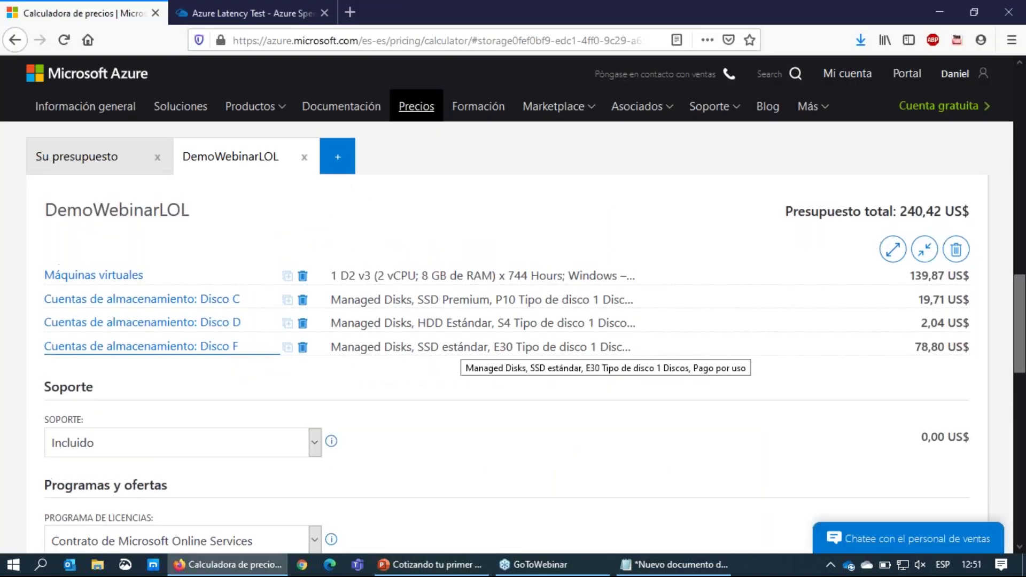
scroll(454, 348, "up", 12)
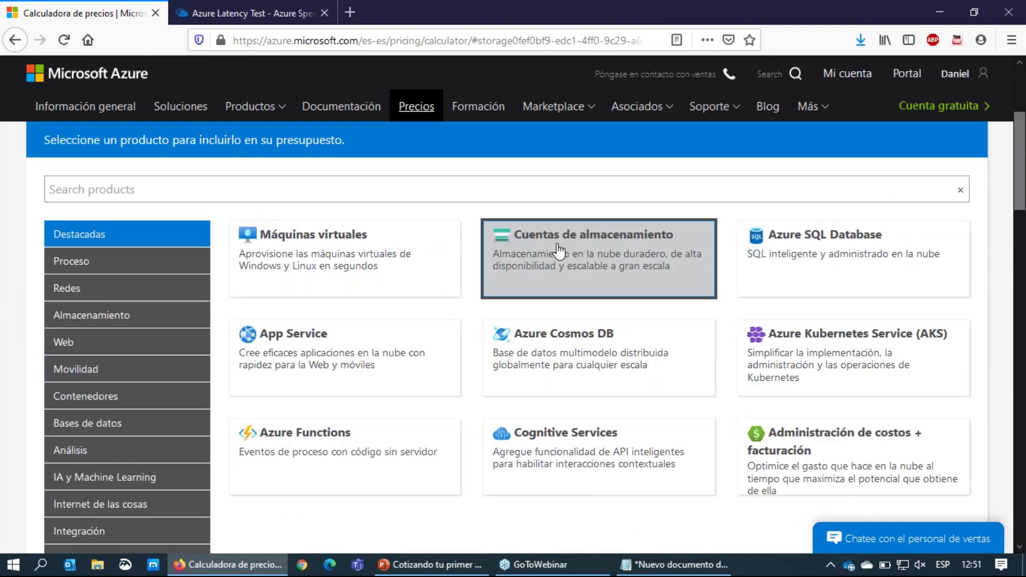
left_click(556, 247)
scroll(499, 347, "down", 8)
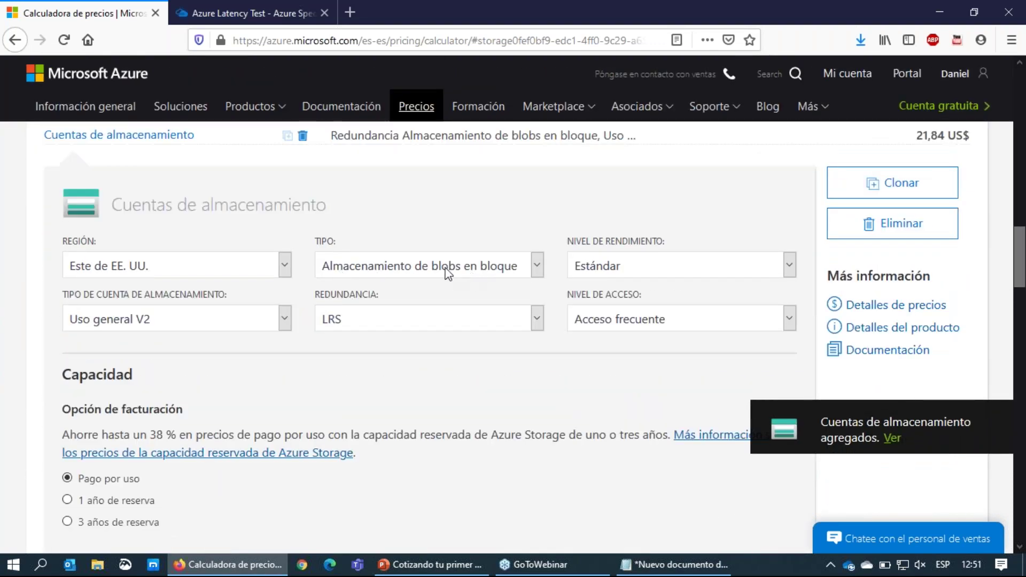
- Keep the new storage account's type as Almacenamiento de blobs en bloque and set its capacity to 2 GB
left_click(472, 273)
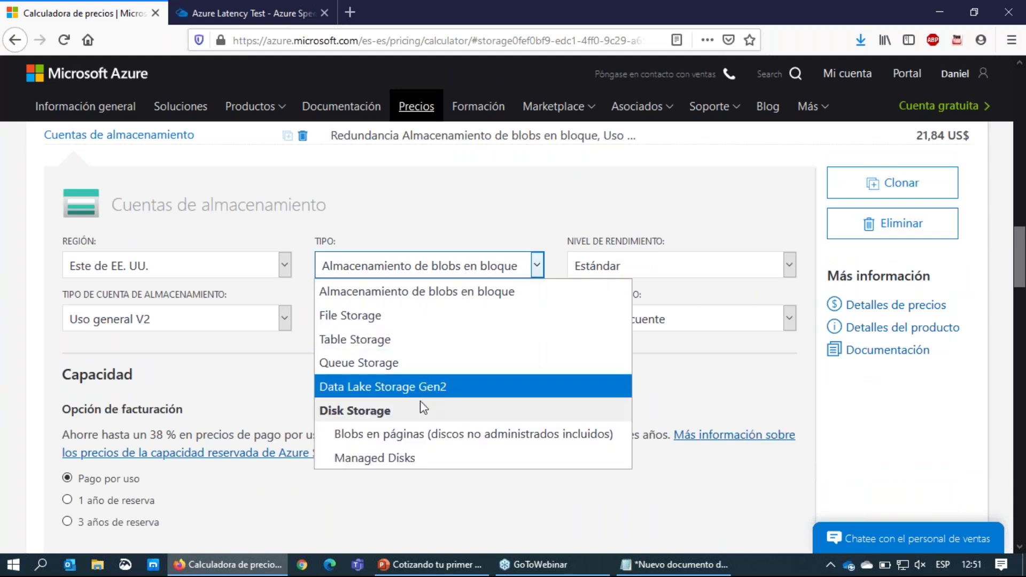
left_click(436, 297)
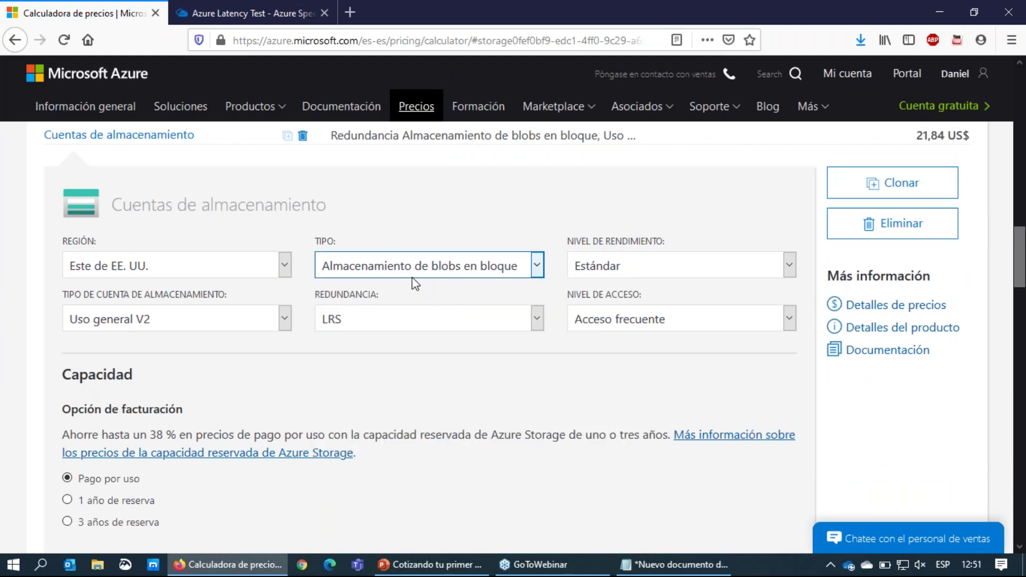
left_click(398, 364)
scroll(401, 371, "down", 3)
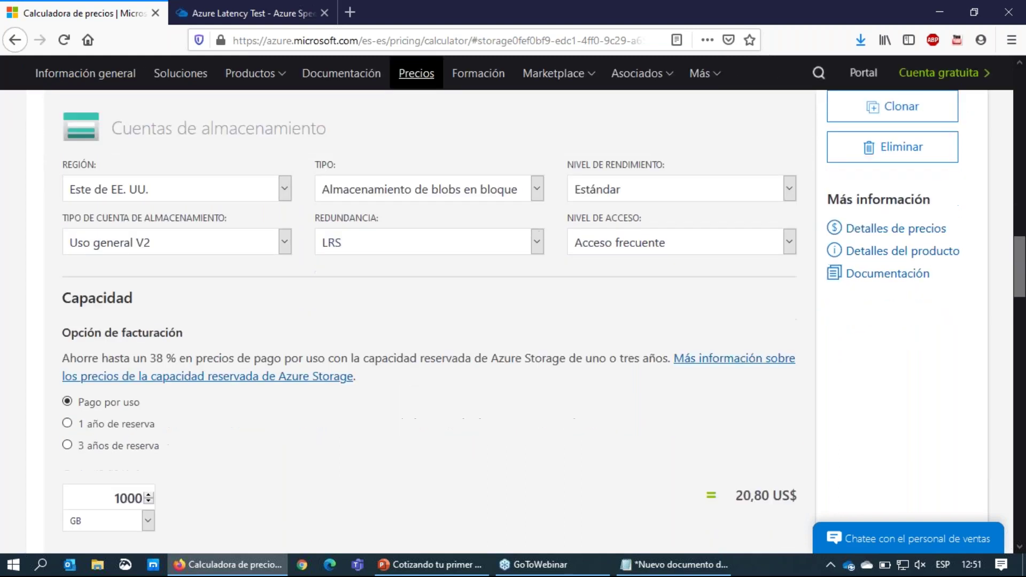
left_click(143, 420)
left_click_drag(143, 418, 180, 414)
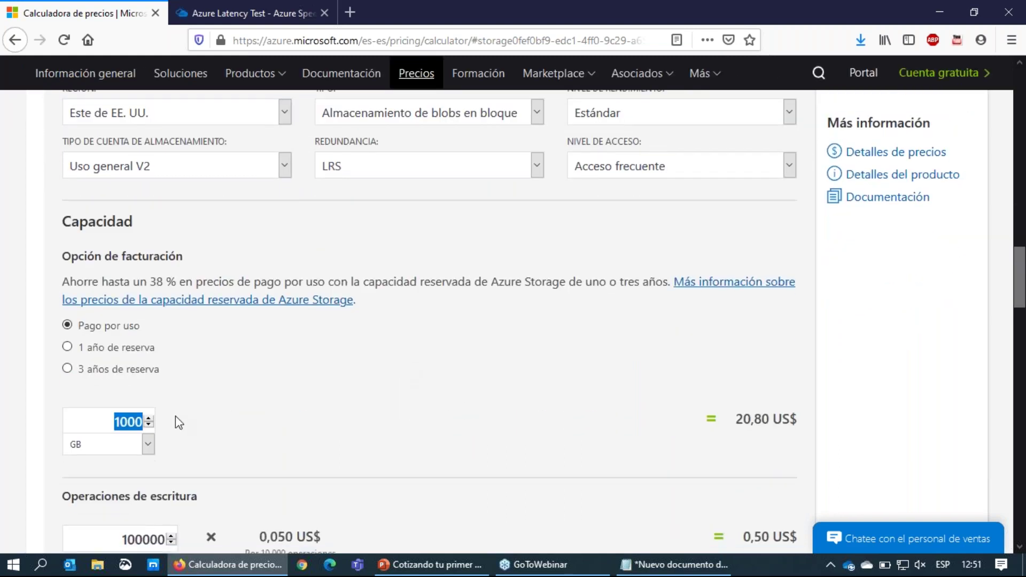
type("2")
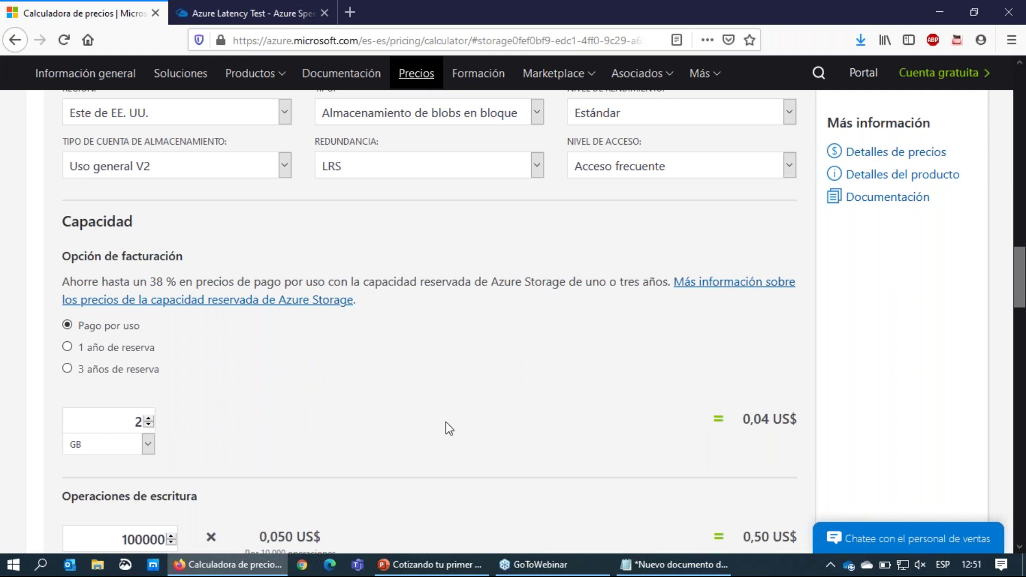
- Examine the blob storage's operation charges, circling the section and highlighting the write and List y Create Container headings
scroll(460, 422, "down", 4)
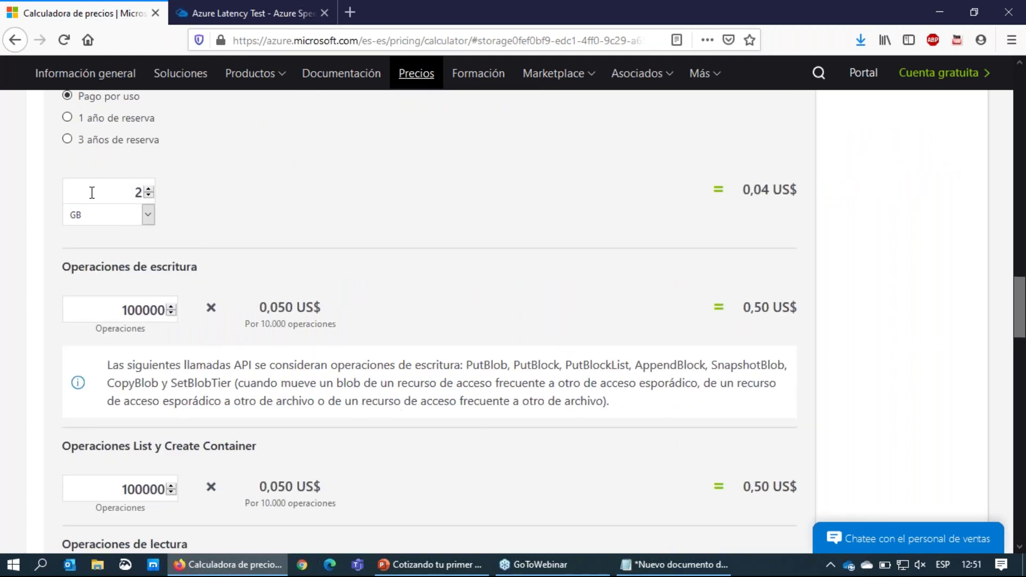
left_click_drag(134, 192, 150, 192)
left_click(435, 229)
key("ctrl+alt+d")
mouse_move(101, 248)
left_mouse_down()
mouse_move(4, 406)
mouse_move(336, 321)
mouse_move(87, 253)
left_mouse_up()
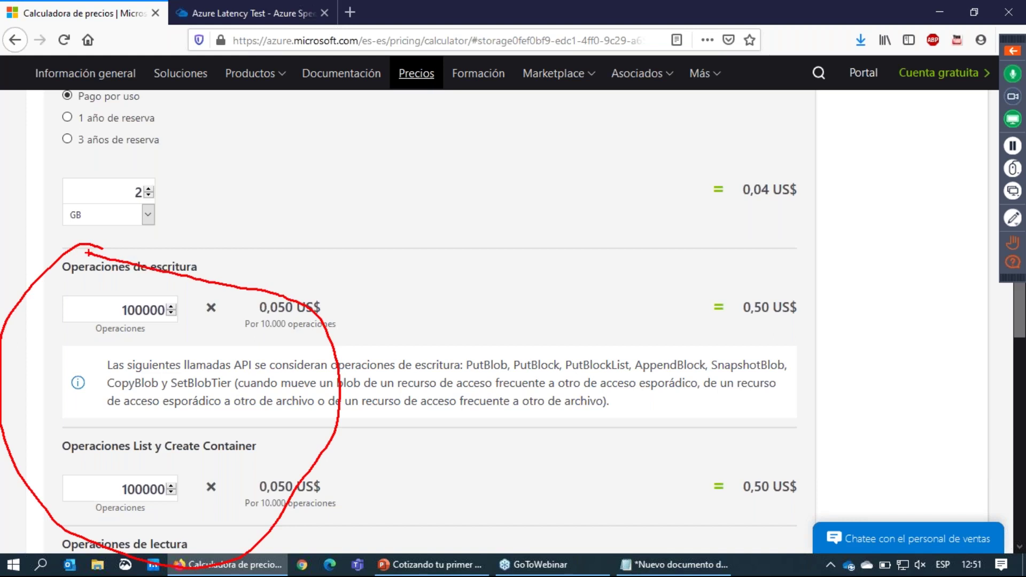
key("ctrl+alt+d")
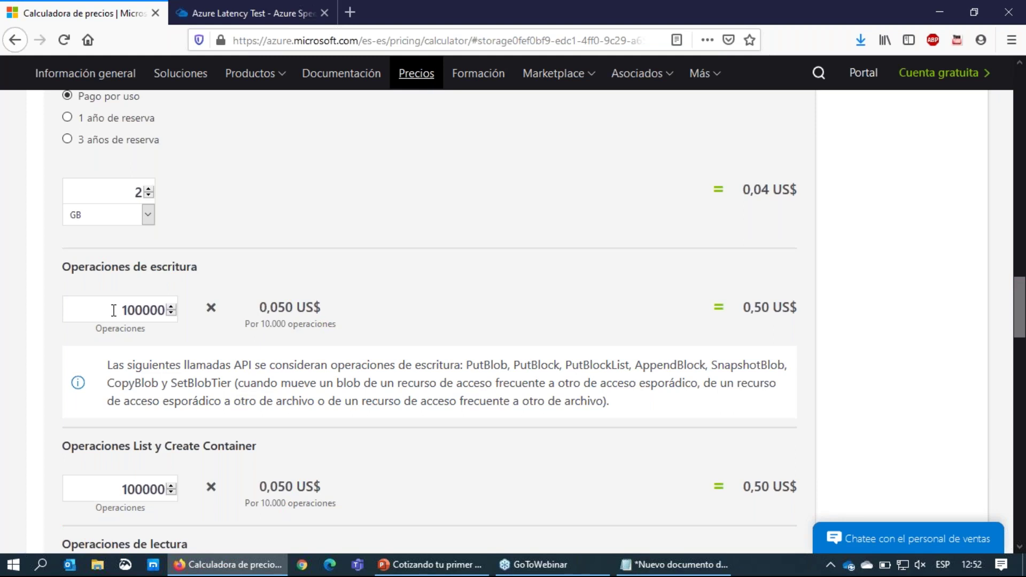
scroll(114, 309, "down", 3)
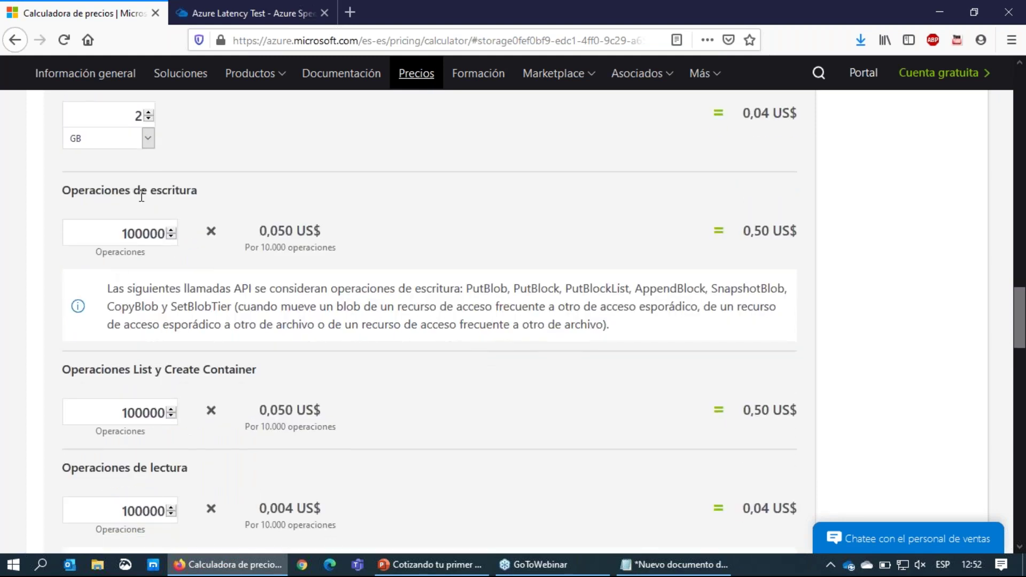
left_click_drag(138, 192, 197, 199)
left_click_drag(149, 369, 237, 369)
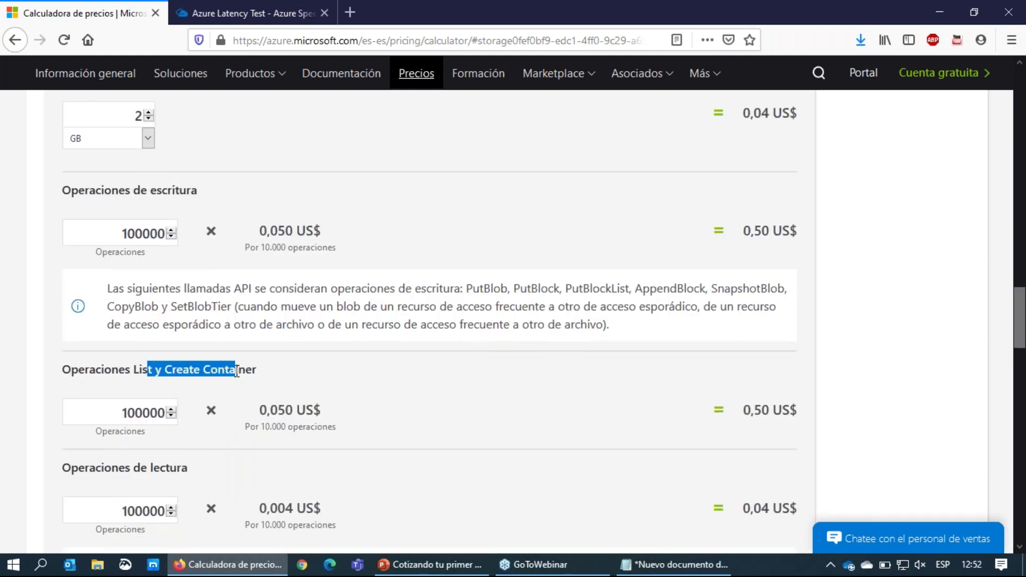
- Set the blob storage's write operations to 100, marking the per-10.000-operations rate and highlighting the resulting cost
left_click_drag(122, 234, 167, 234)
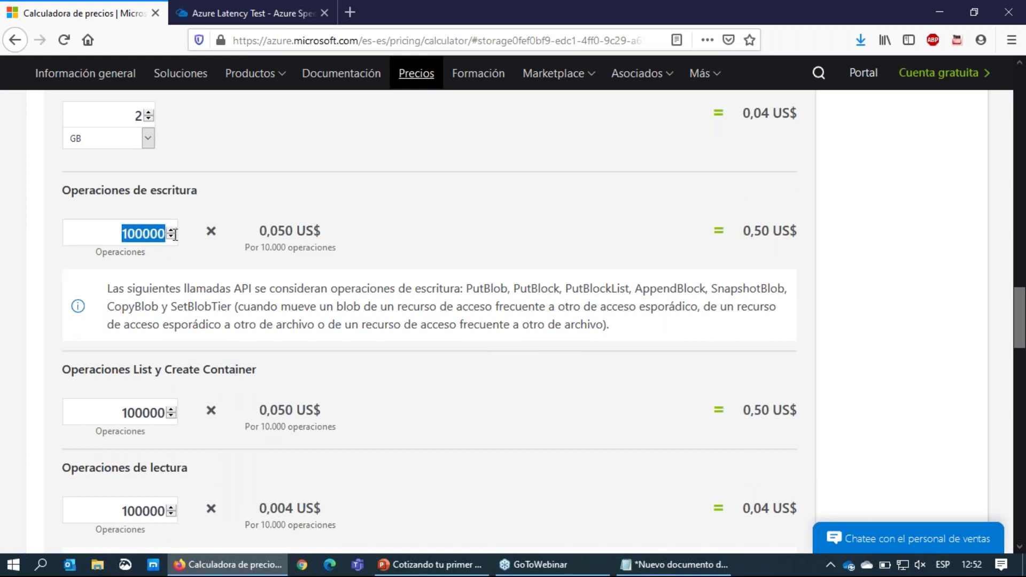
type("1")
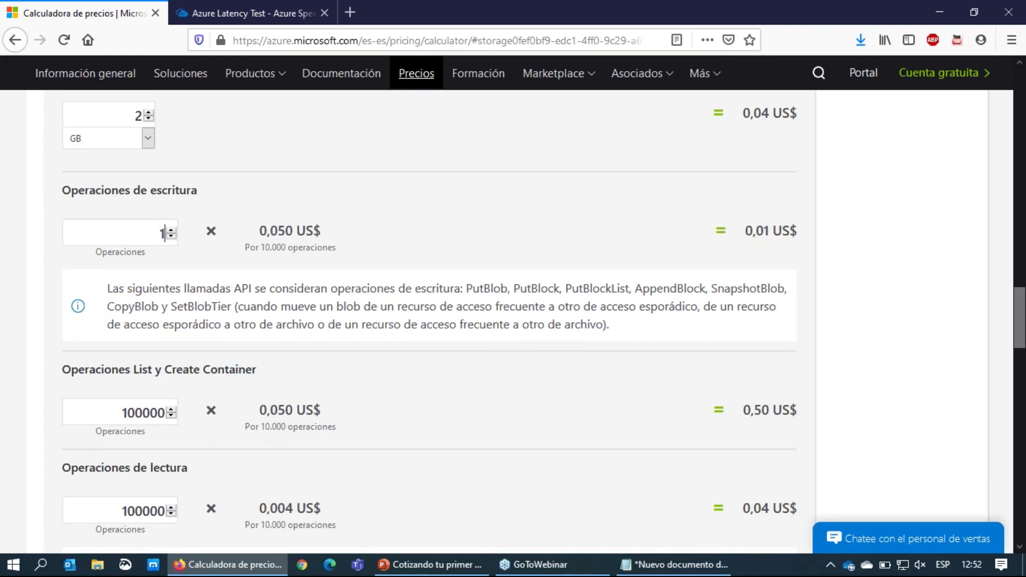
double_click(161, 234)
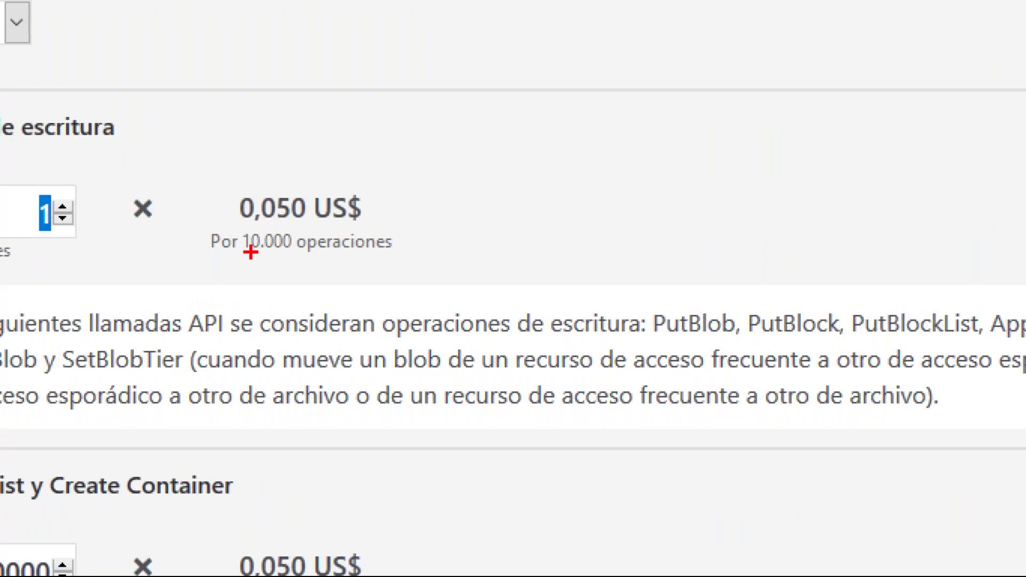
left_click_drag(264, 253, 298, 261)
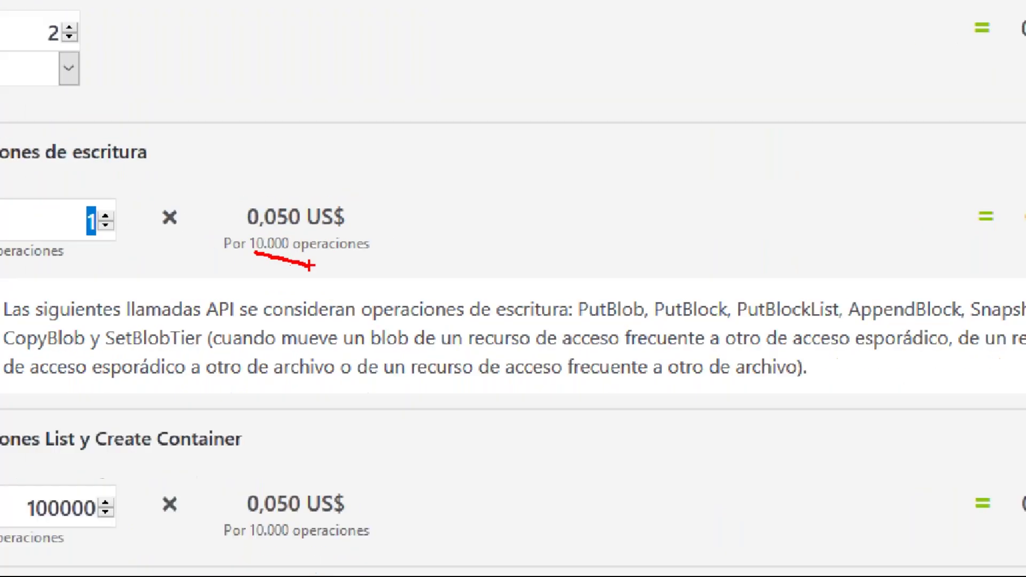
key("Escape")
left_click(93, 221)
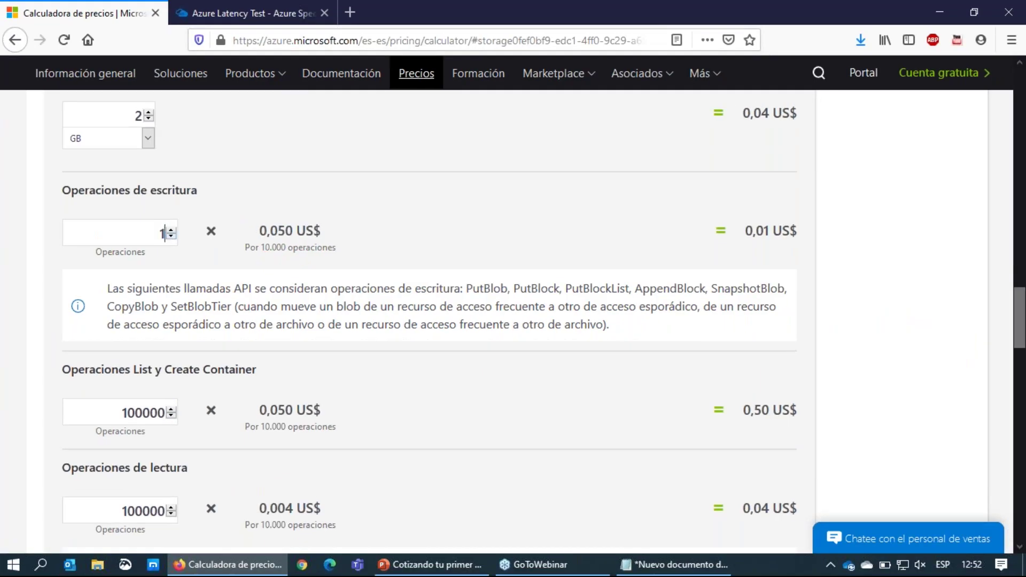
type("00")
left_click_drag(148, 234, 170, 230)
left_click(261, 287)
left_click_drag(763, 231, 773, 231)
left_click(638, 266)
- Set both the List y Create Container operations and the read operations to 100
scroll(166, 286, "down", 3)
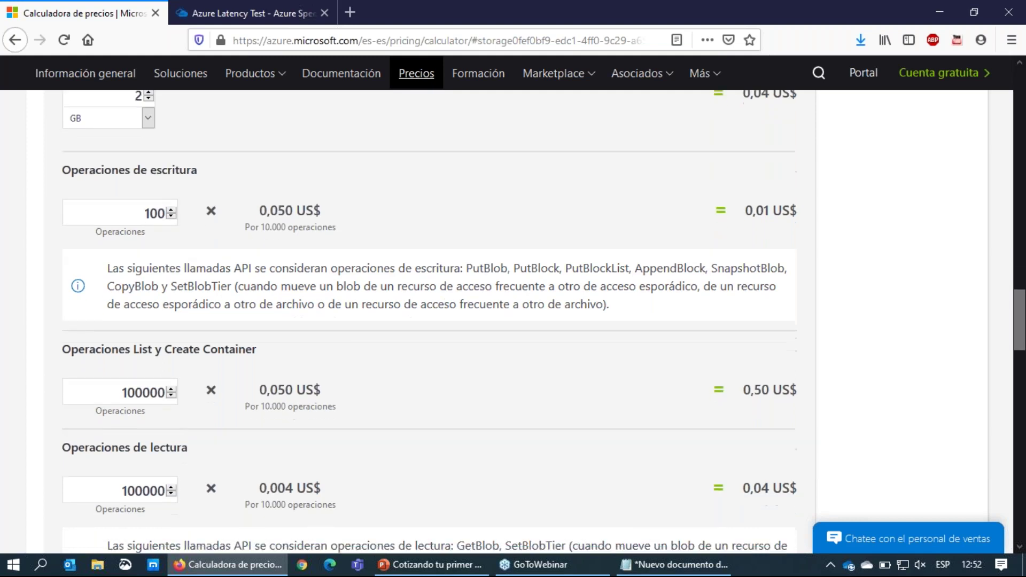
left_click_drag(128, 260, 122, 260)
double_click(147, 260)
type("100")
left_click_drag(117, 355, 219, 353)
type("100")
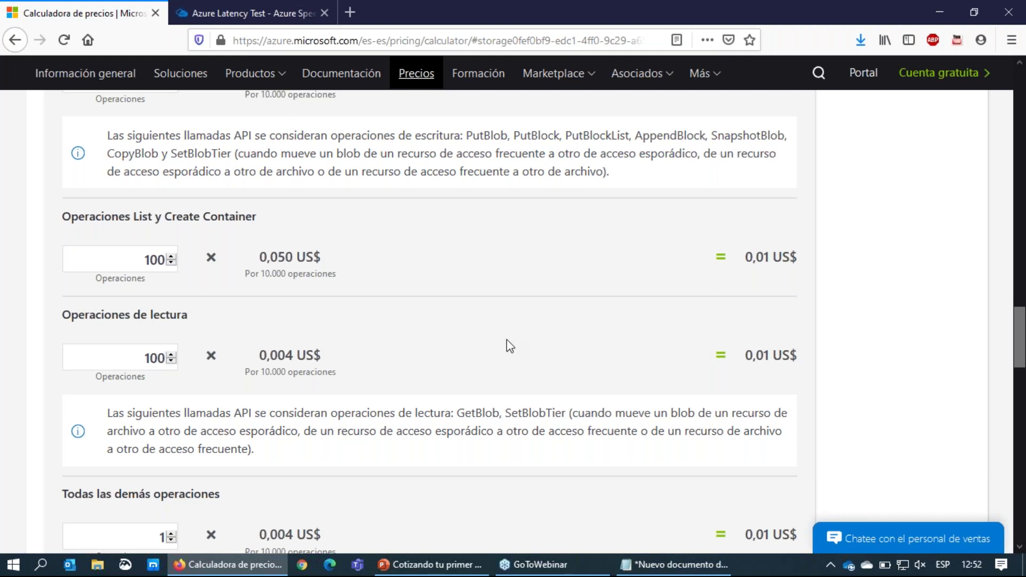
- Set the number of operations under Todas las demás operaciones to 100
scroll(478, 334, "down", 5)
left_click_drag(114, 188, 179, 217)
double_click(152, 229)
type("100")
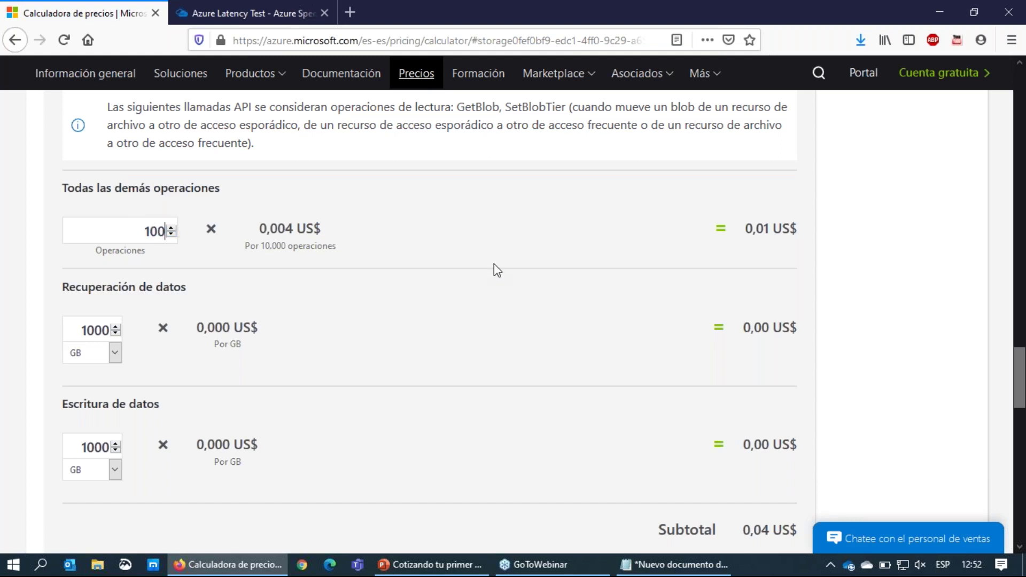
- Highlight the Recuperación de datos and Escritura de datos charges and the blob storage's subtotal to review them
scroll(342, 305, "down", 3)
scroll(342, 305, "up", 2)
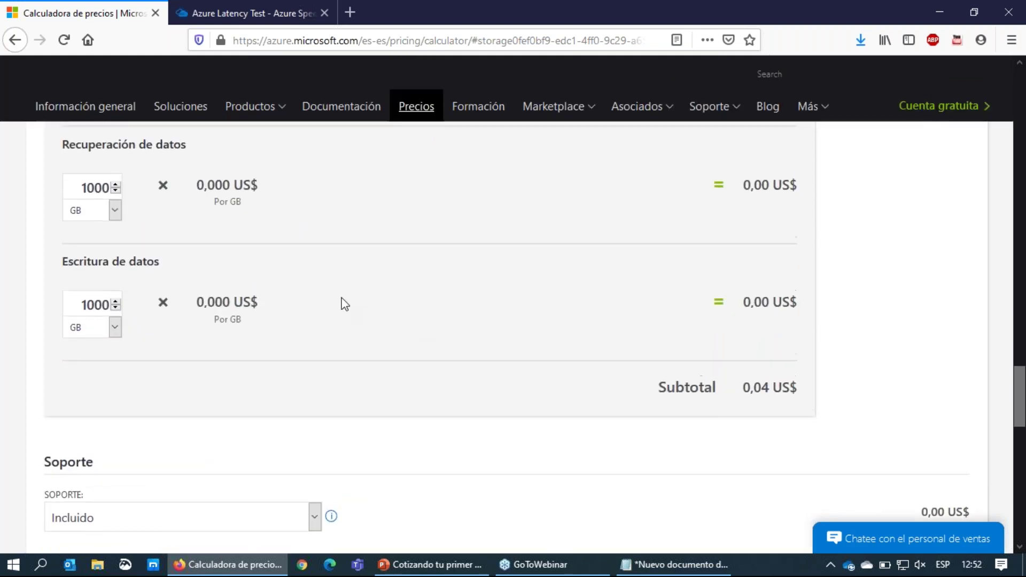
left_click_drag(96, 211, 137, 211)
left_click_drag(102, 327, 130, 327)
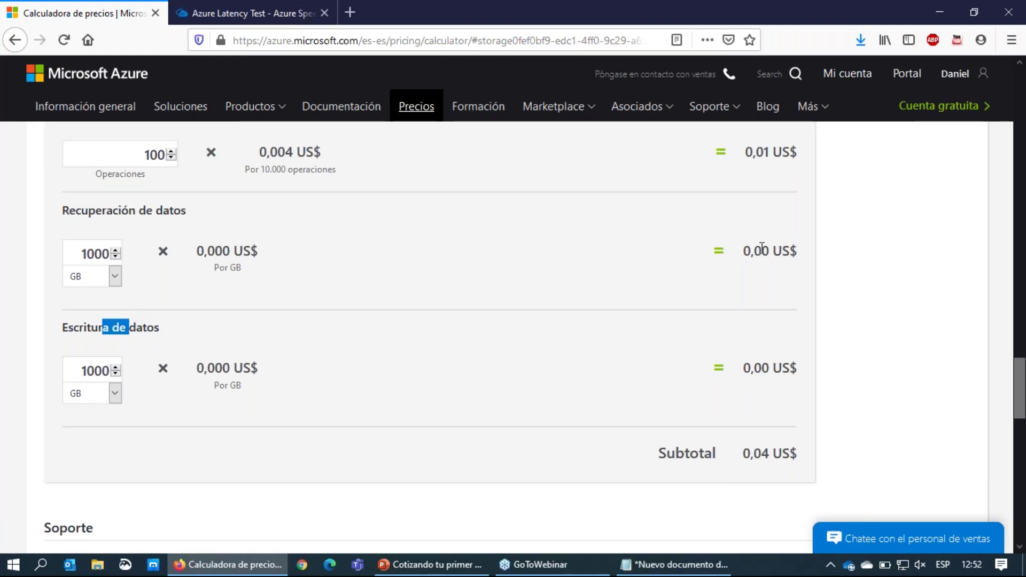
left_click_drag(205, 251, 245, 253)
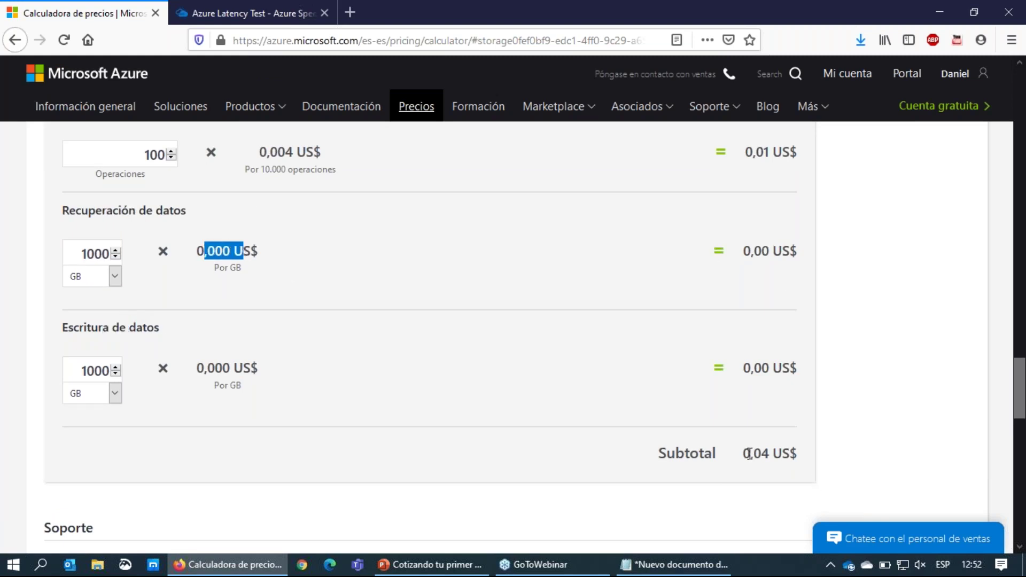
left_click_drag(743, 453, 773, 454)
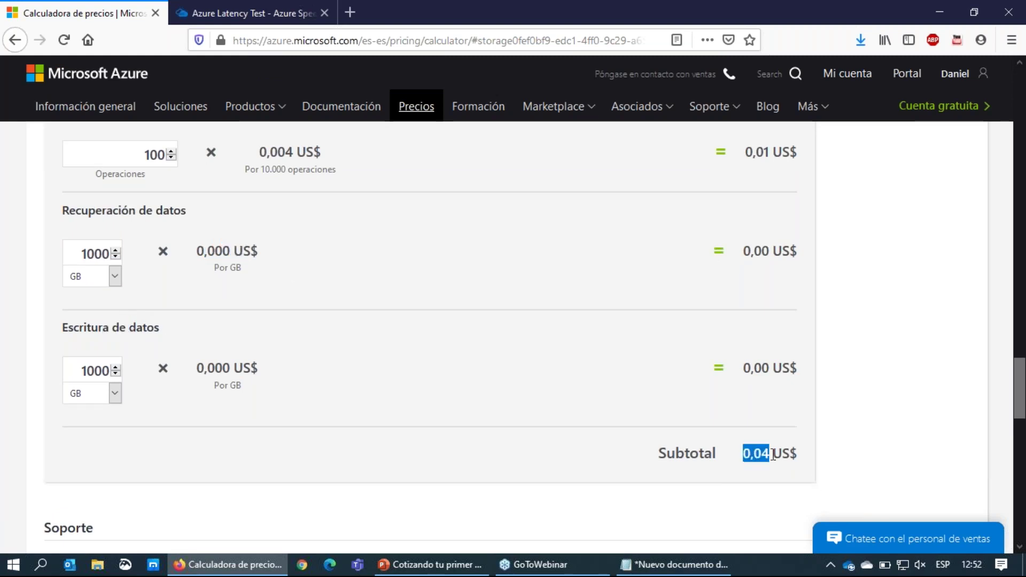
left_click(748, 486)
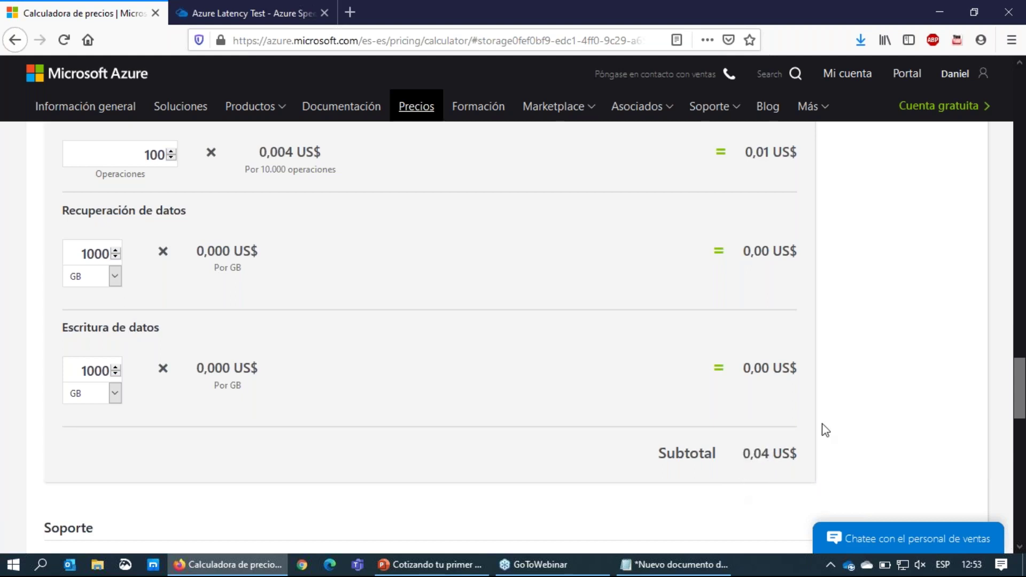
- Name the blob storage entry LOGS and collapse its details in the DemoWebinarLOL estimate
scroll(483, 347, "up", 15)
scroll(483, 347, "up", 7)
left_click(135, 371)
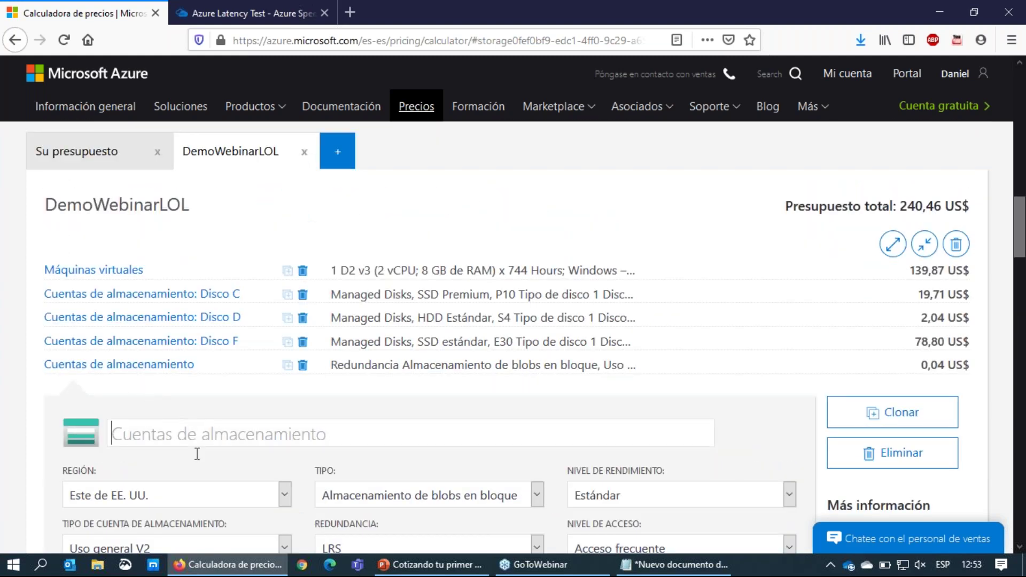
type("LOGS")
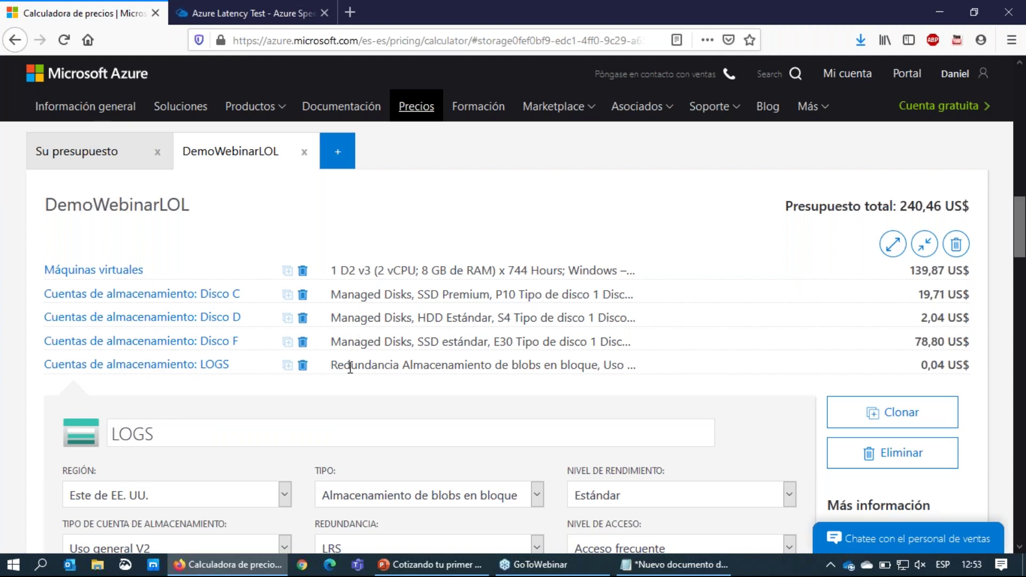
left_click(202, 367)
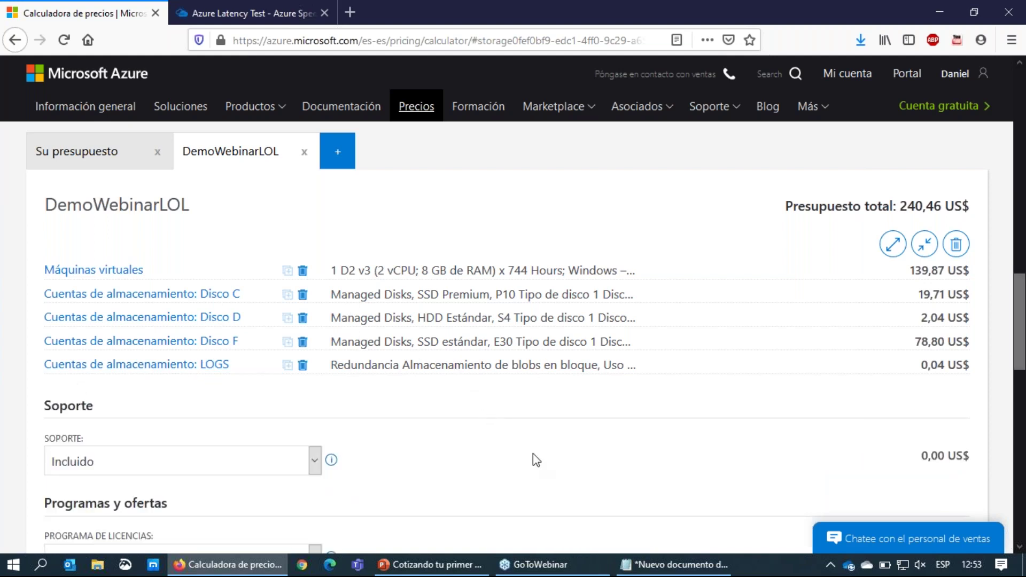
- Add another Cuentas de almacenamiento product to the estimate and set its type to File Storage
mouse_move(458, 565)
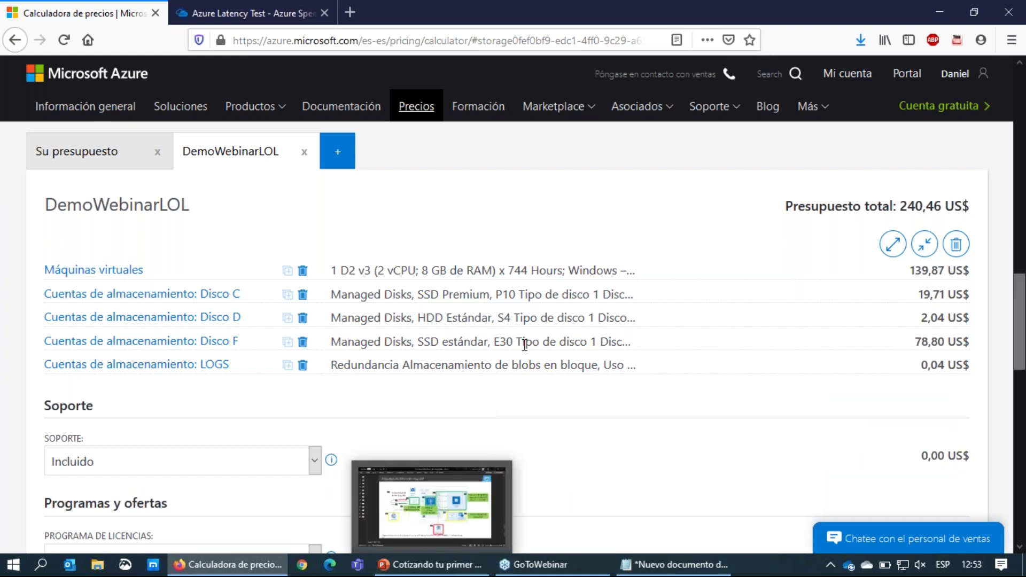
scroll(523, 343, "up", 10)
scroll(570, 251, "up", 2)
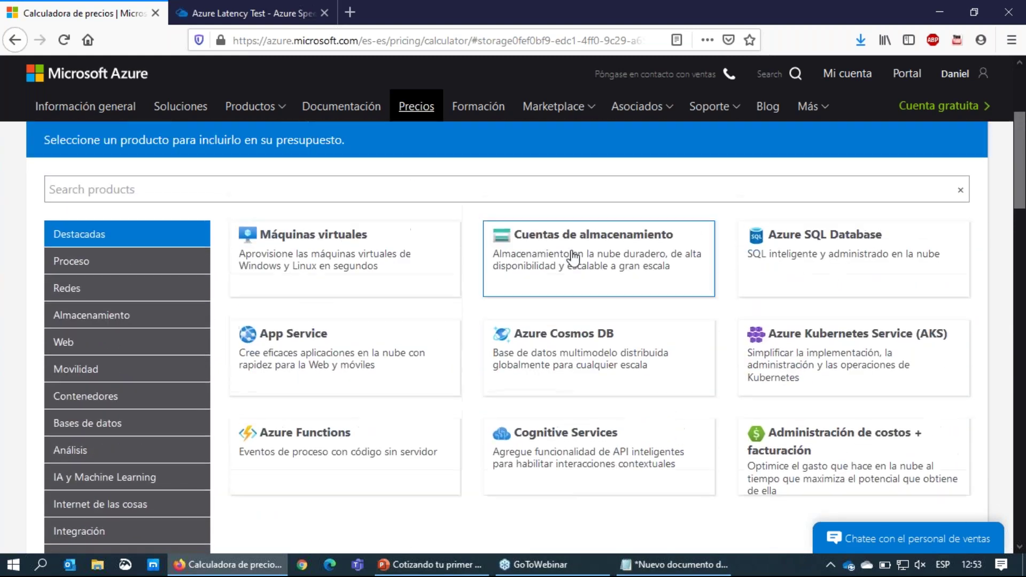
left_click(572, 256)
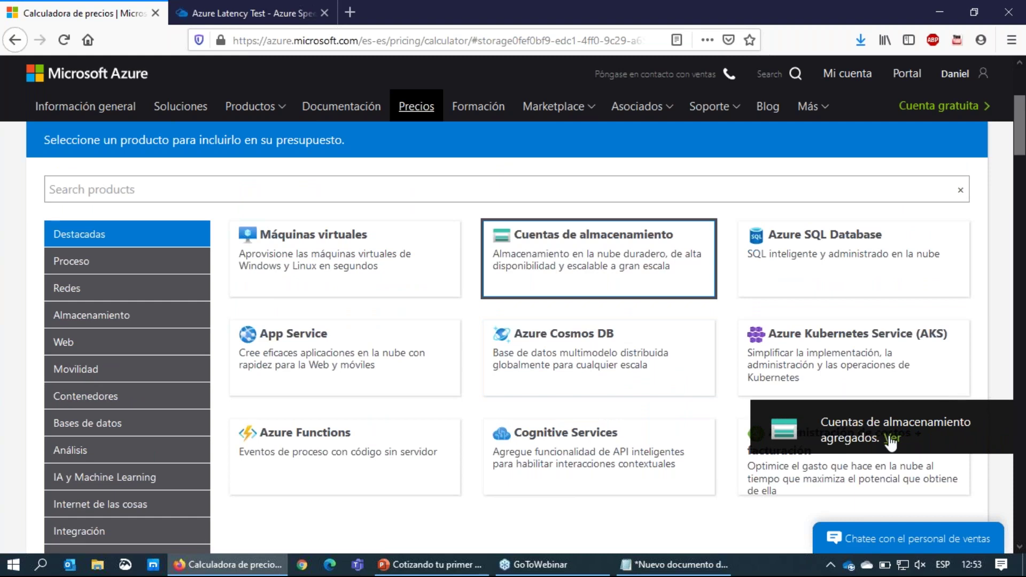
left_click(890, 438)
left_click(449, 198)
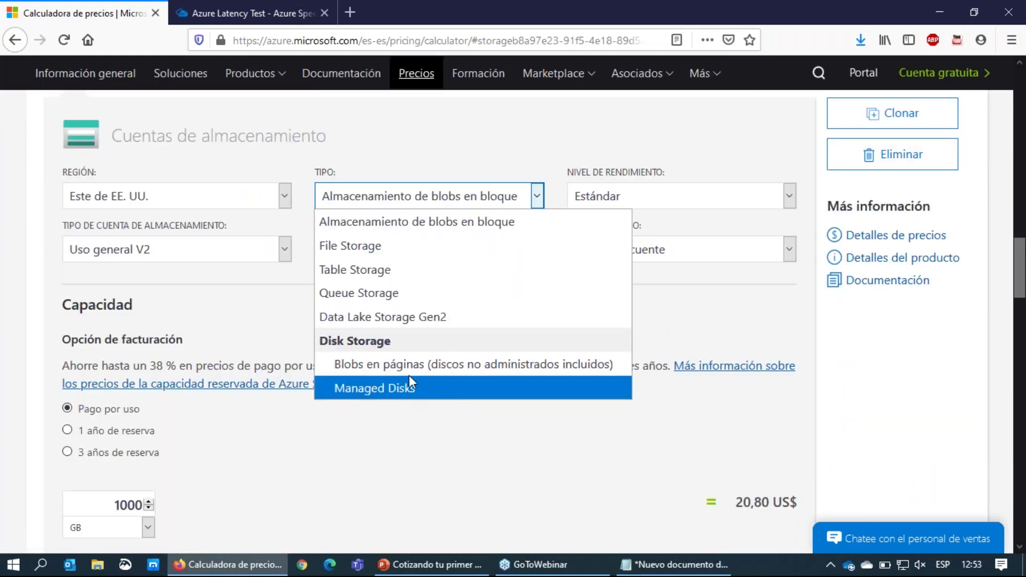
left_click(362, 251)
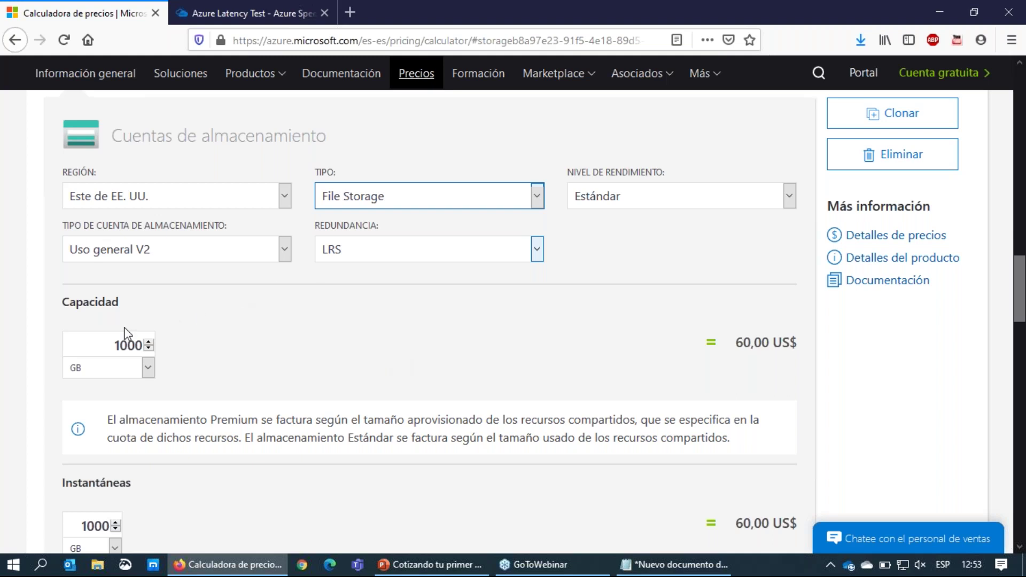
- Set the file storage's capacity to 100 GB, checking the File Server size on the PowerPoint architecture slide, and highlight the capacity cost
left_click_drag(102, 344, 175, 341)
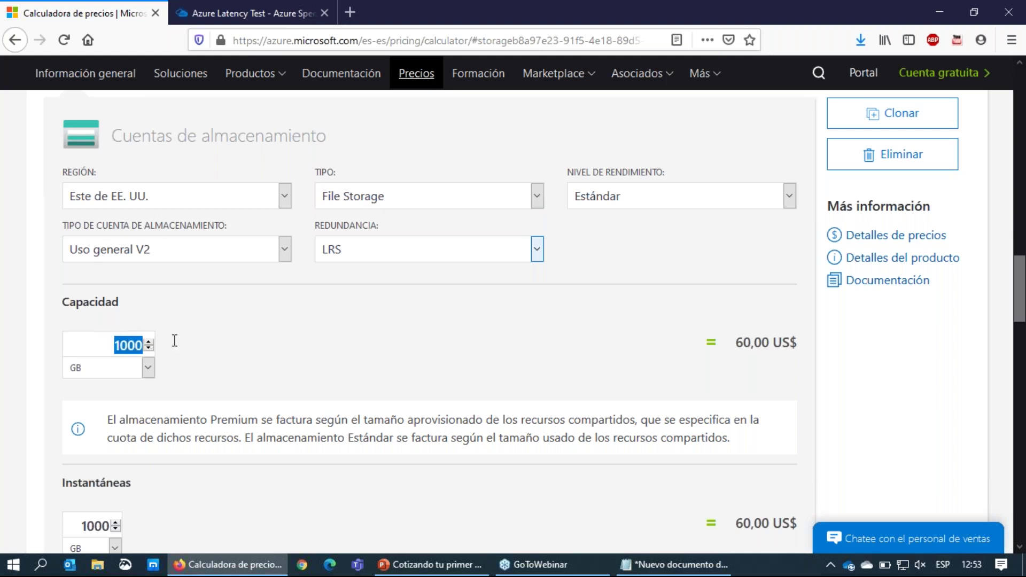
type("100")
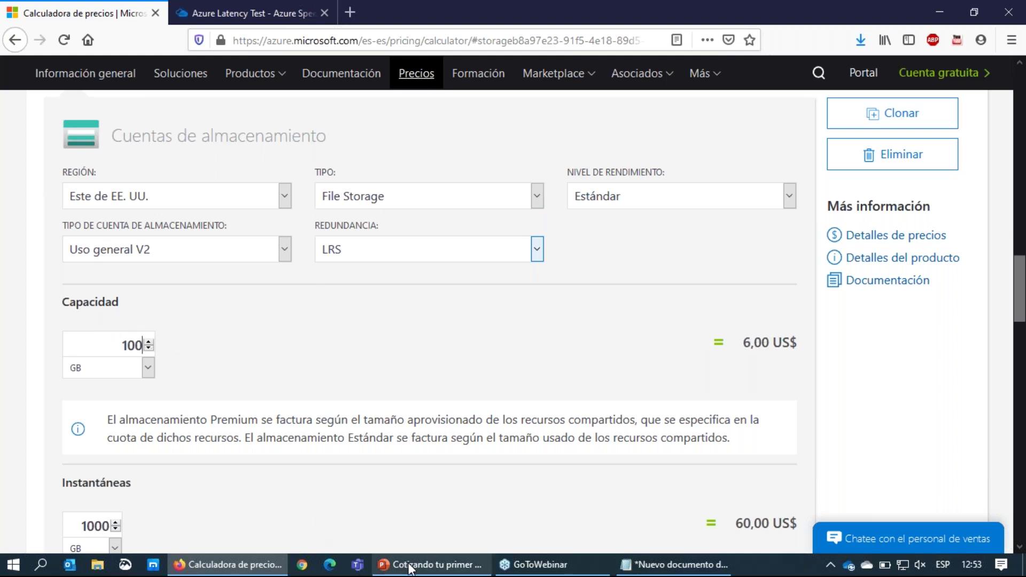
left_click(428, 563)
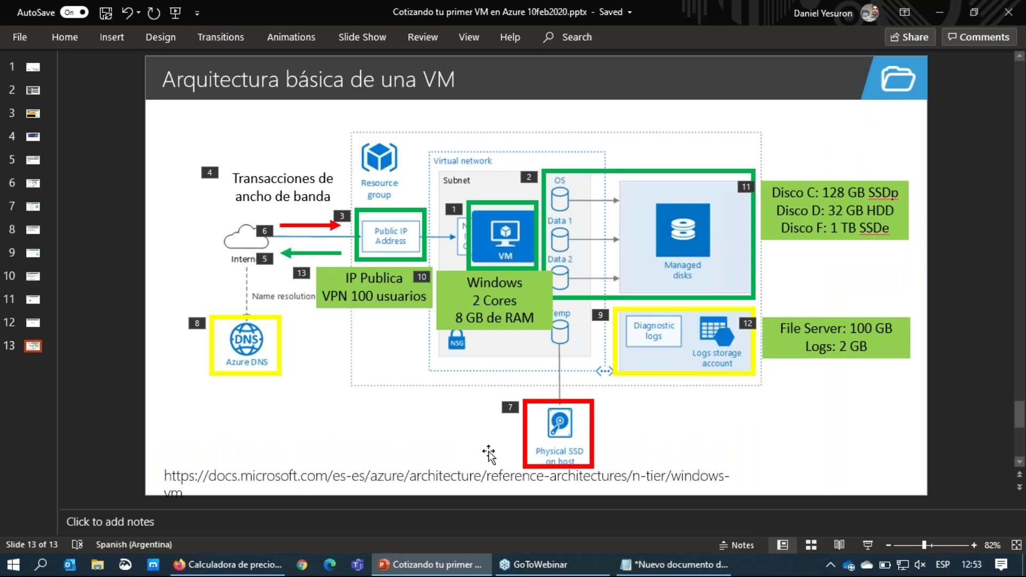
left_click(457, 565)
key("Home")
key("shift+End")
double_click(748, 342)
left_click(746, 374)
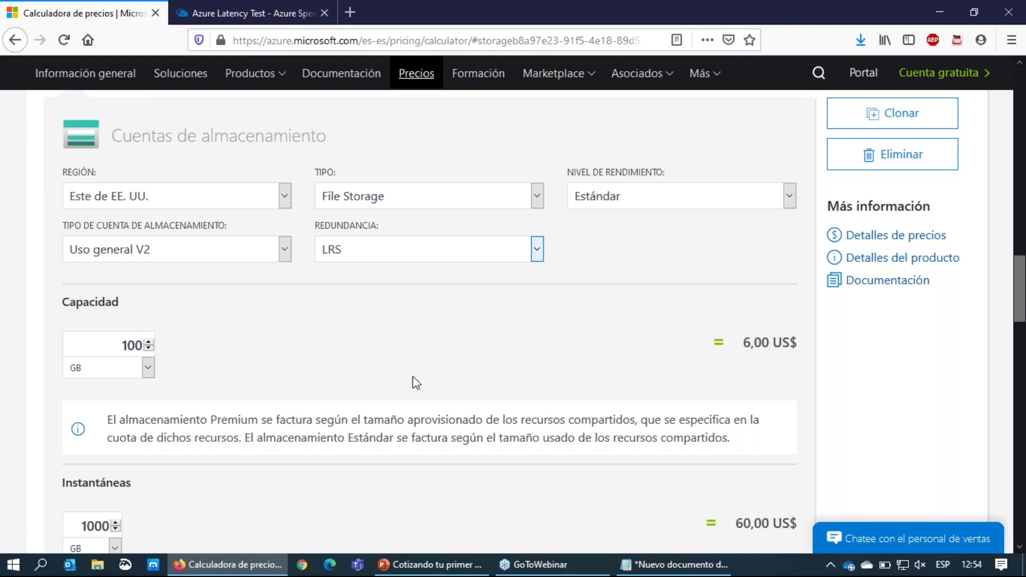
- Set the file storage's Instantáneas amount to 0 GB
scroll(413, 377, "down", 2)
double_click(87, 373)
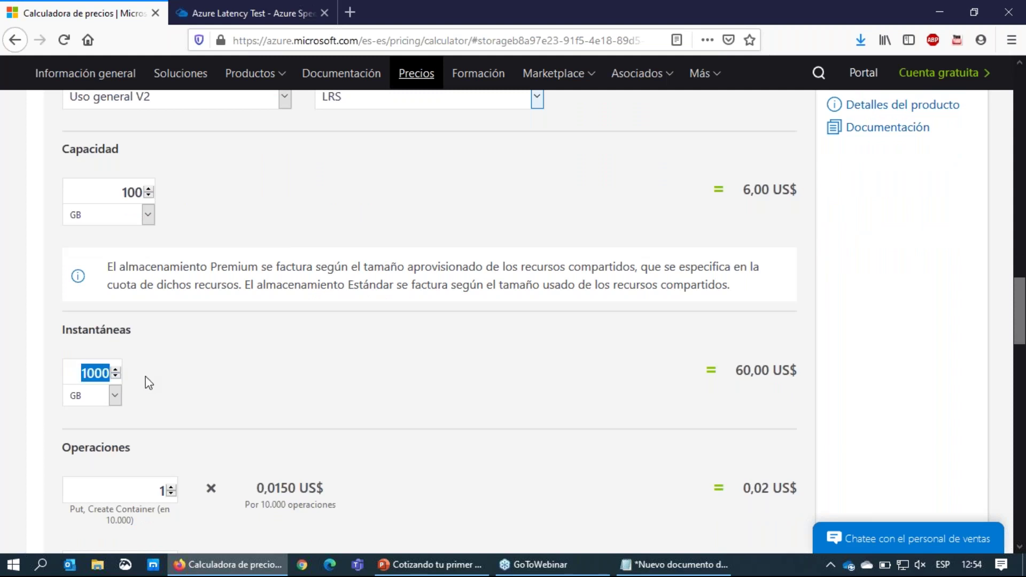
type("0")
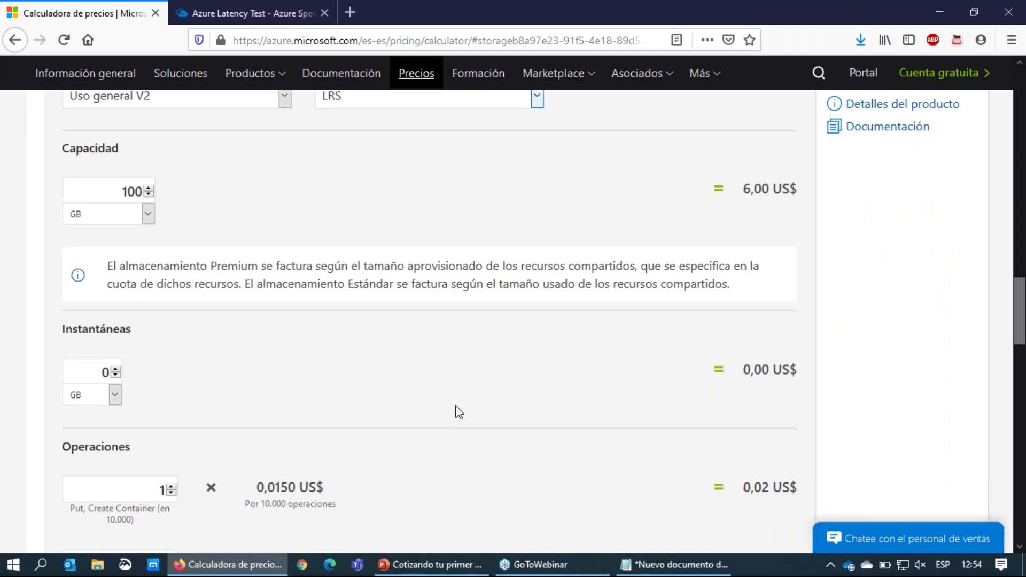
- Set the file storage's Put/Create Container, Listar and Todas las demás operations to 100 each
scroll(454, 405, "down", 5)
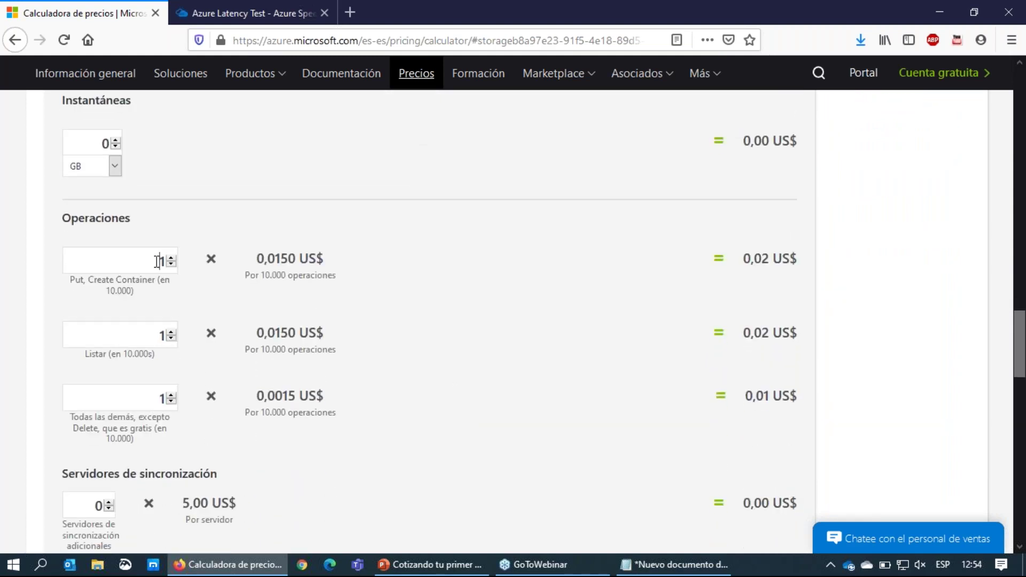
double_click(162, 260)
left_click(163, 261)
type("00100")
left_click(155, 398)
type("00")
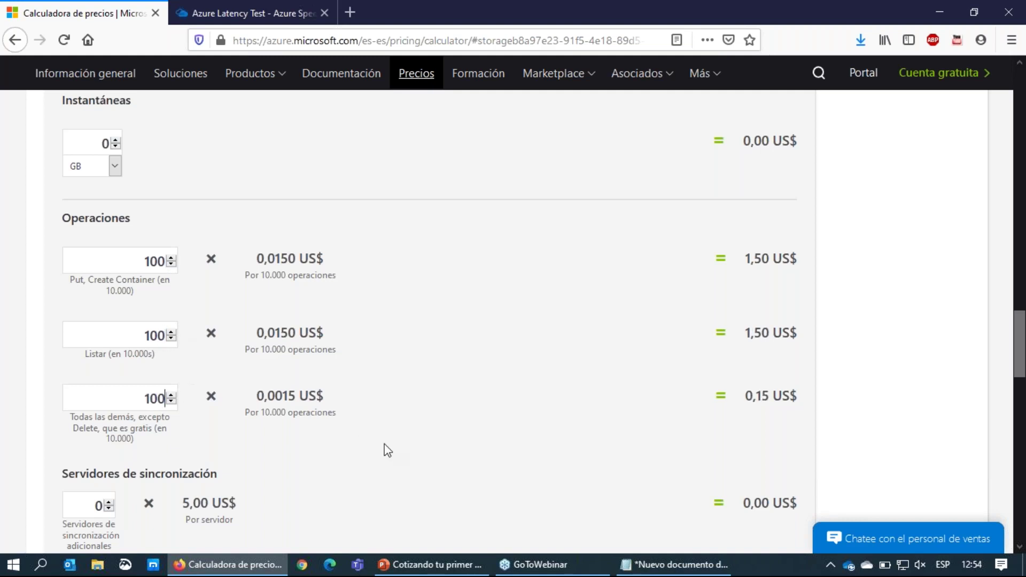
- Highlight the file storage's subtotal and review its operation and synchronization server charges
scroll(414, 454, "down", 4)
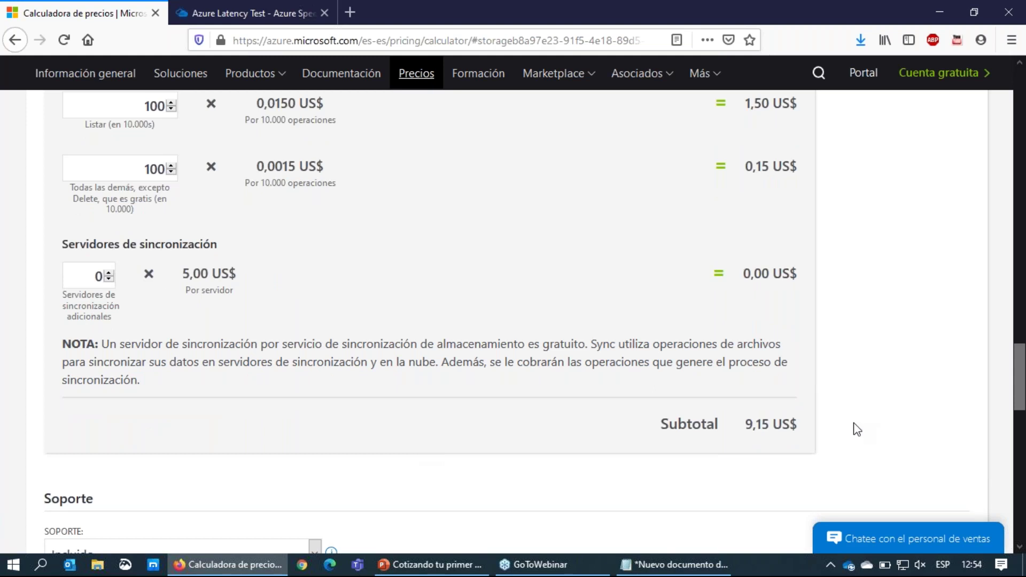
left_click_drag(744, 430, 772, 428)
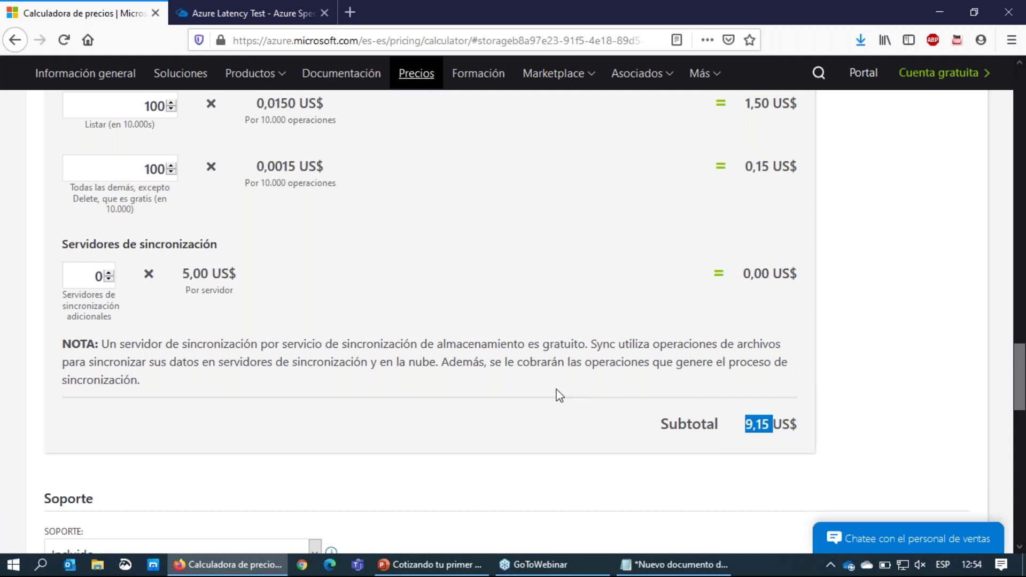
left_click(584, 412)
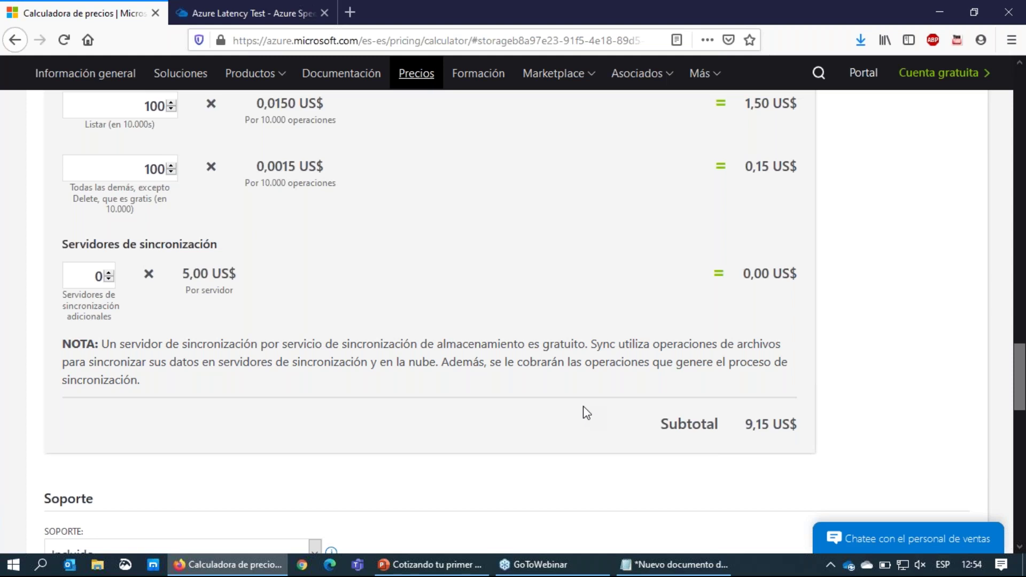
scroll(374, 385, "up", 1)
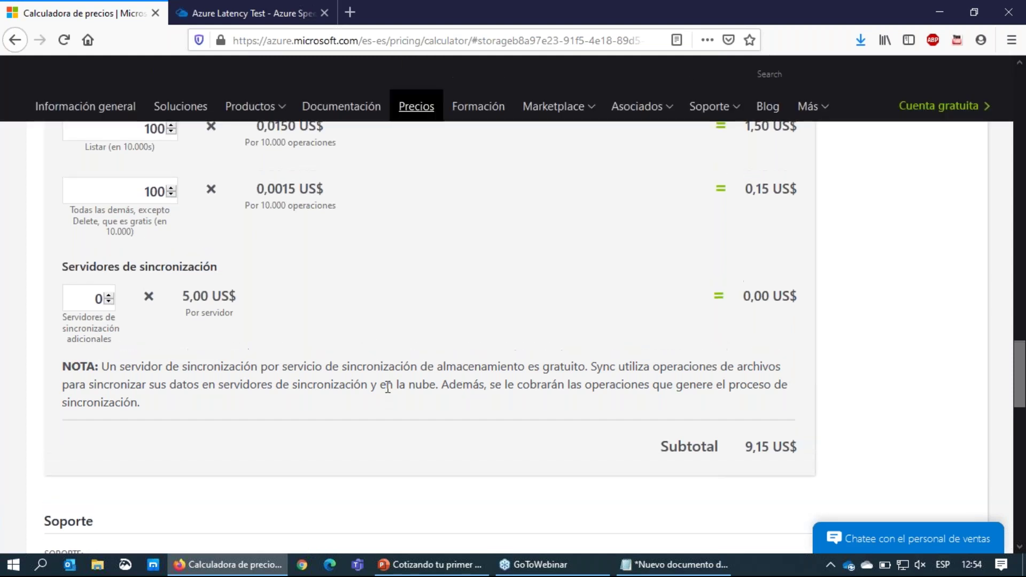
scroll(388, 386, "up", 3)
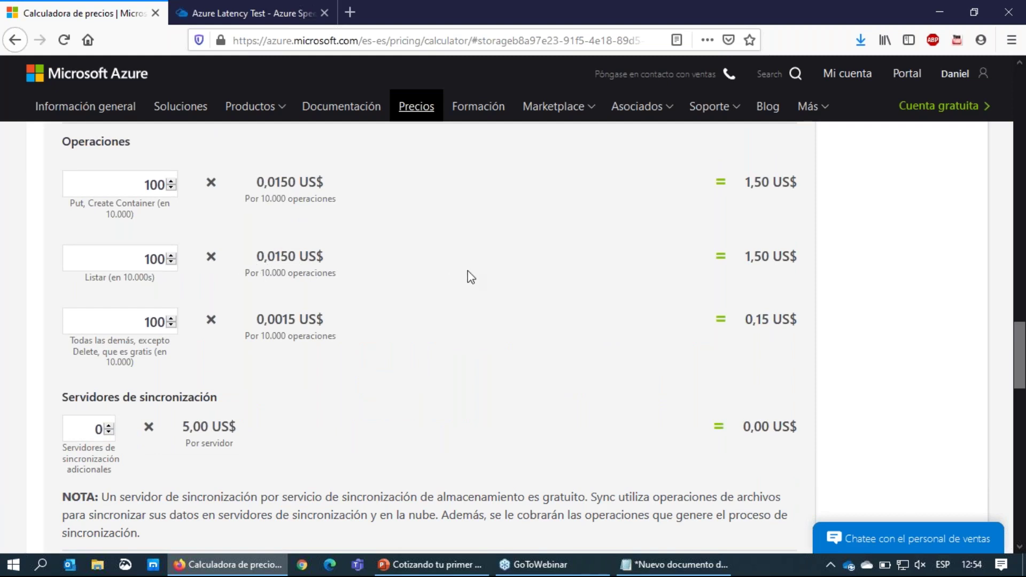
scroll(559, 291, "down", 2)
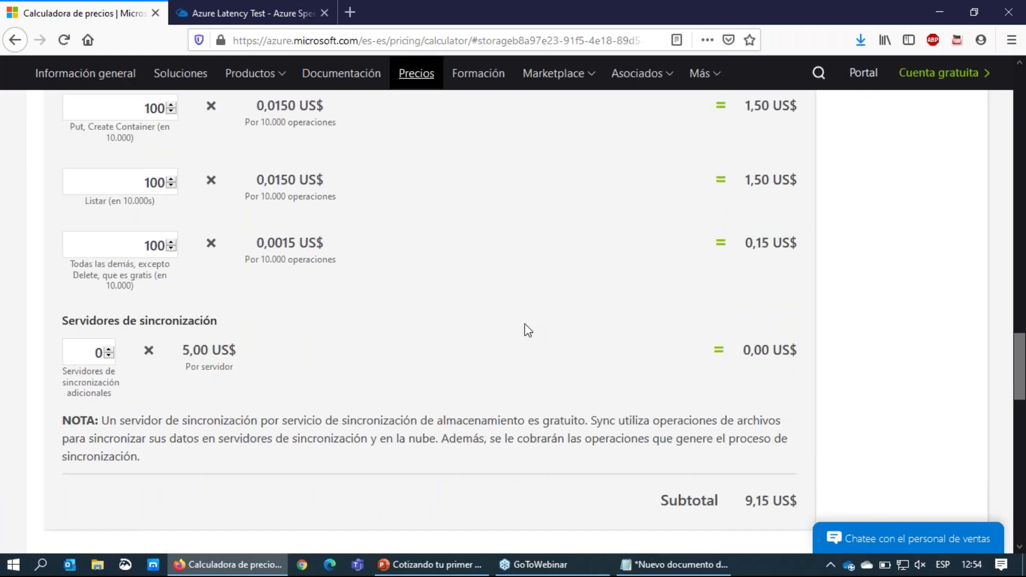
- Try one additional server under Servidores de sincronización, highlight the per-server rate, and reset the count to 0
left_click_drag(80, 322, 194, 321)
left_click_drag(81, 351, 120, 355)
type("1")
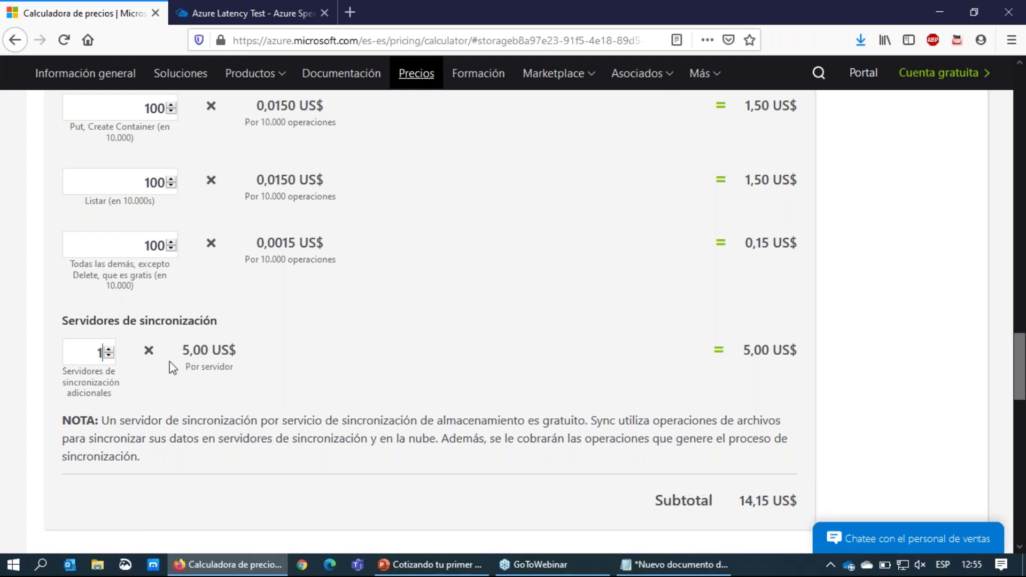
left_click_drag(183, 352, 222, 350)
left_click(236, 372)
left_click_drag(85, 351, 107, 354)
left_click(108, 350)
double_click(108, 355)
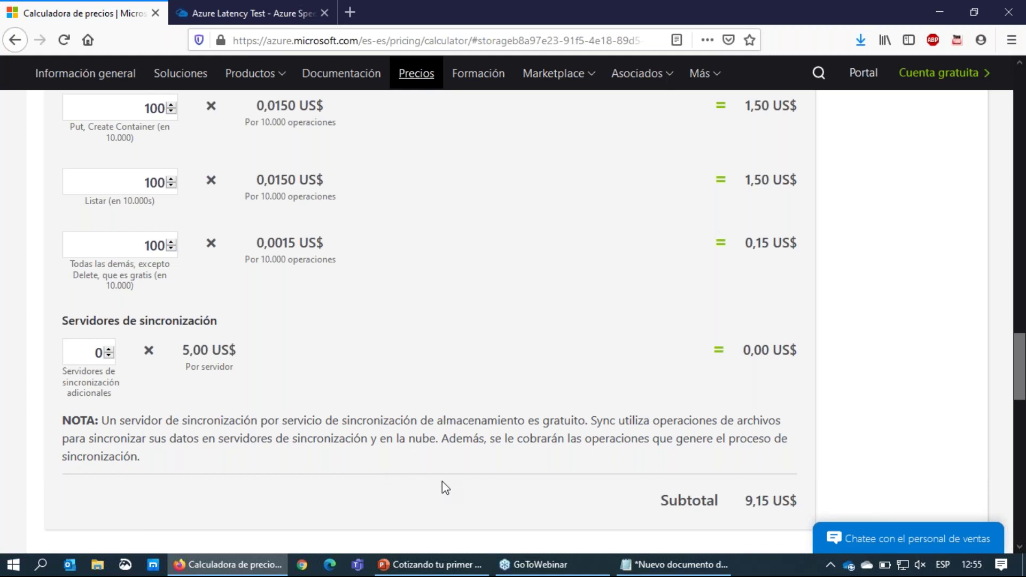
- Collapse all product details in the DemoWebinarLOL estimate
scroll(845, 458, "up", 8)
scroll(467, 330, "up", 15)
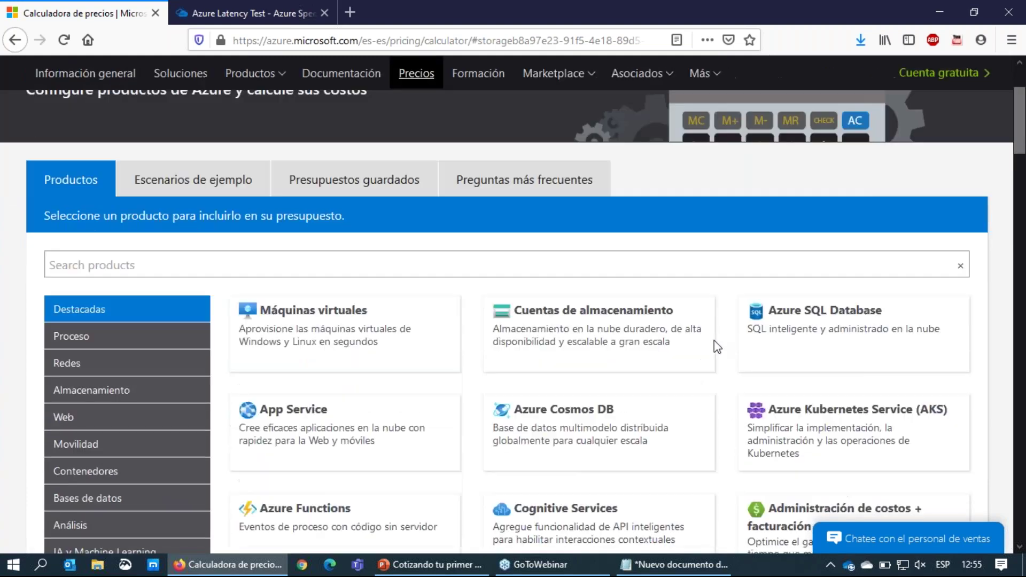
scroll(748, 352, "down", 12)
left_click(924, 304)
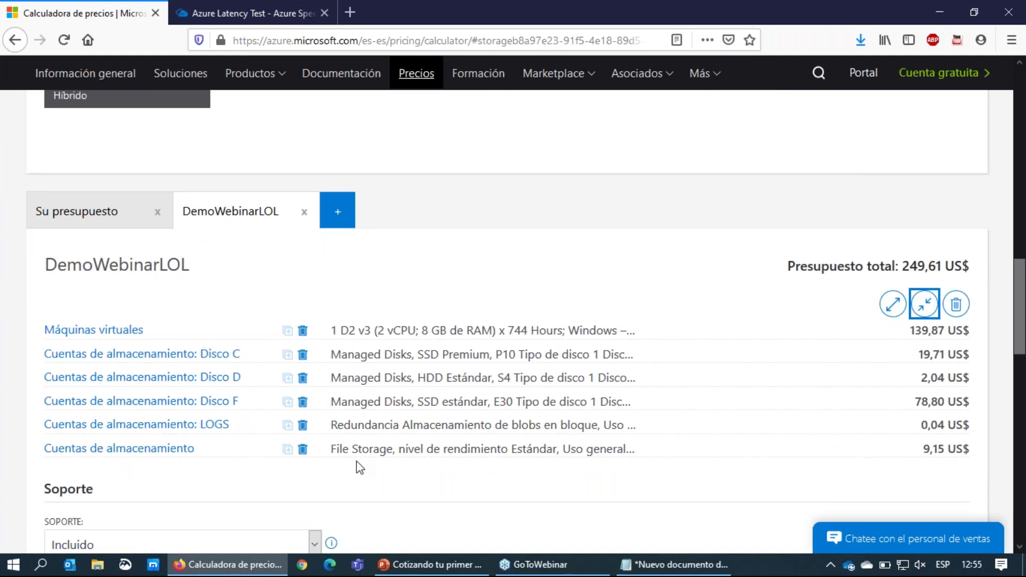
- Name the File Storage entry FileServer and collapse its details
scroll(387, 460, "down", 3)
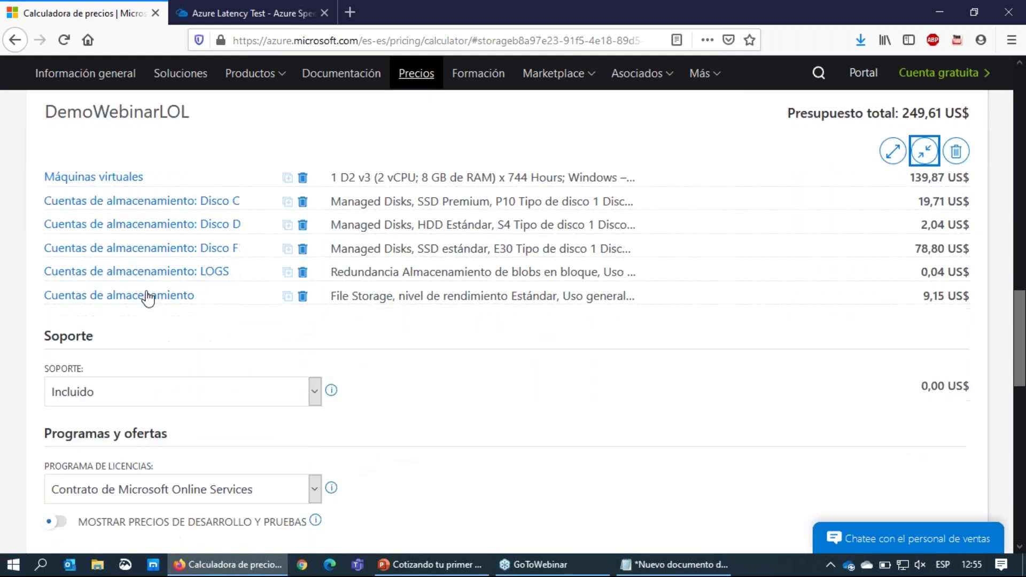
left_click(145, 295)
left_click(229, 372)
type("F")
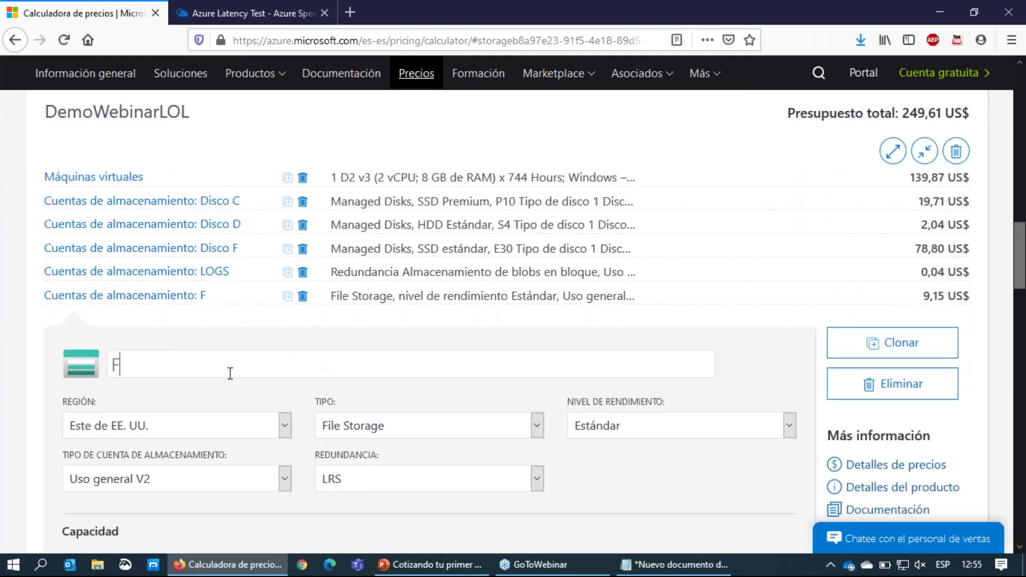
type("ileServer")
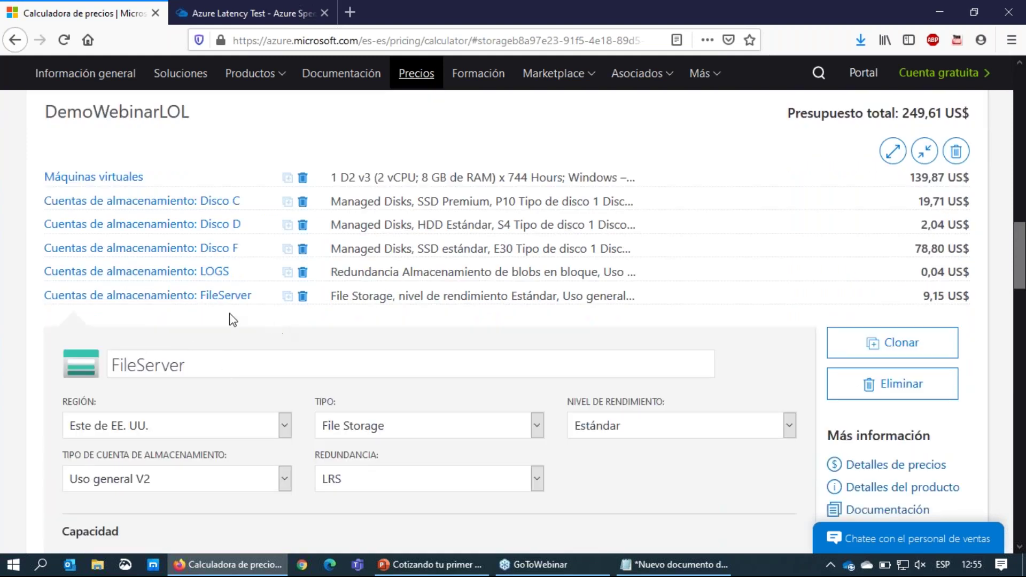
left_click(175, 299)
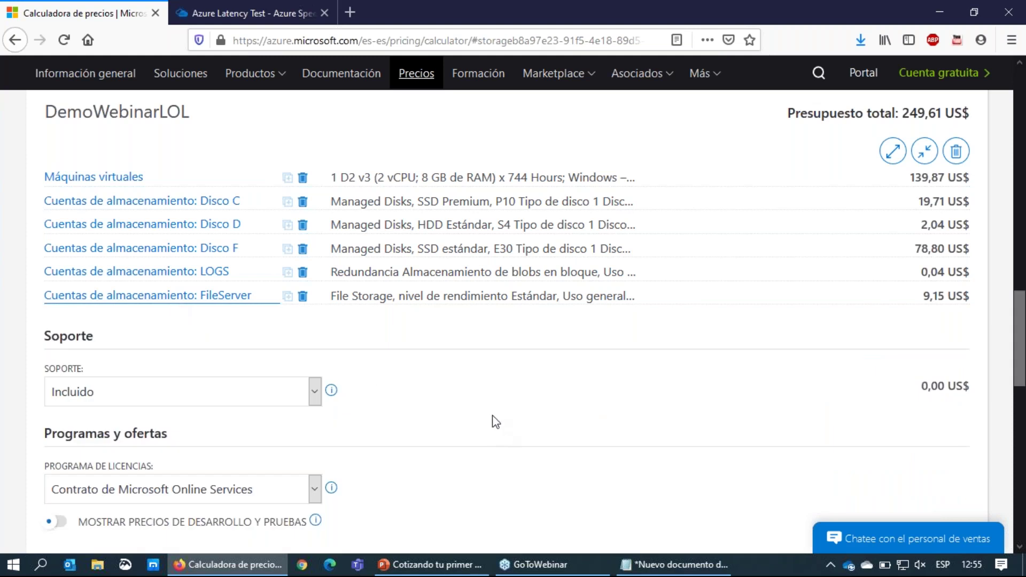
- Save the DemoWebinarLOL estimate and review its product list and estimated monthly cost
scroll(492, 421, "down", 6)
left_click(171, 324)
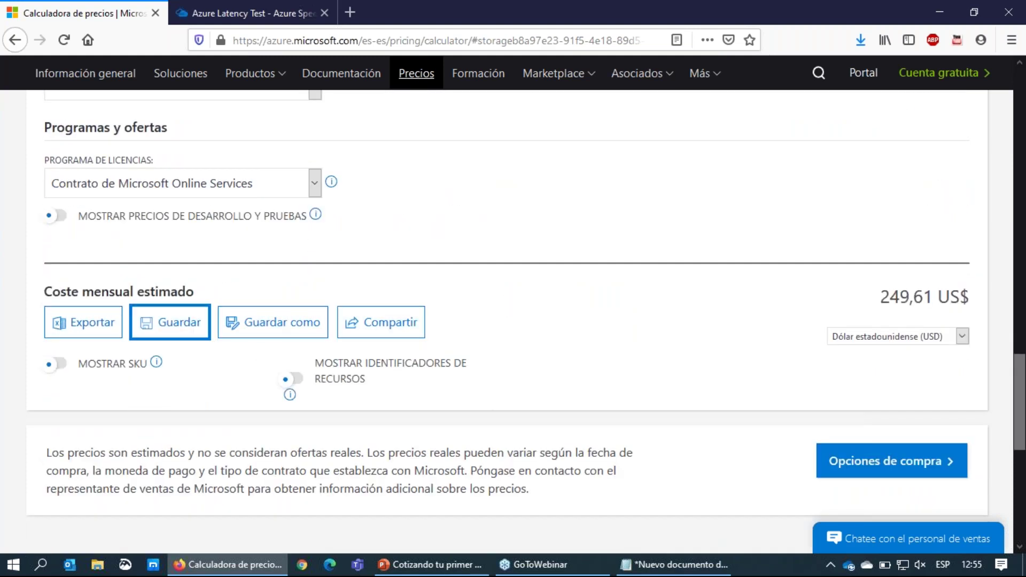
scroll(558, 278, "up", 3)
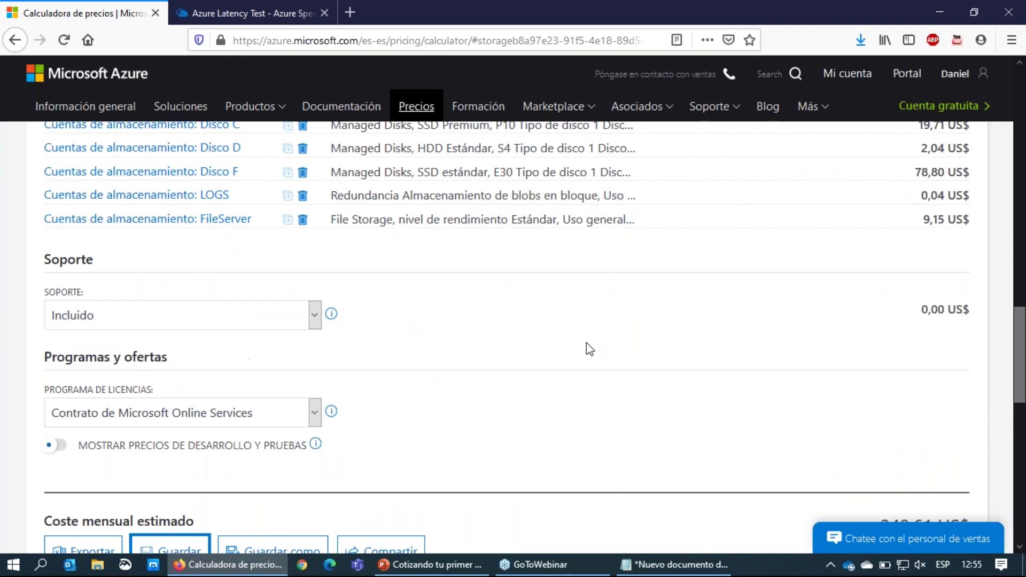
scroll(585, 344, "up", 2)
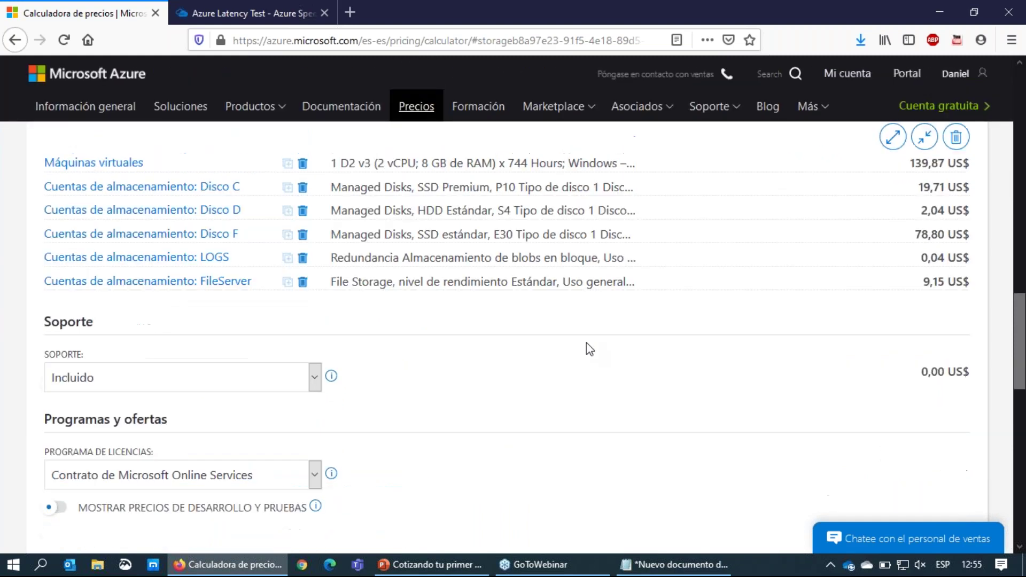
scroll(585, 346, "down", 4)
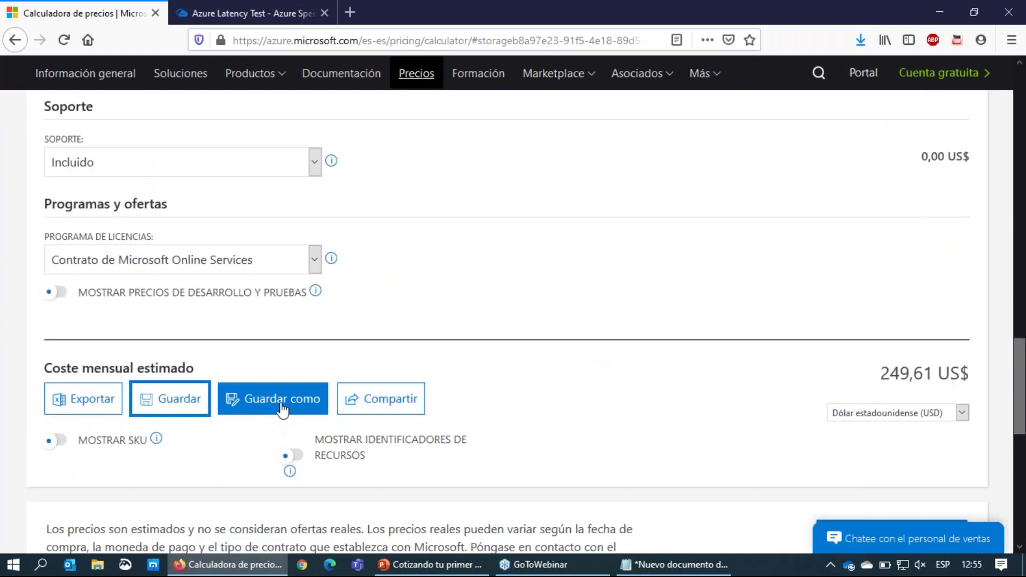
scroll(543, 359, "up", 2)
scroll(545, 360, "up", 3)
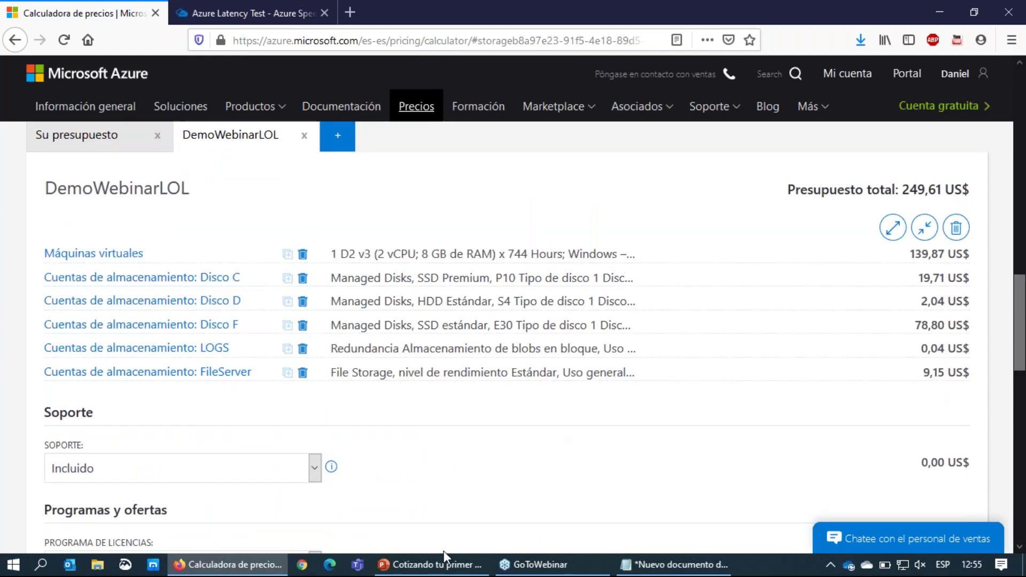
- Consult the VM architecture slide in PowerPoint, return to the calculator, and add Direcciones IP from the Redes products to the estimate
left_click(430, 564)
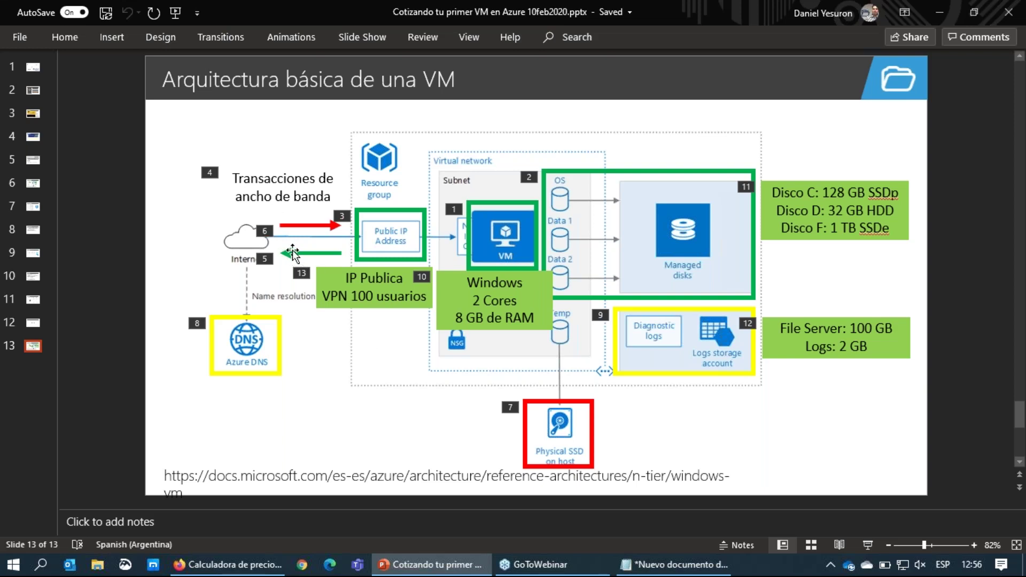
left_click(455, 565)
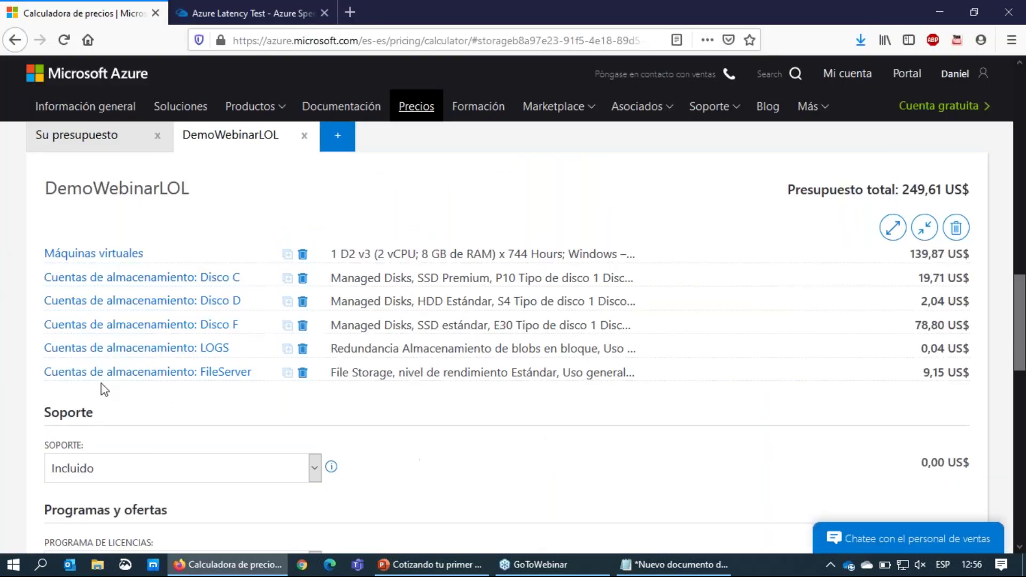
scroll(392, 387, "up", 10)
scroll(161, 321, "up", 1)
left_click(79, 270)
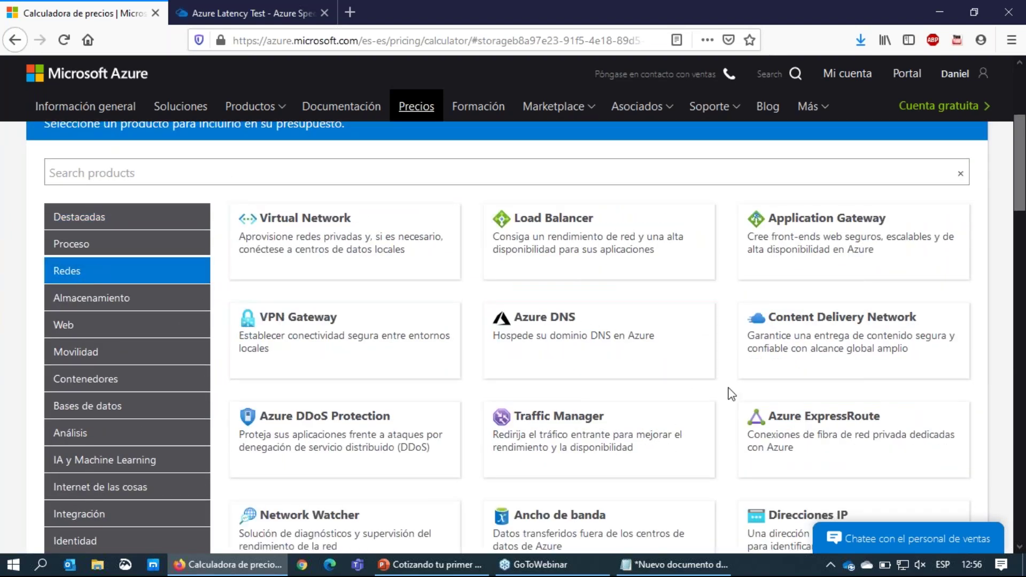
scroll(728, 394, "down", 3)
left_click(823, 384)
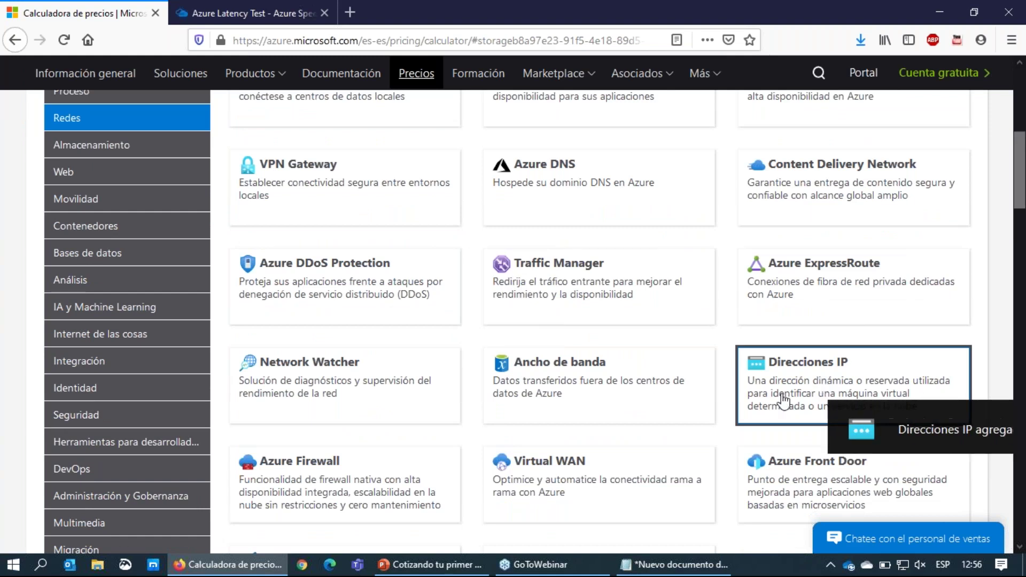
left_click(970, 432)
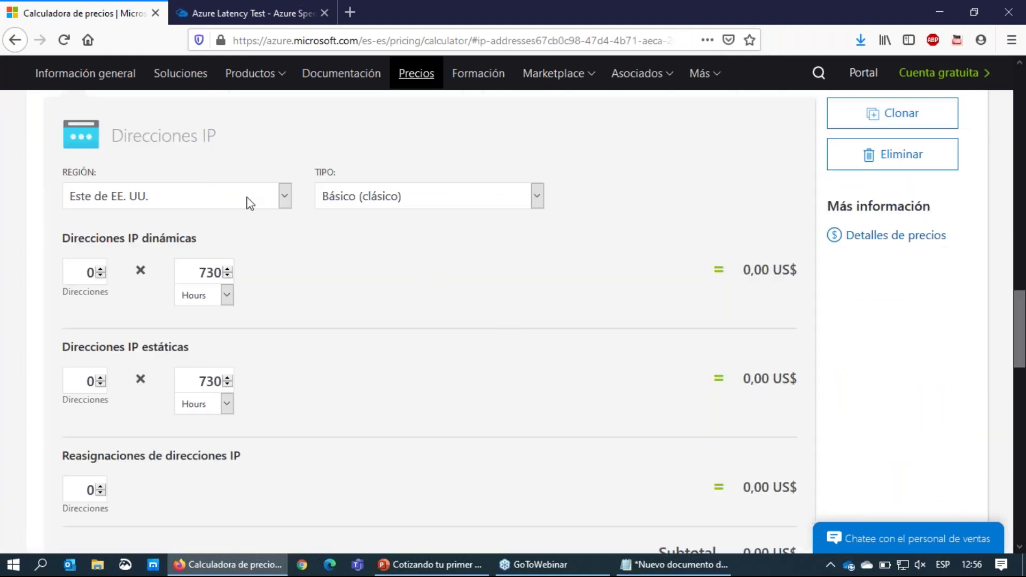
- Review the region and type options for the IP addresses, annotating the clásico and ARM choices and clearing the marks
left_click(109, 202)
left_click(111, 202)
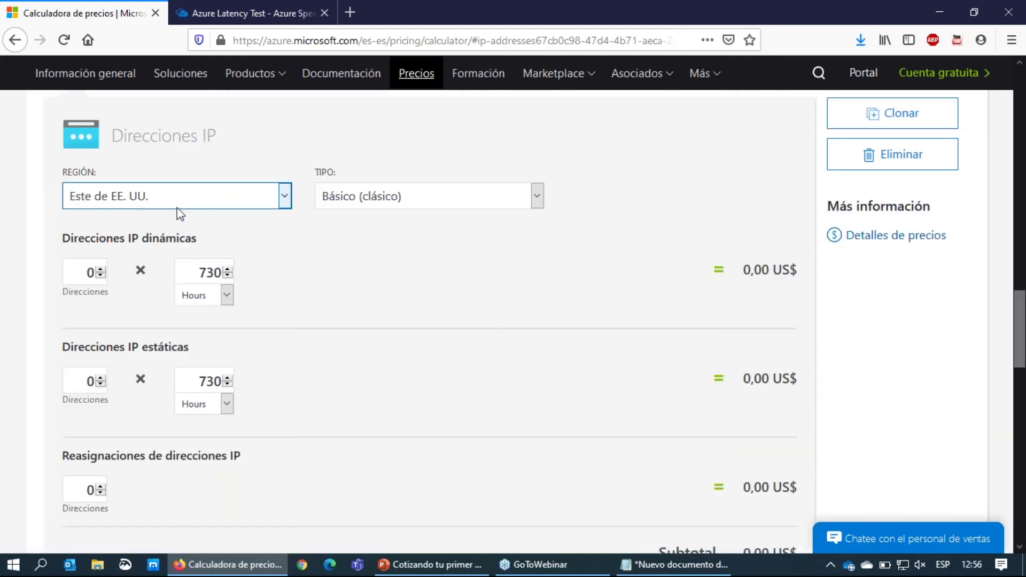
left_click(401, 201)
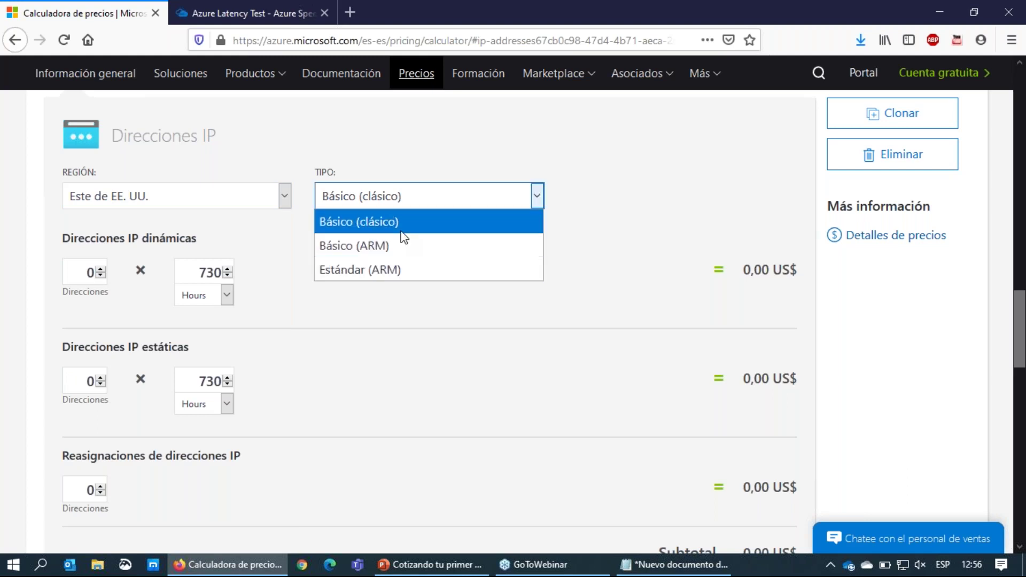
key("ctrl+alt+d")
left_click_drag(385, 221, 360, 222)
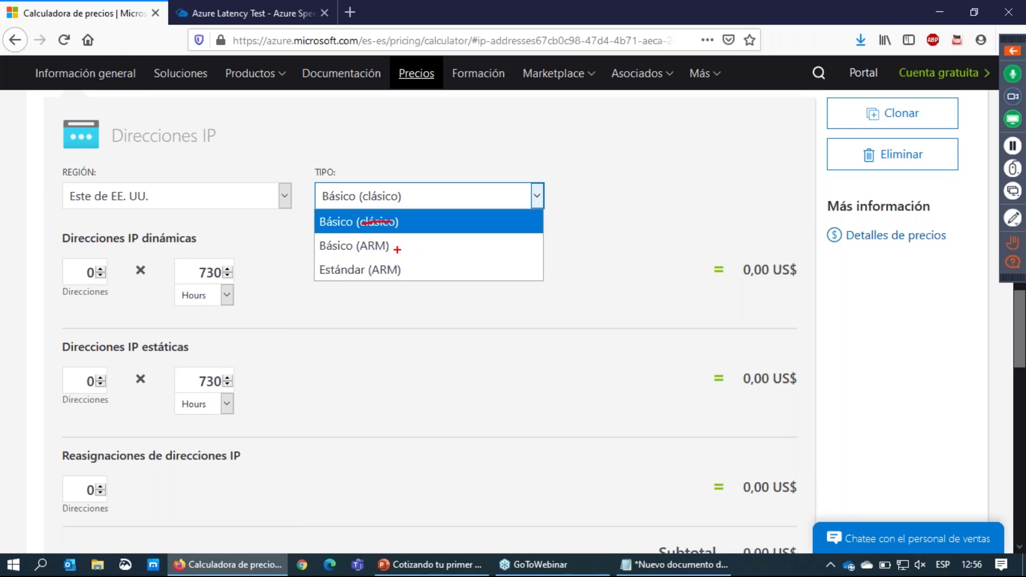
left_click_drag(396, 247, 415, 243)
left_click_drag(338, 282, 377, 279)
key("Escape")
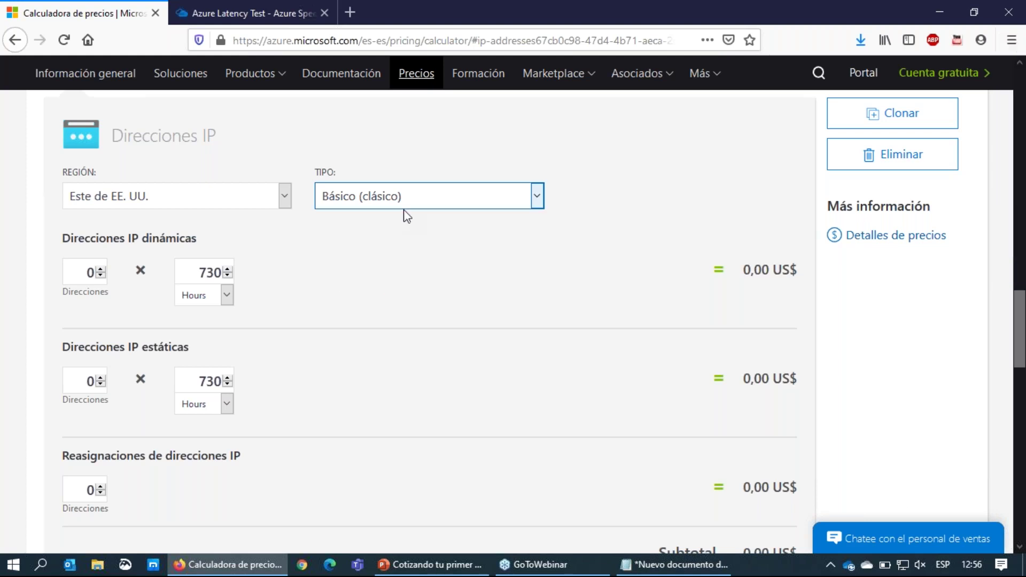
- Set the IP address type to Básico (ARM) and highlight its common pricing note
left_click(390, 199)
left_click(375, 244)
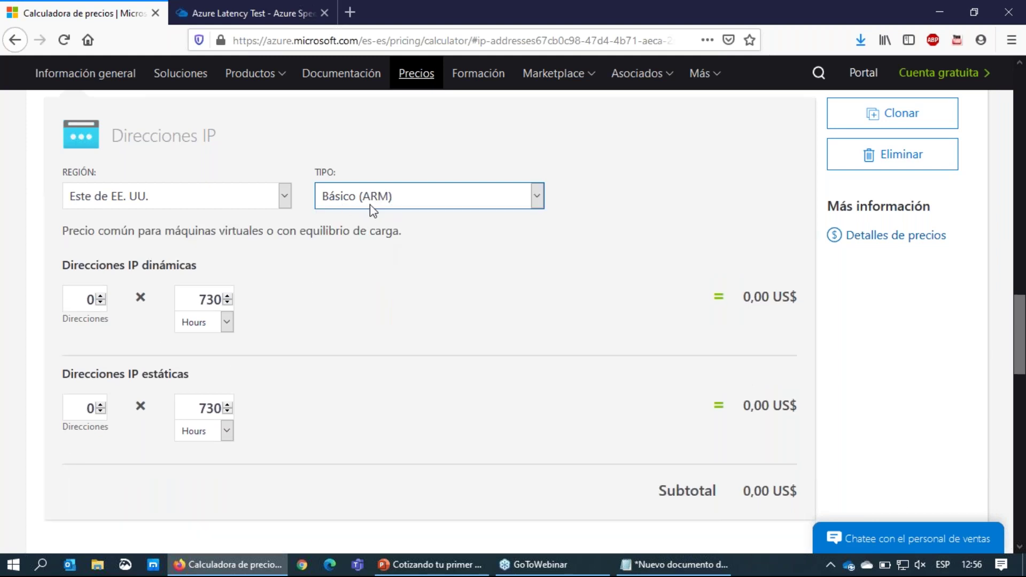
left_click_drag(300, 231, 397, 231)
left_click(435, 266)
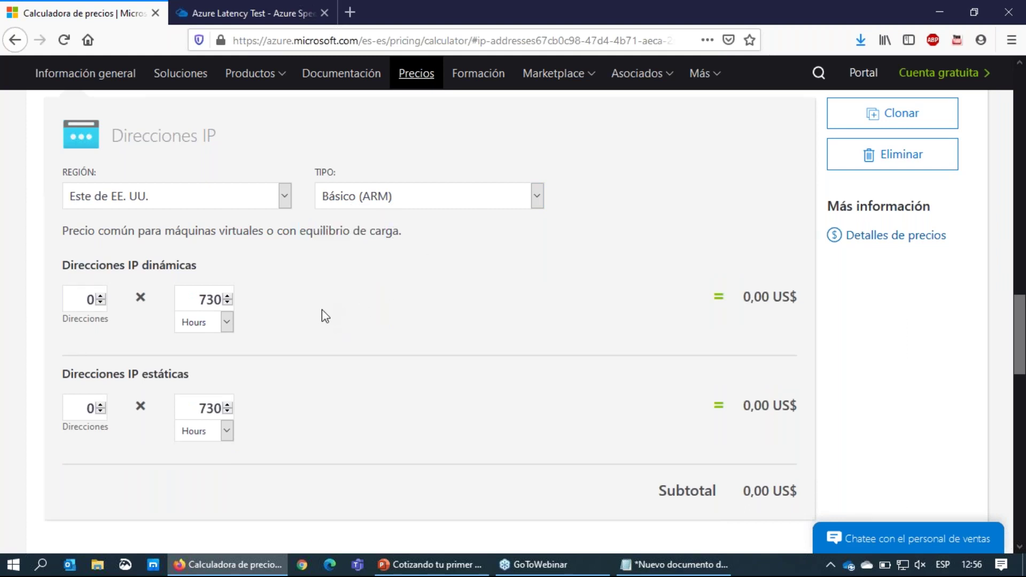
- Highlight the dynamic and static IP headings, and configure 1 static IP address for 744 hours
left_click_drag(113, 272, 187, 267)
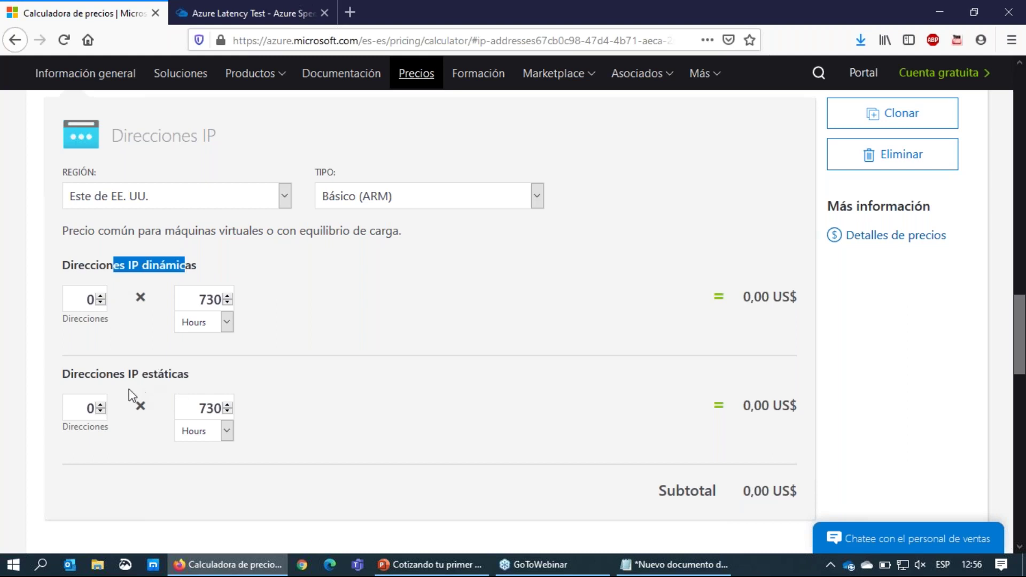
left_click_drag(106, 374, 160, 372)
left_click(156, 372)
double_click(105, 401)
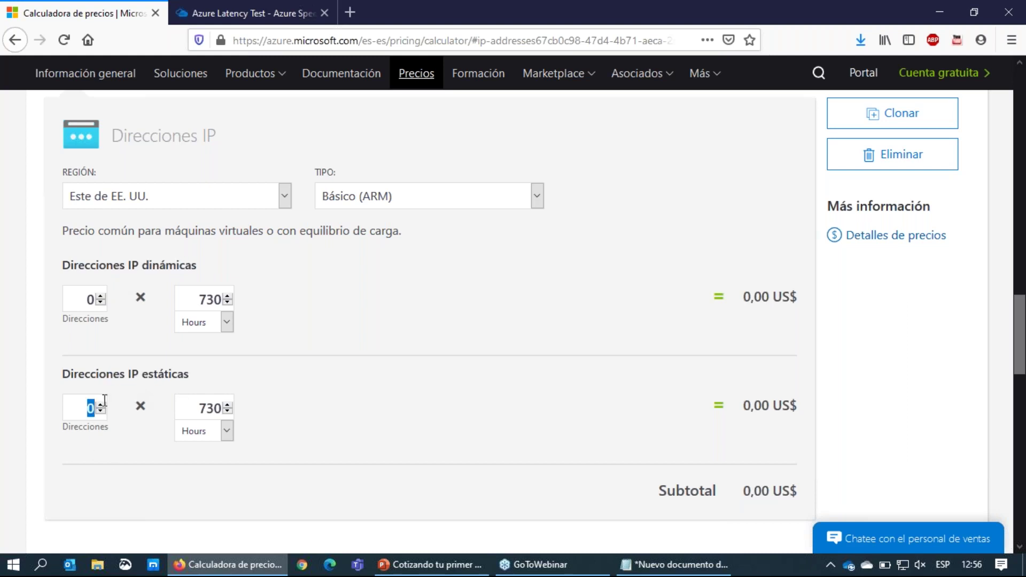
type("1")
double_click(203, 409)
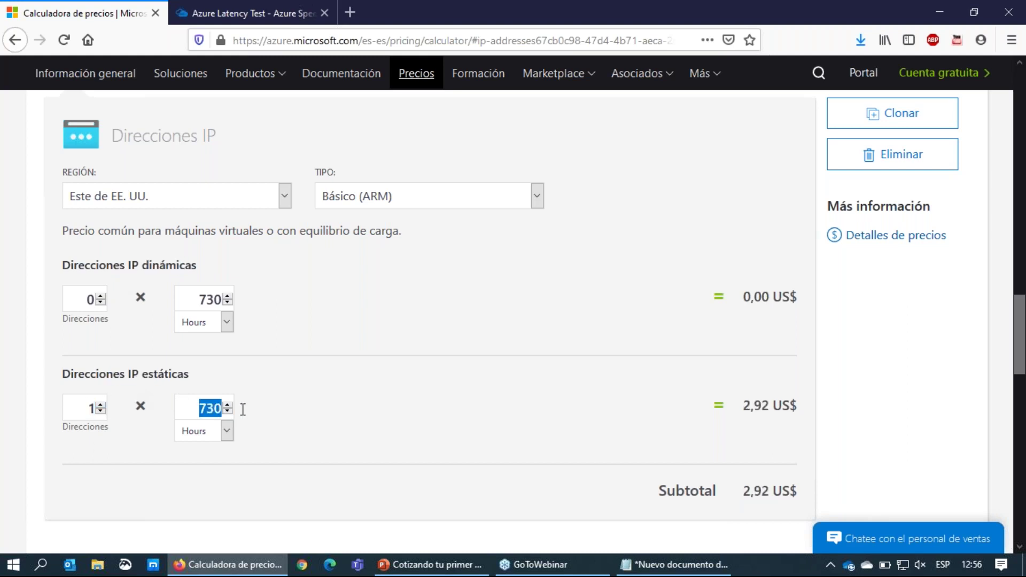
type("744")
- Set the dynamic IP hours to 744, try one address to highlight its cost, and reset the address count to 0
double_click(103, 300)
type("1")
left_click_drag(178, 299, 248, 291)
type("744")
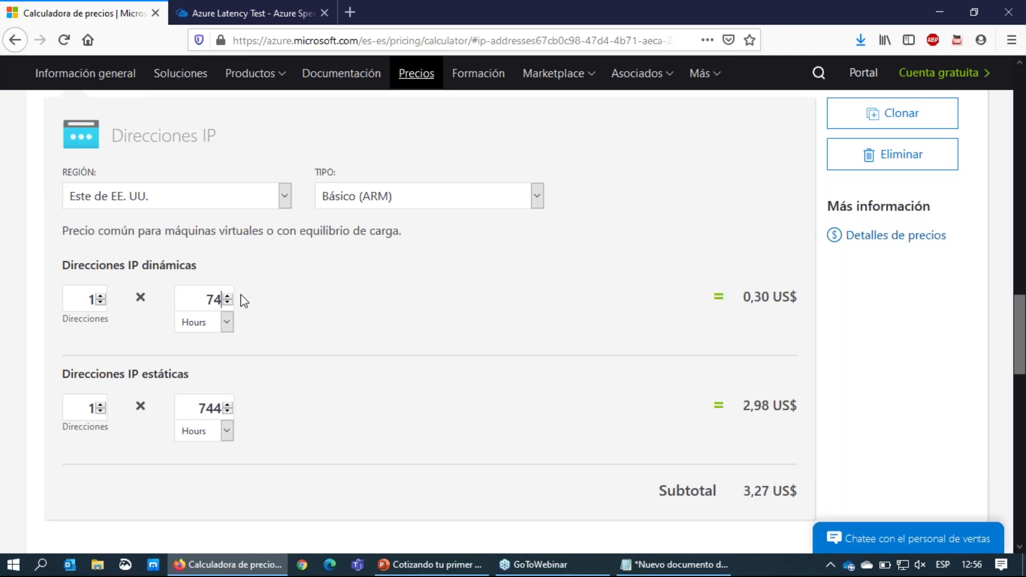
left_click_drag(781, 298, 742, 298)
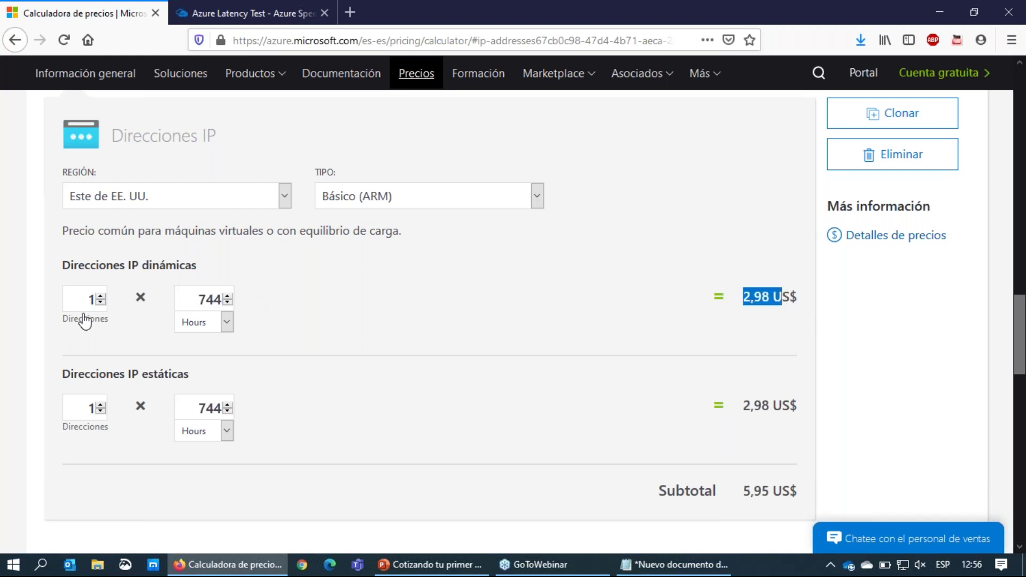
left_click(100, 303)
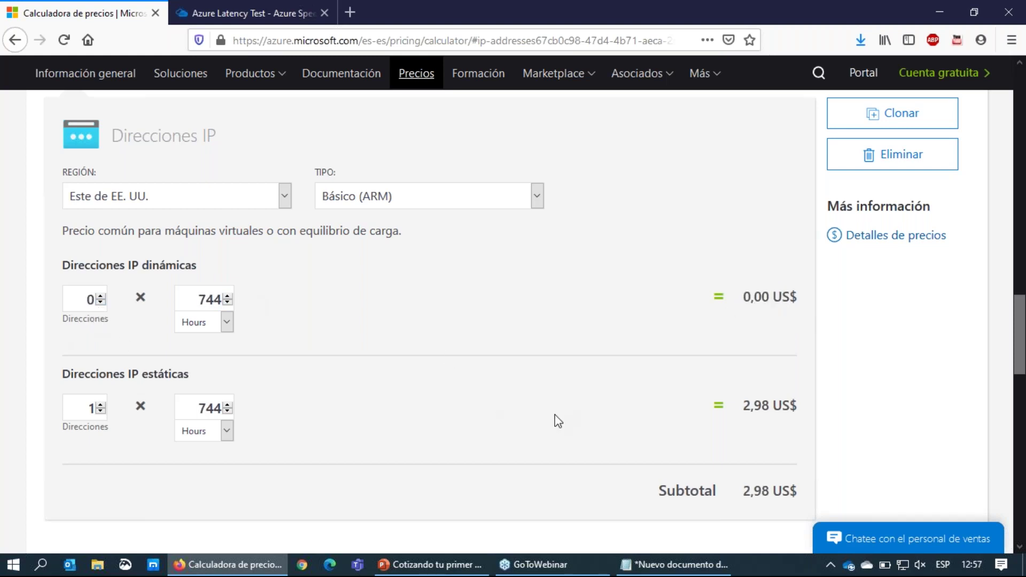
- Add Ancho de banda from the Redes products to the estimate and open its configuration
scroll(558, 420, "down", 2)
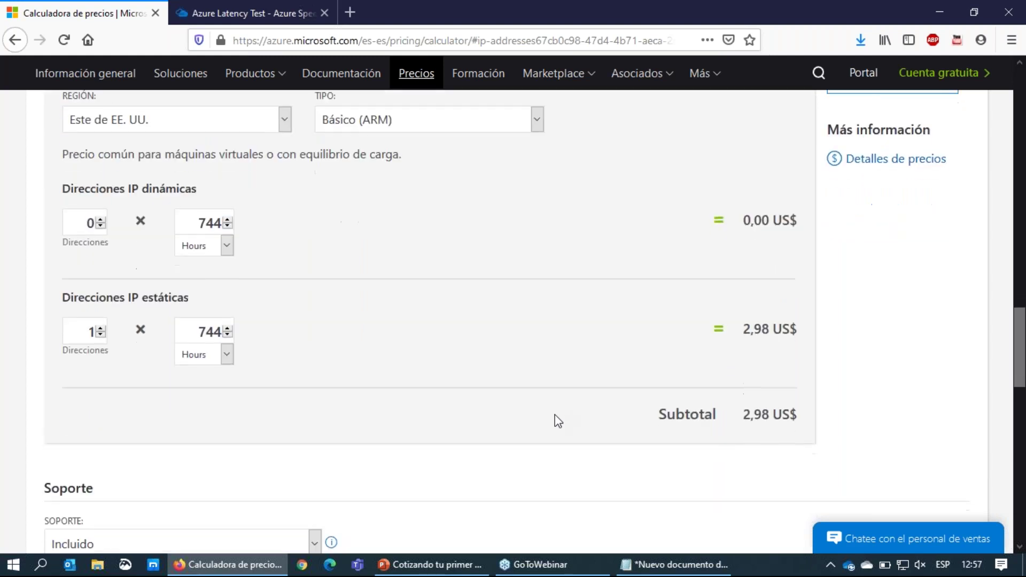
scroll(555, 419, "up", 5)
left_click_drag(1021, 336, 1022, 218)
scroll(703, 355, "up", 1)
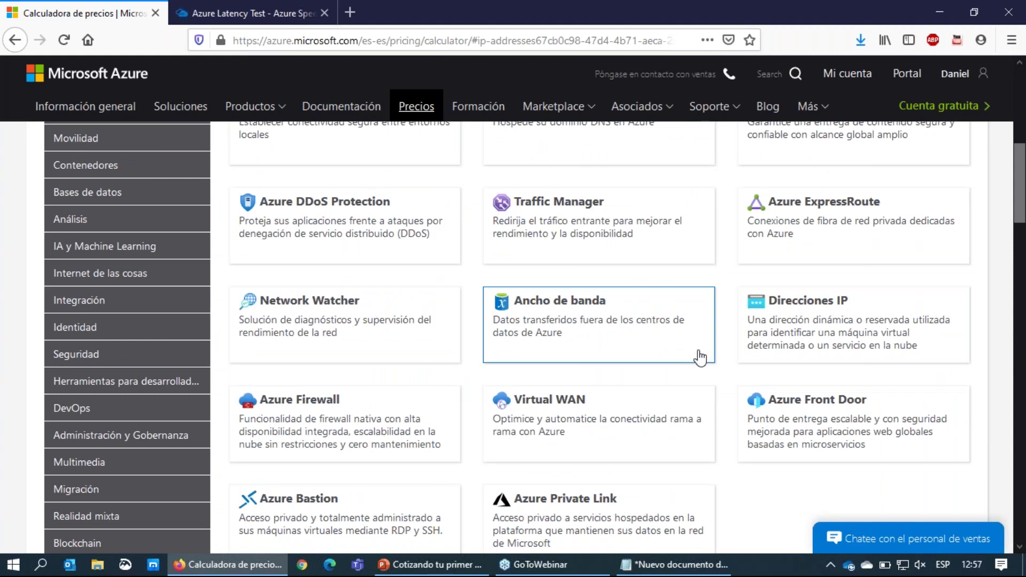
left_click(564, 332)
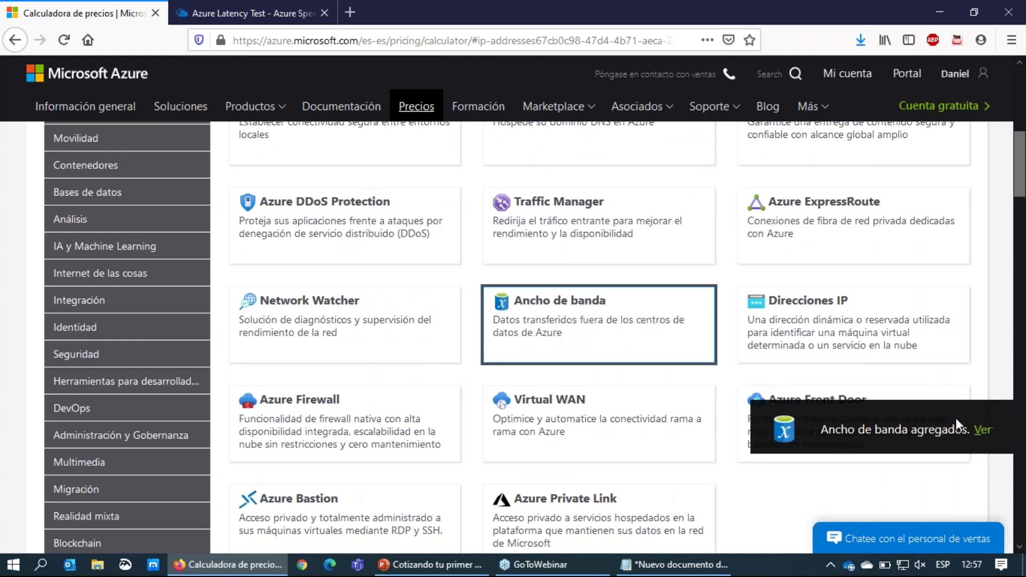
left_click(980, 430)
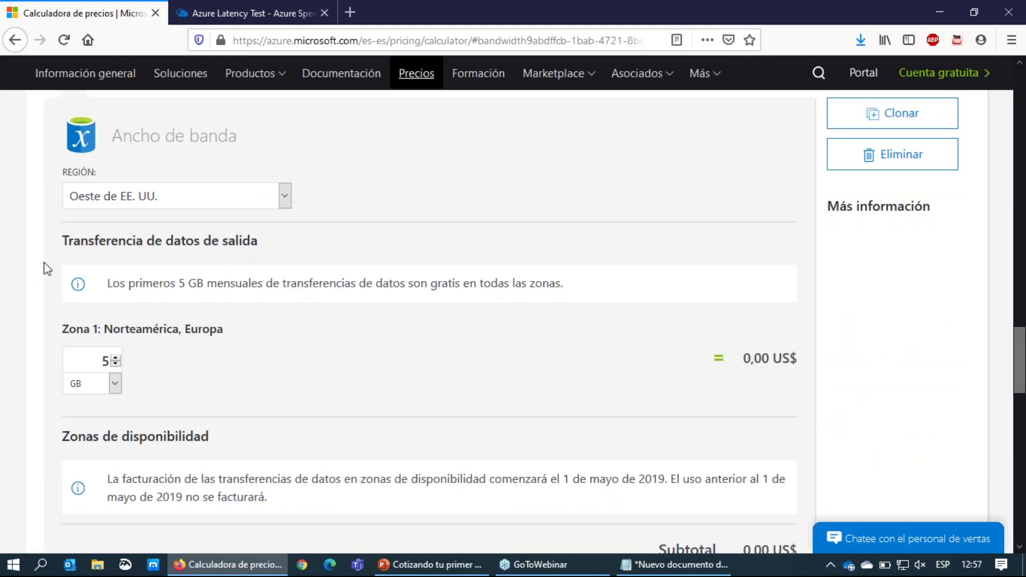
- Draw a crossed-out upward arrow and a checked downward arrow beside the data transfer section, and clear the annotations
left_click_drag(40, 221, 26, 314)
left_click_drag(48, 257, 26, 229)
mouse_move(7, 274)
left_mouse_down()
mouse_move(24, 255)
mouse_move(29, 279)
left_mouse_up()
mouse_move(33, 348)
left_mouse_down()
mouse_move(27, 449)
mouse_move(19, 434)
left_mouse_up()
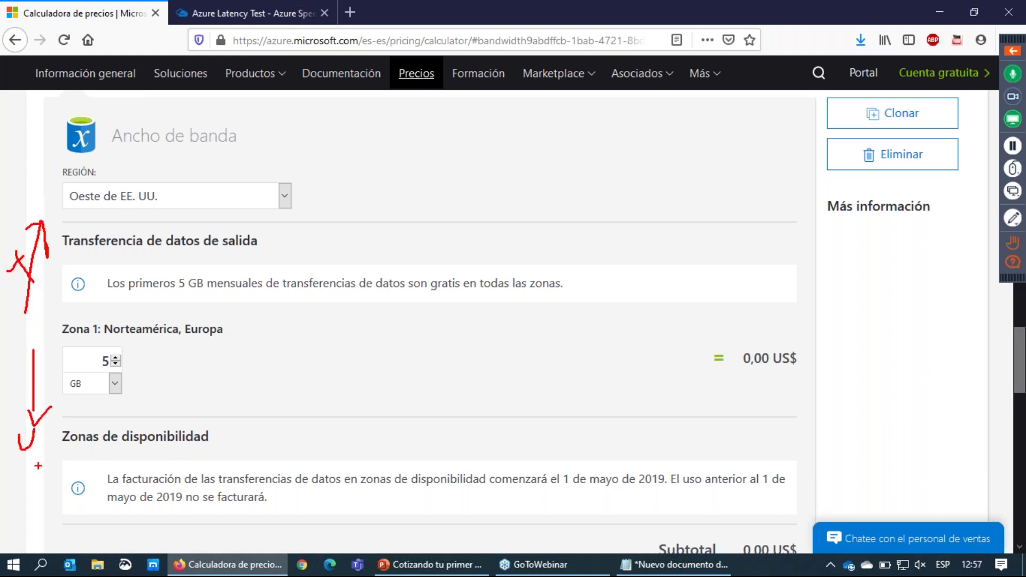
key("Escape")
- Set the bandwidth region to Este de EE. UU. and highlight the note about free monthly data transfers
left_click(130, 199)
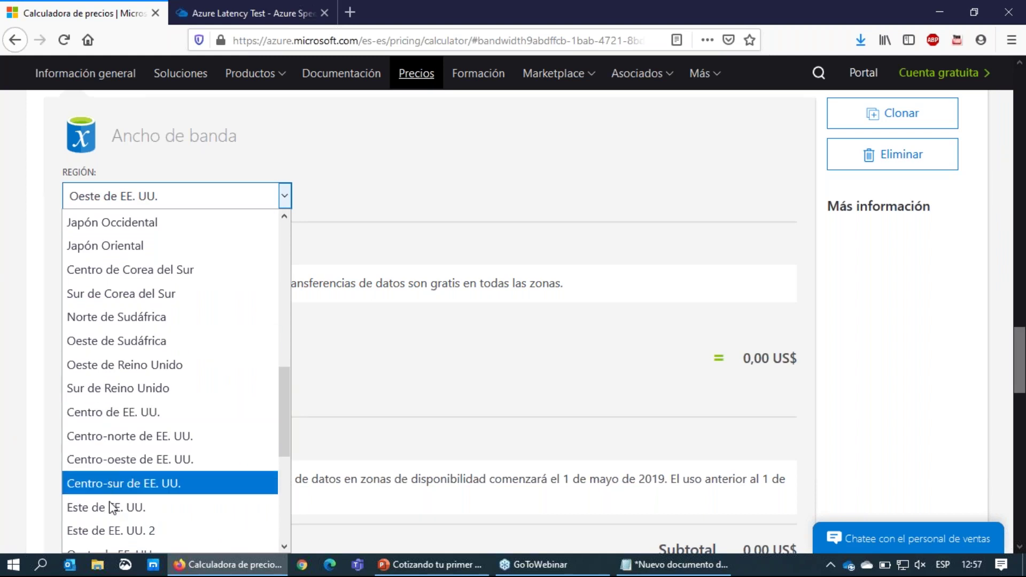
left_click(86, 506)
double_click(96, 360)
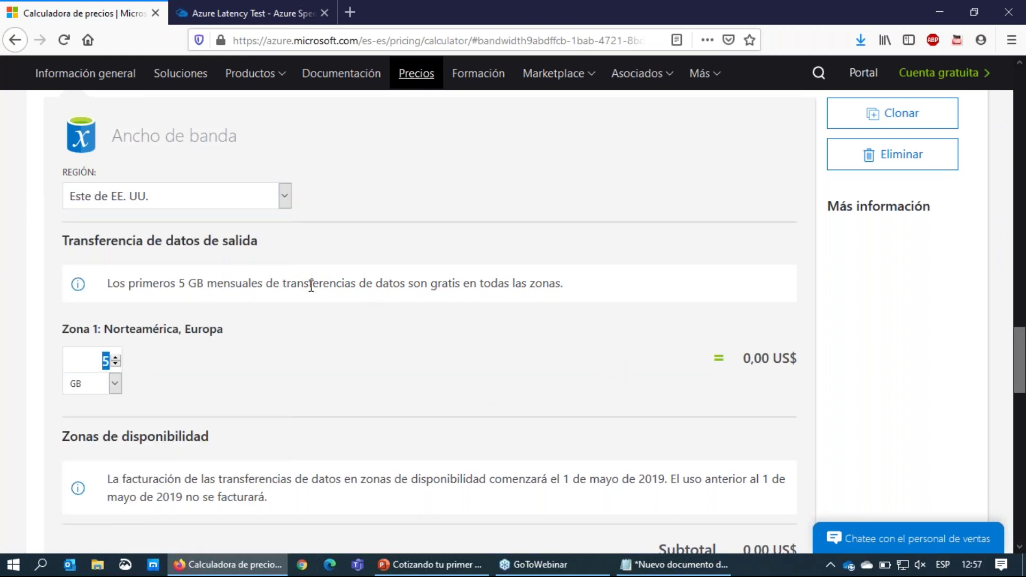
left_click_drag(303, 284, 428, 284)
- Try raising the Zona 1 outbound transfer above 5 GB one gigabyte at a time and highlight its cost
left_click(115, 357)
left_click_drag(750, 358, 781, 358)
left_click(115, 358)
left_click(115, 358)
left_click(116, 358)
left_click(115, 358)
left_click(115, 357)
- Try 50 GB of outbound transfer for Zona 1, and set the amount to 100 GB
left_click_drag(88, 363, 129, 361)
type("50")
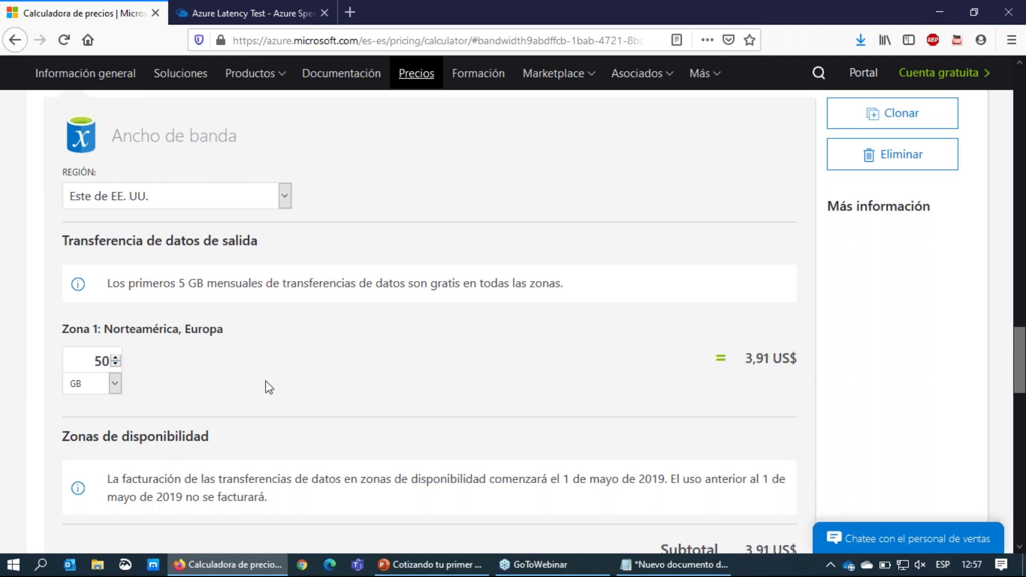
left_click(95, 358)
double_click(123, 354)
type("100")
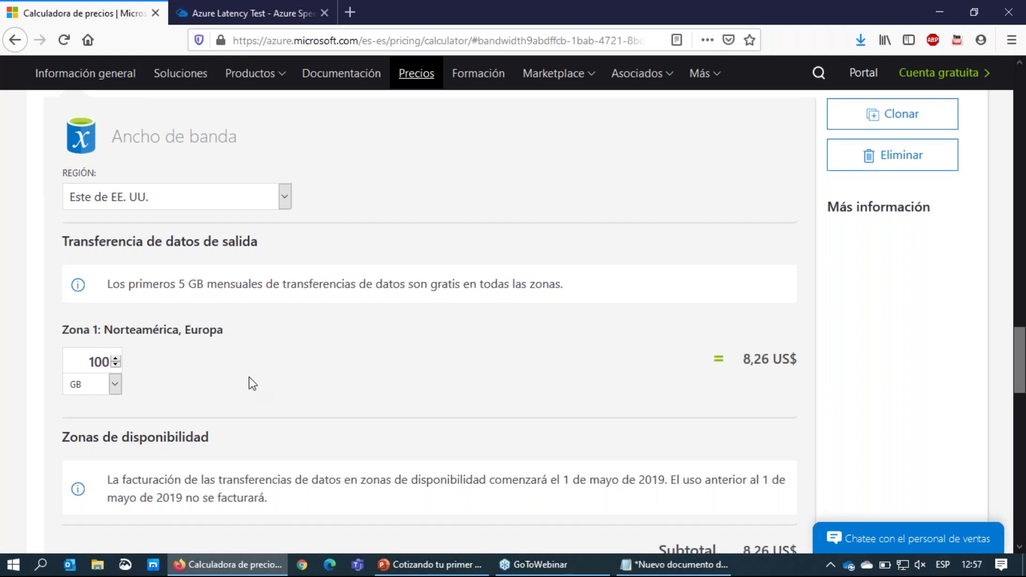
- Collapse the Ancho de banda and Direcciones IP details and review the estimate's product list and total
scroll(249, 382, "up", 7)
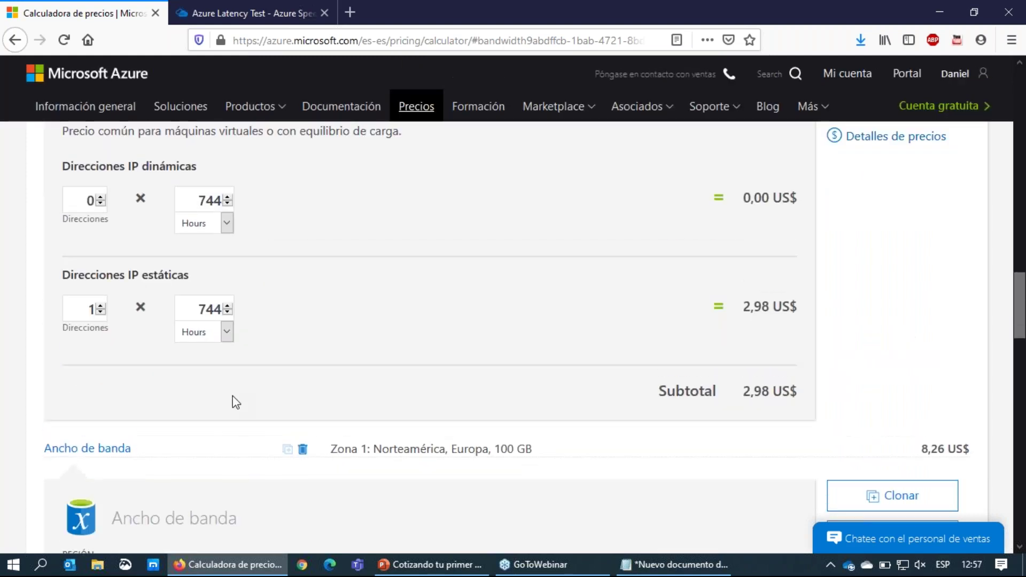
left_click(98, 450)
scroll(184, 415, "up", 5)
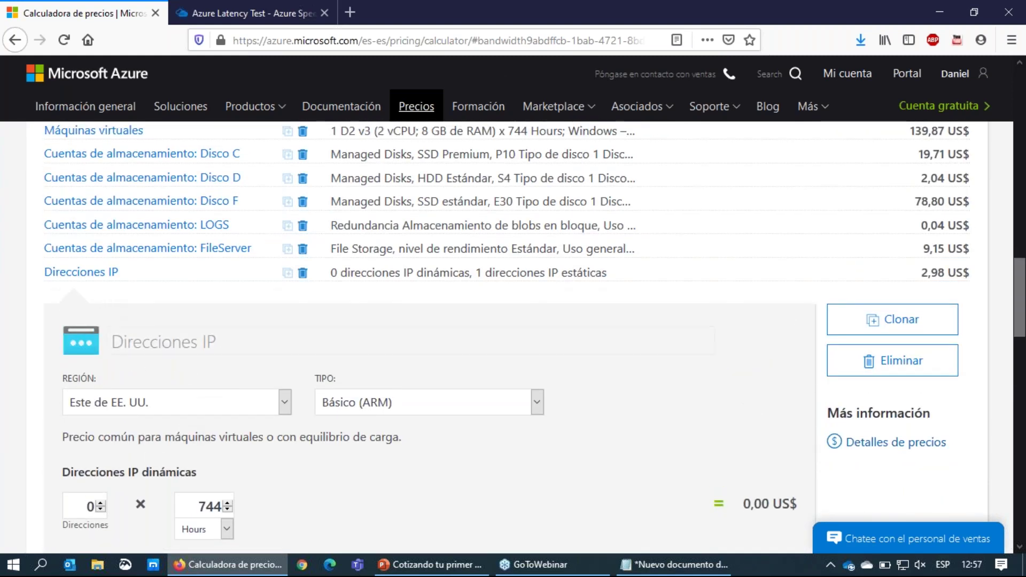
left_click(81, 273)
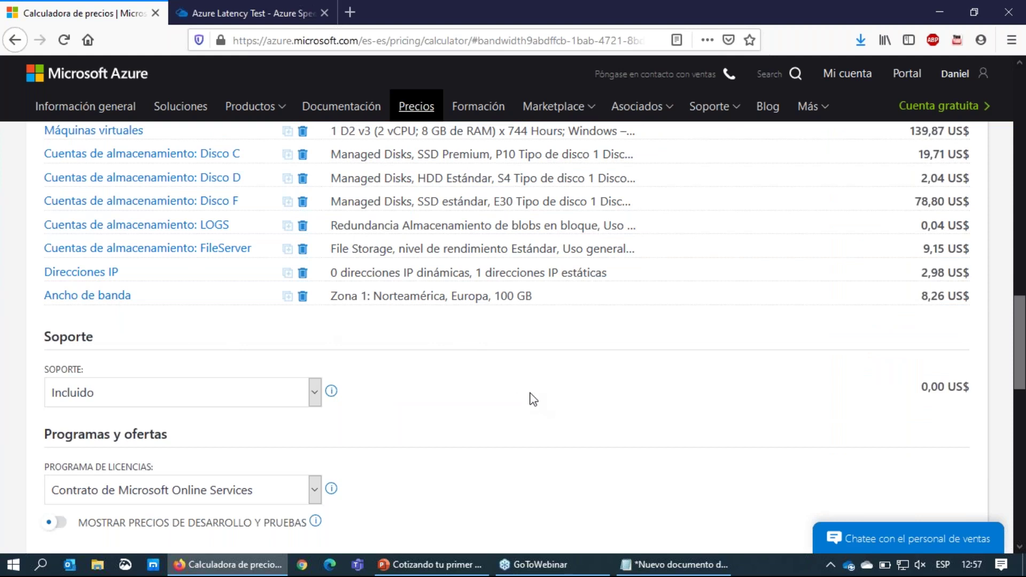
scroll(529, 400, "up", 3)
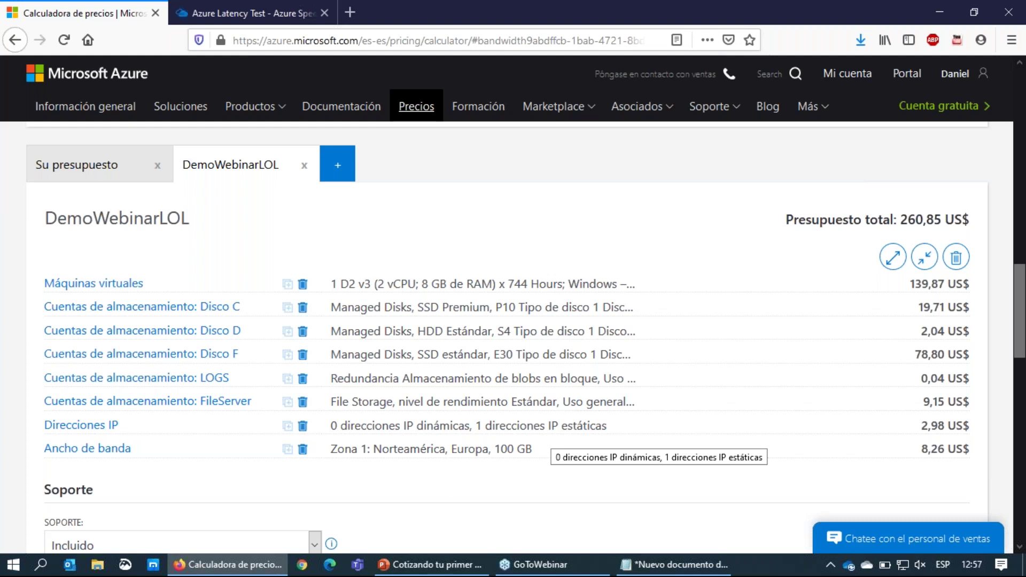
- Search the products for vpn, add VPN Gateway to the estimate, and open its configuration
scroll(254, 282, "up", 15)
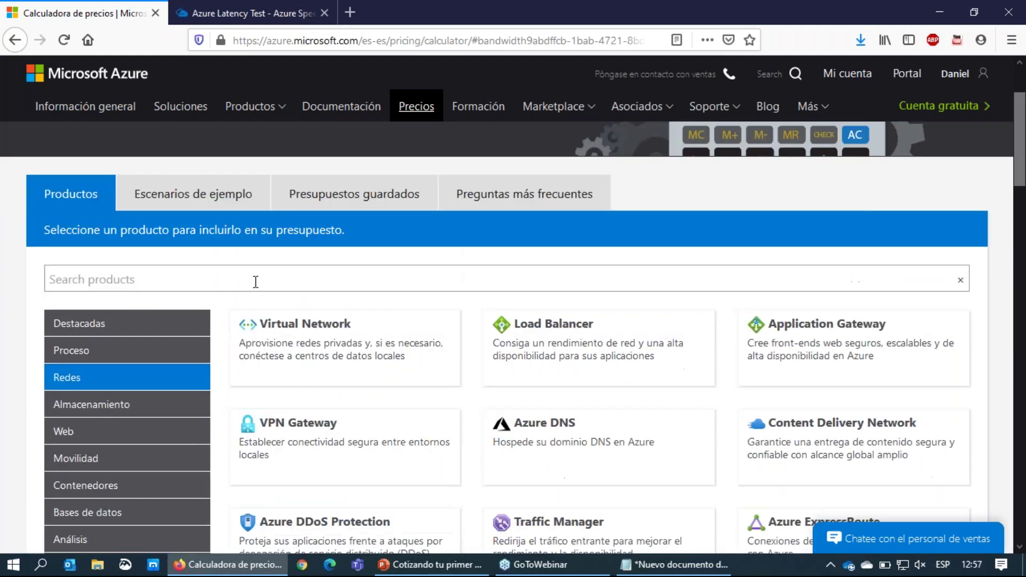
type("vpn")
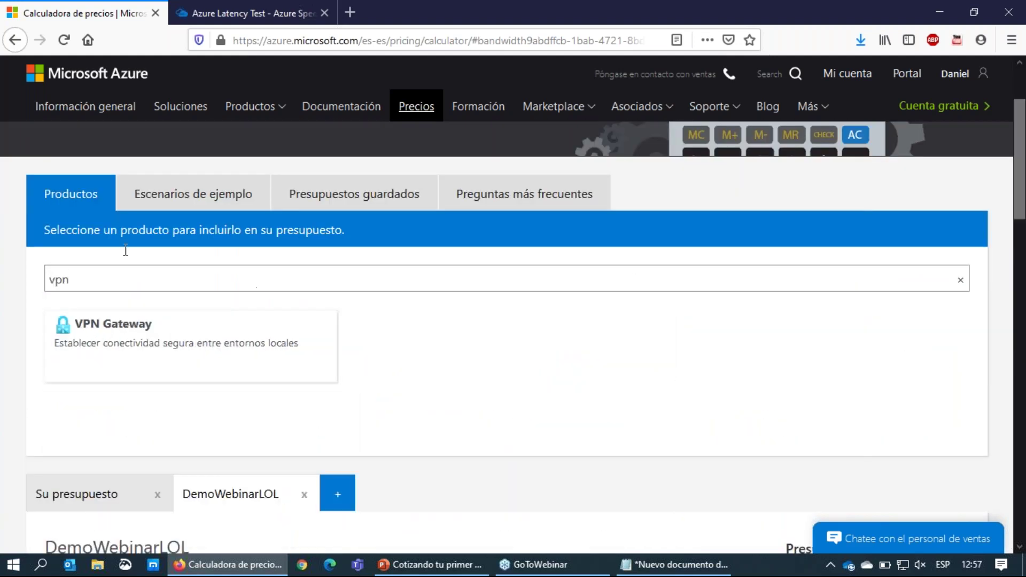
left_click(127, 353)
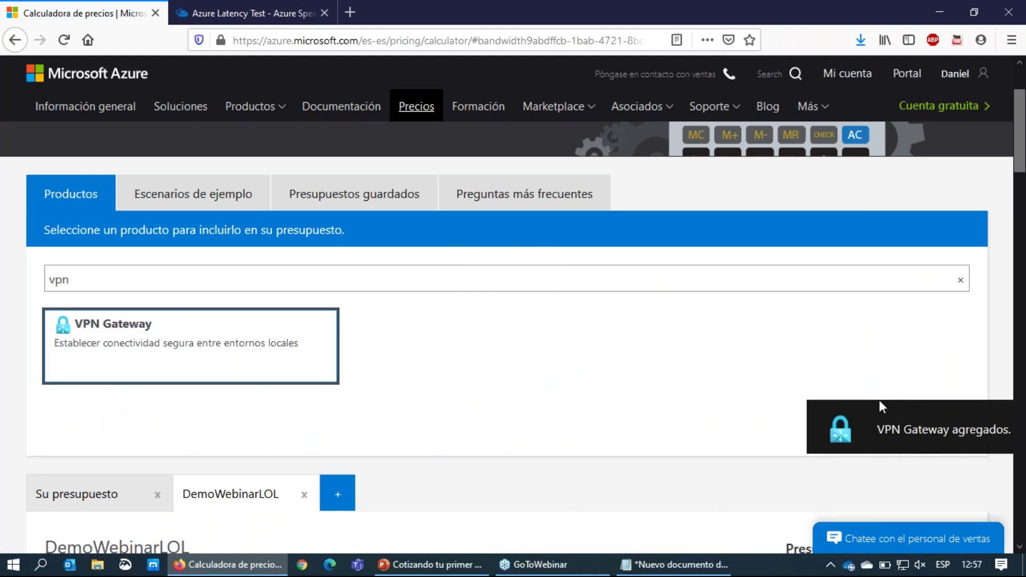
left_click(962, 429)
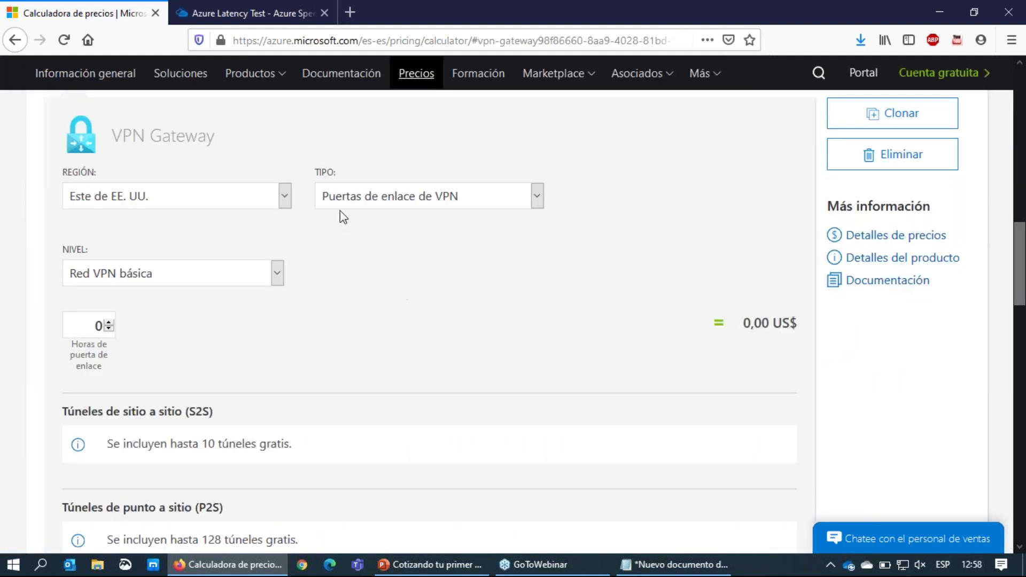
- Examine the available VPN Gateway tiers, keeping Red VPN básica selected
left_click(133, 278)
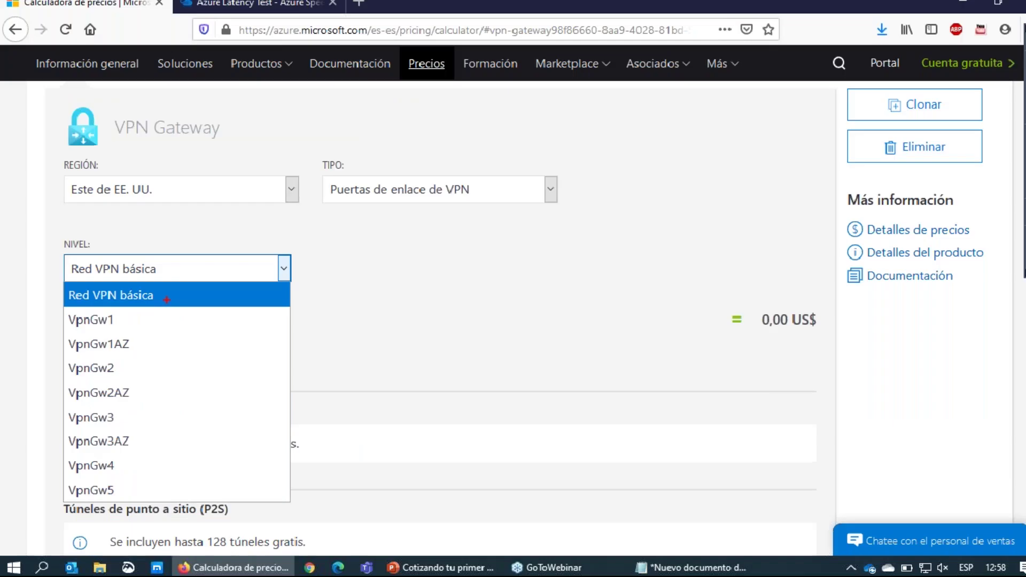
left_click(224, 133)
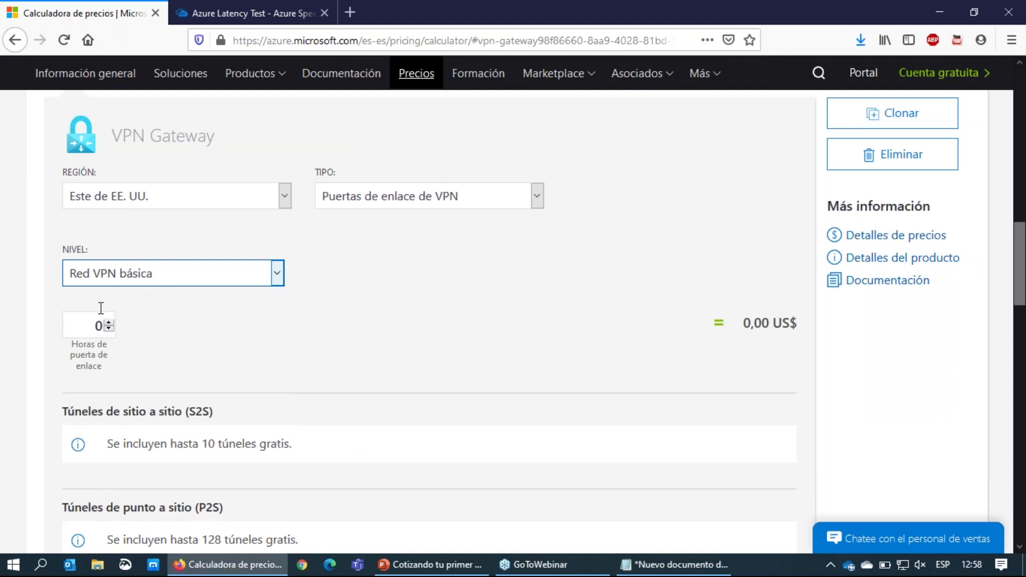
left_click(125, 278)
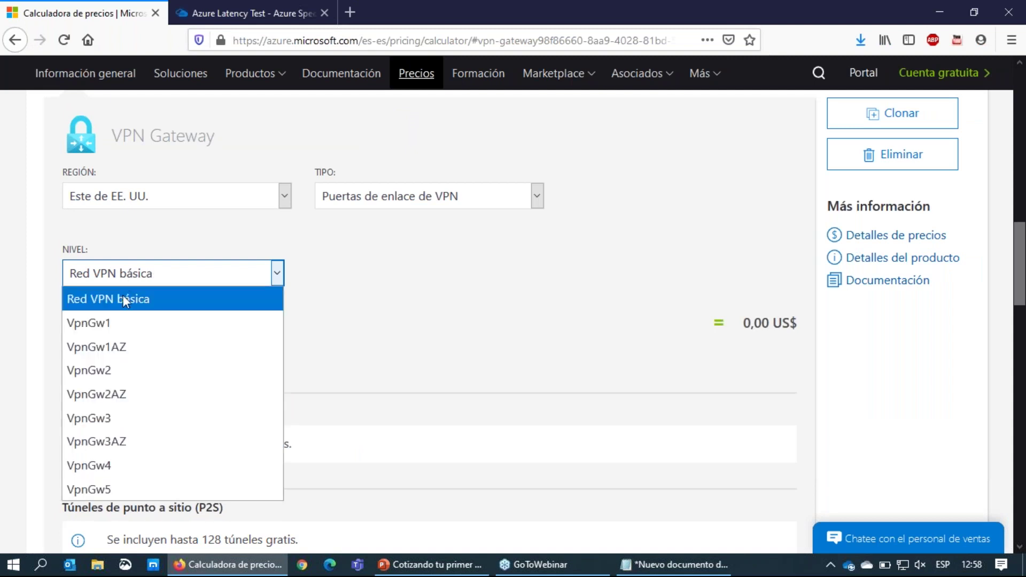
left_click(116, 414)
- Set the VPN Gateway's gateway hours to 744 and highlight the resulting cost
double_click(83, 323)
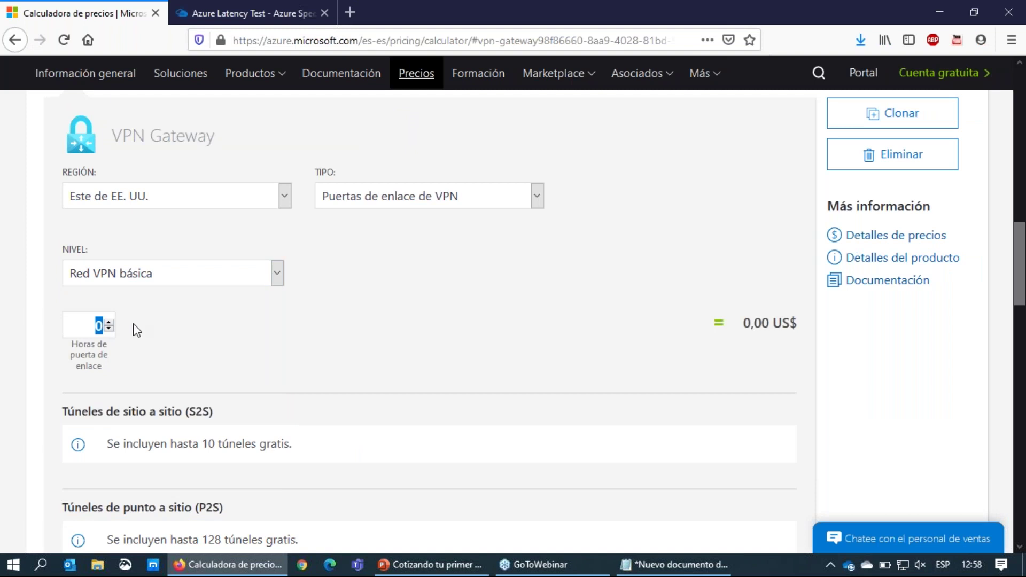
type("744")
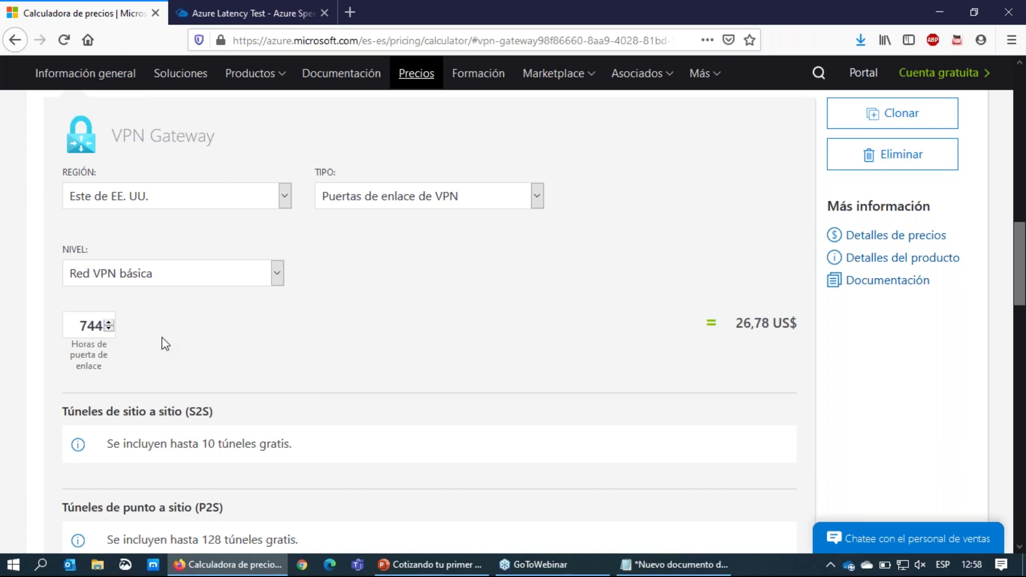
double_click(86, 325)
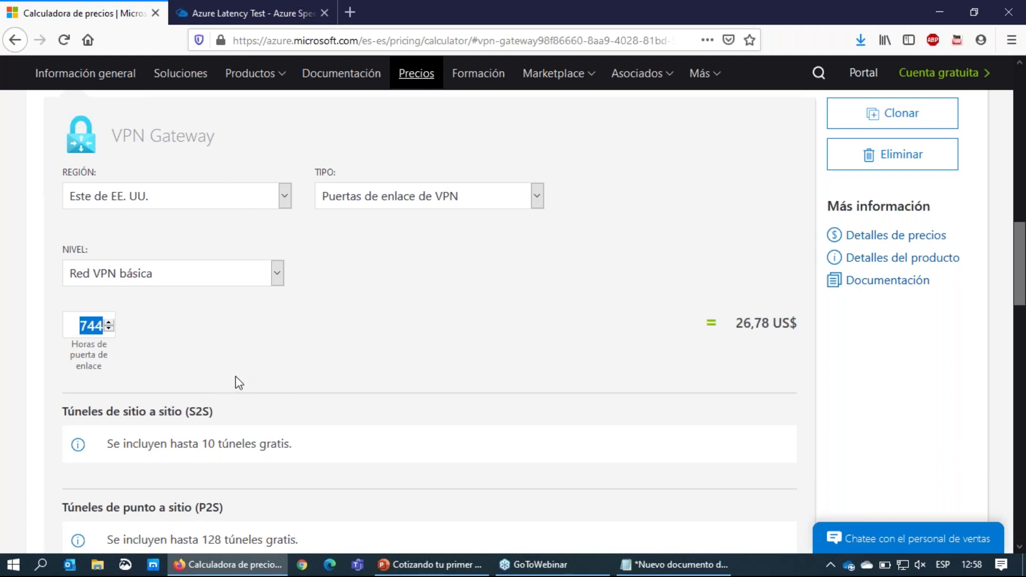
left_click(351, 383)
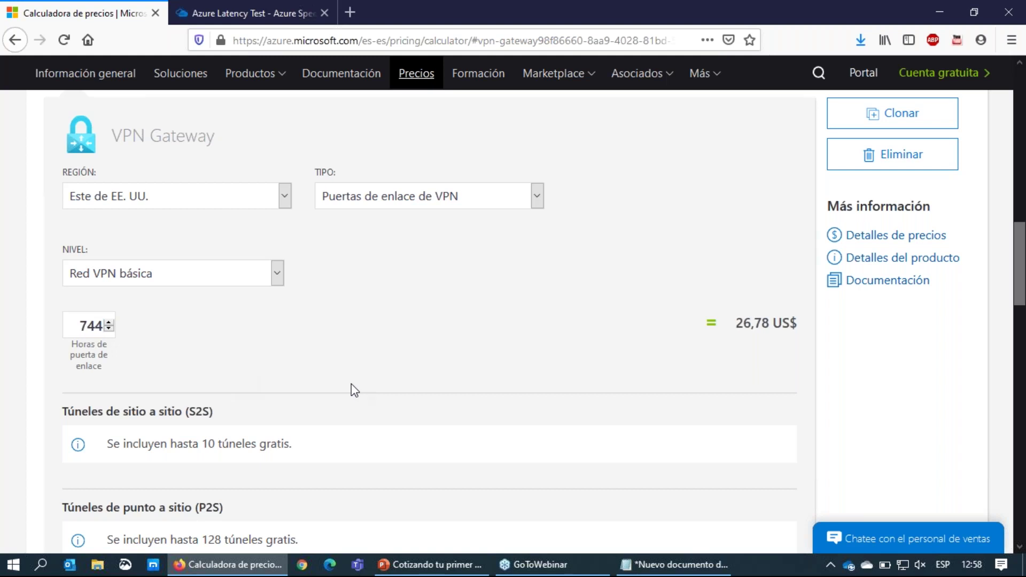
double_click(746, 325)
left_click(685, 387)
- Set the VPN gateway type for outbound transfers between virtual networks to VPN
scroll(675, 428, "down", 6)
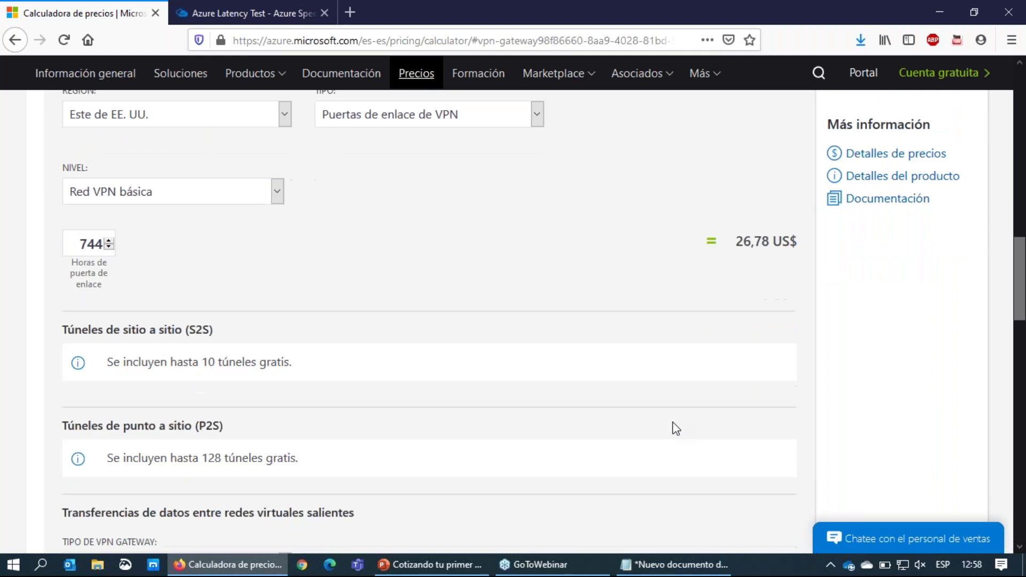
left_click(239, 346)
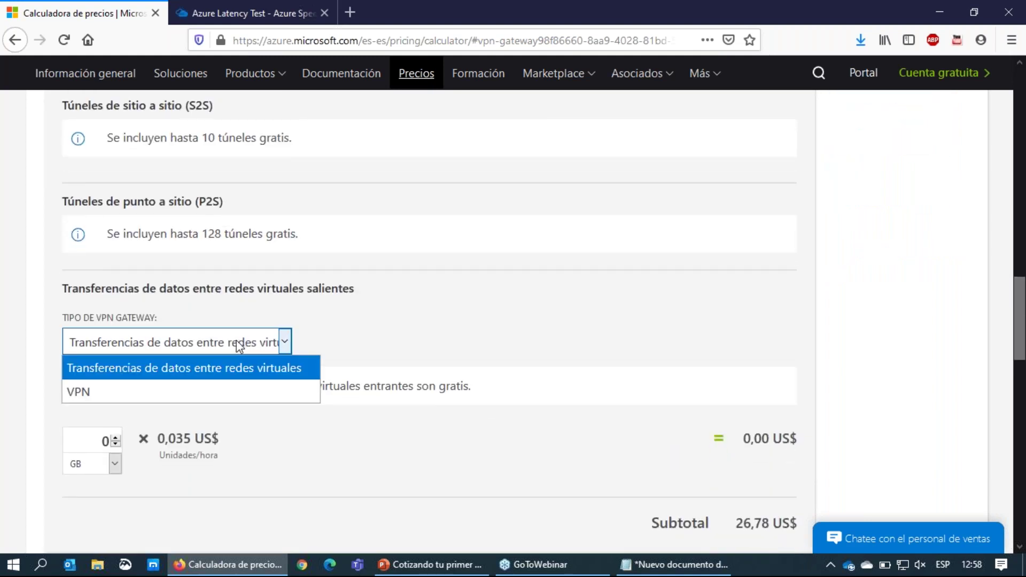
left_click(103, 389)
left_click_drag(107, 286, 166, 289)
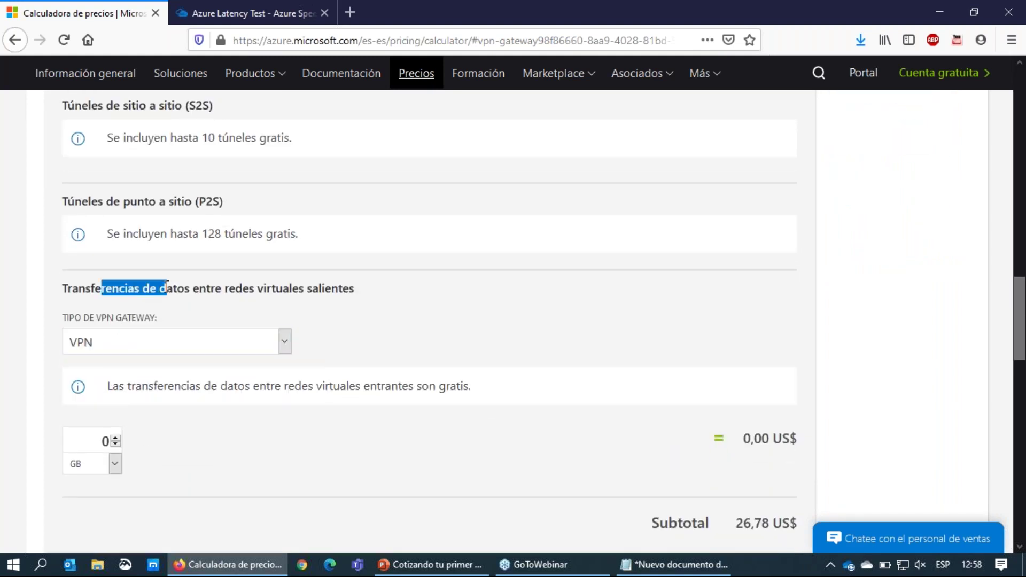
double_click(105, 441)
scroll(411, 474, "down", 2)
left_click(421, 412)
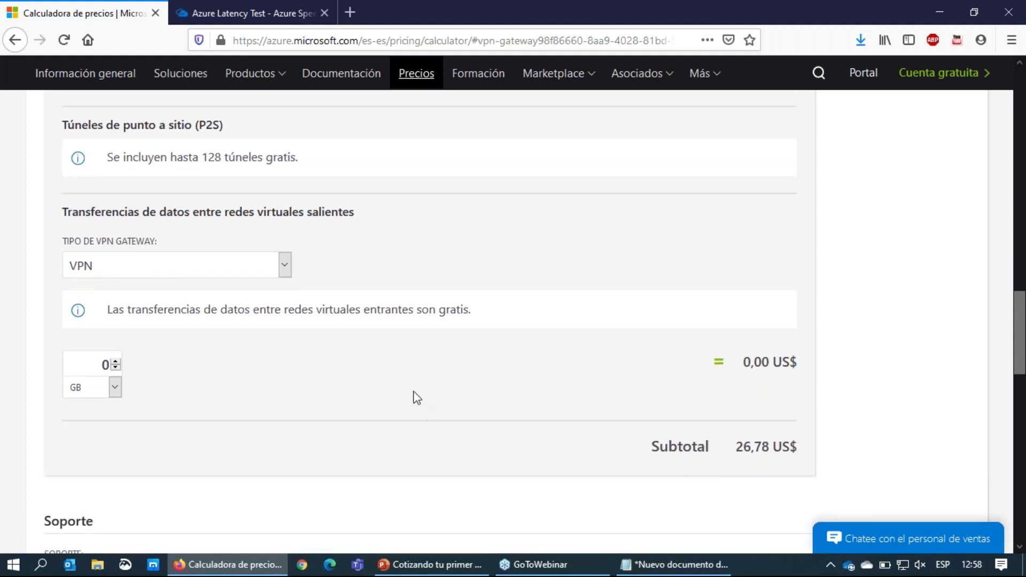
- Try 5 GB for the VPN Gateway's outbound transfer, adjust the amount slightly, and highlight its cost
double_click(105, 364)
type("5")
double_click(754, 363)
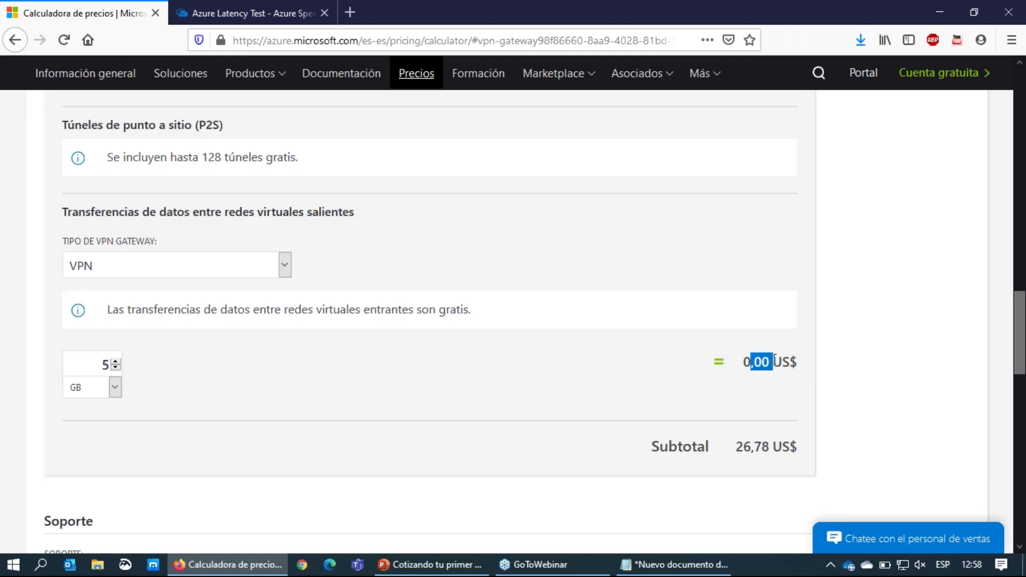
left_click(115, 363)
left_click_drag(750, 364, 769, 369)
left_click(668, 396)
- Set the VPN Gateway's outbound transfer to 100 GB and collapse all product details in the estimate
double_click(105, 365)
type("100")
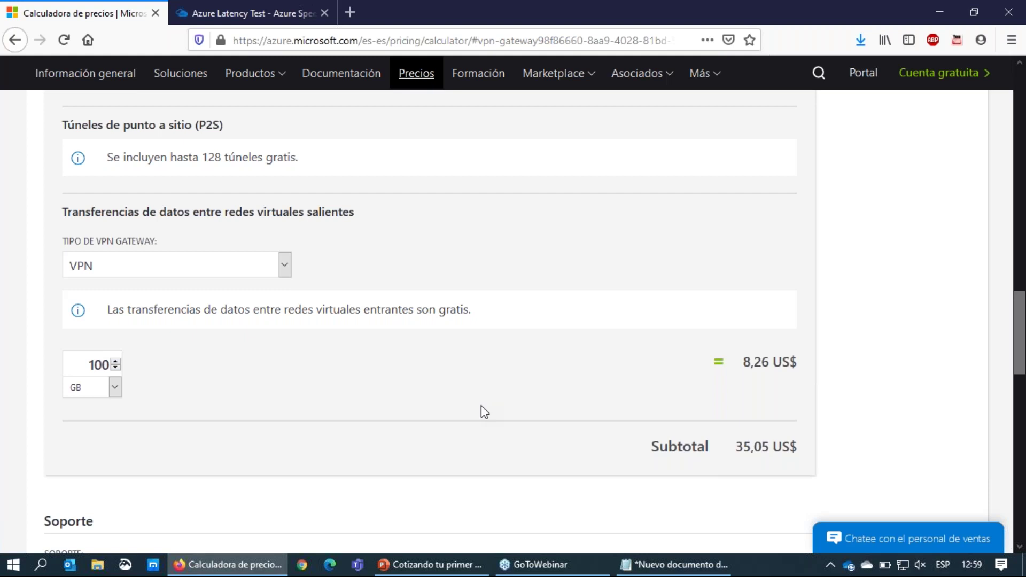
scroll(546, 436, "up", 8)
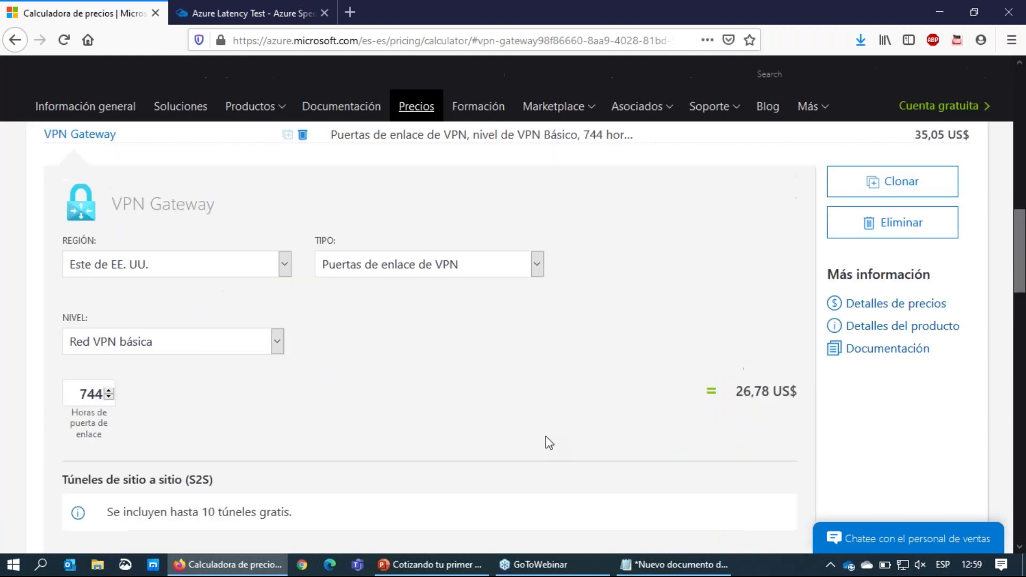
scroll(546, 435, "up", 5)
left_click(924, 242)
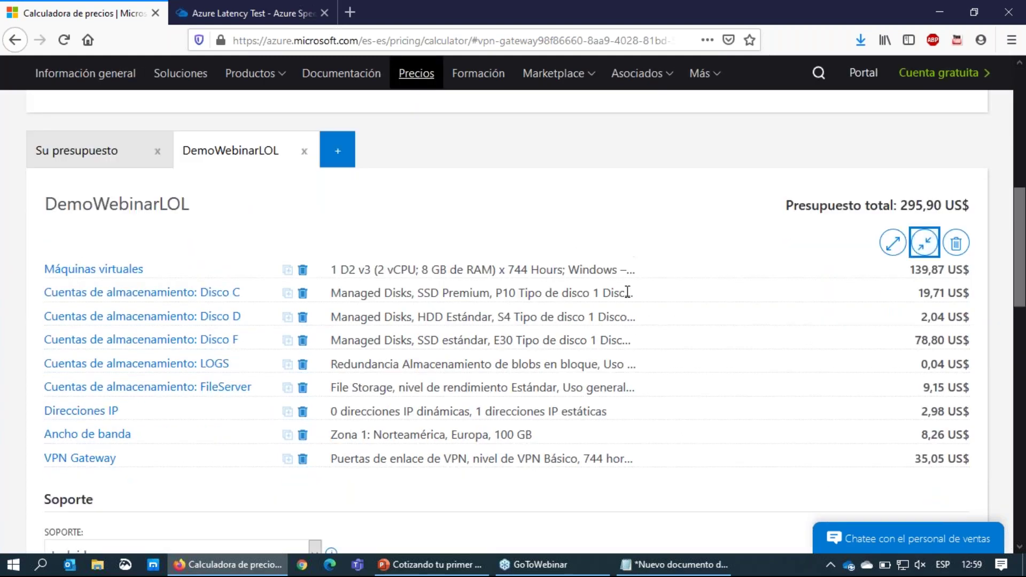
- Highlight the estimated monthly cost and save the DemoWebinarLOL estimate
scroll(628, 292, "down", 5)
left_click_drag(881, 459, 913, 460)
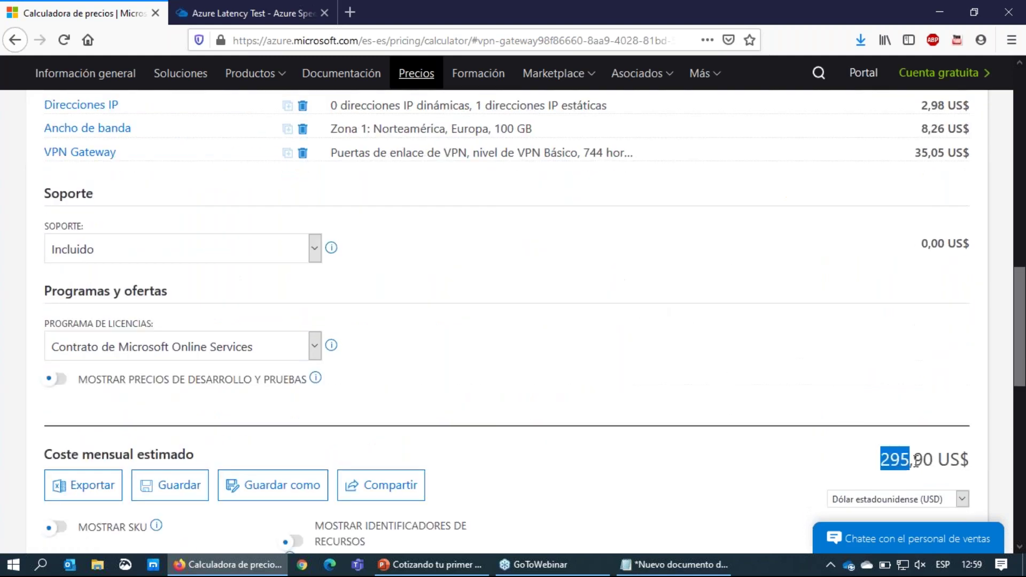
left_click(166, 486)
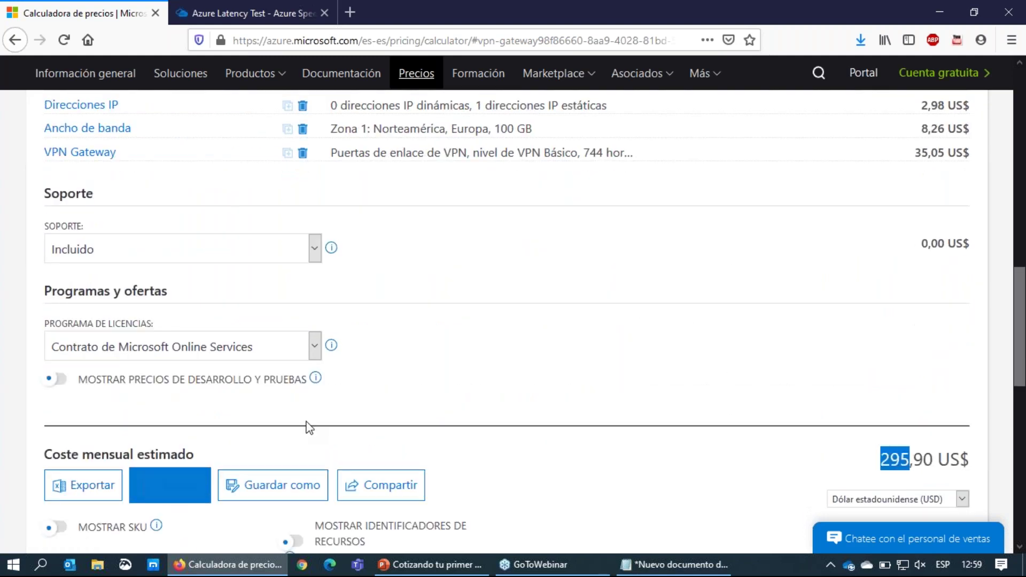
left_click(653, 380)
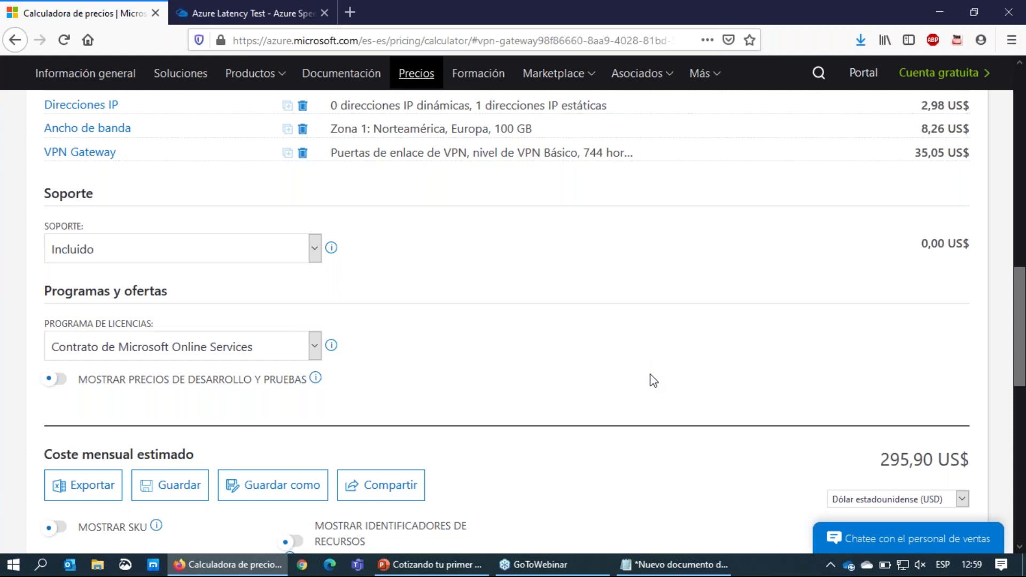
- Review the estimate's product list and highlight the full estimated monthly cost
scroll(652, 381, "up", 4)
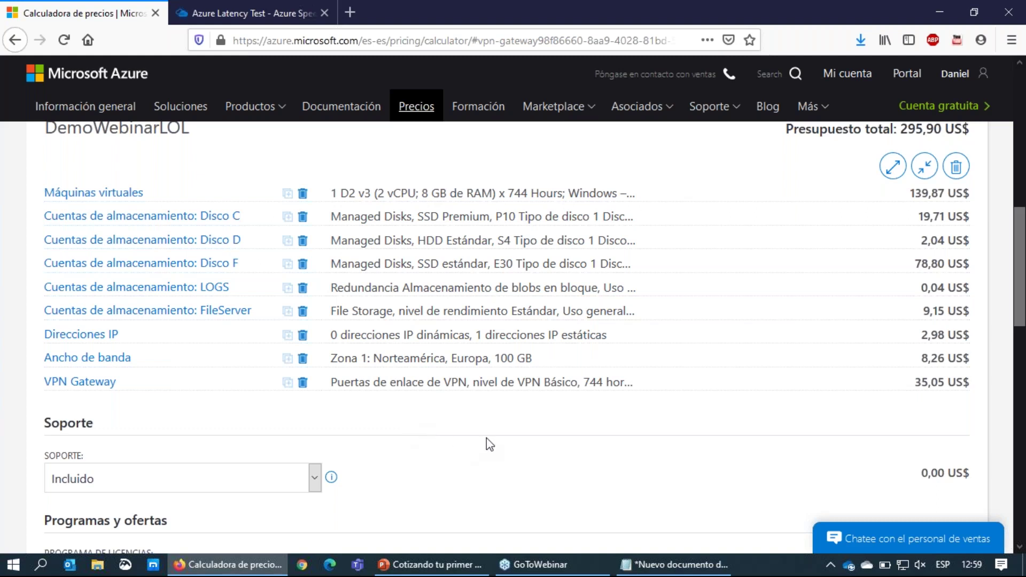
scroll(619, 447, "down", 4)
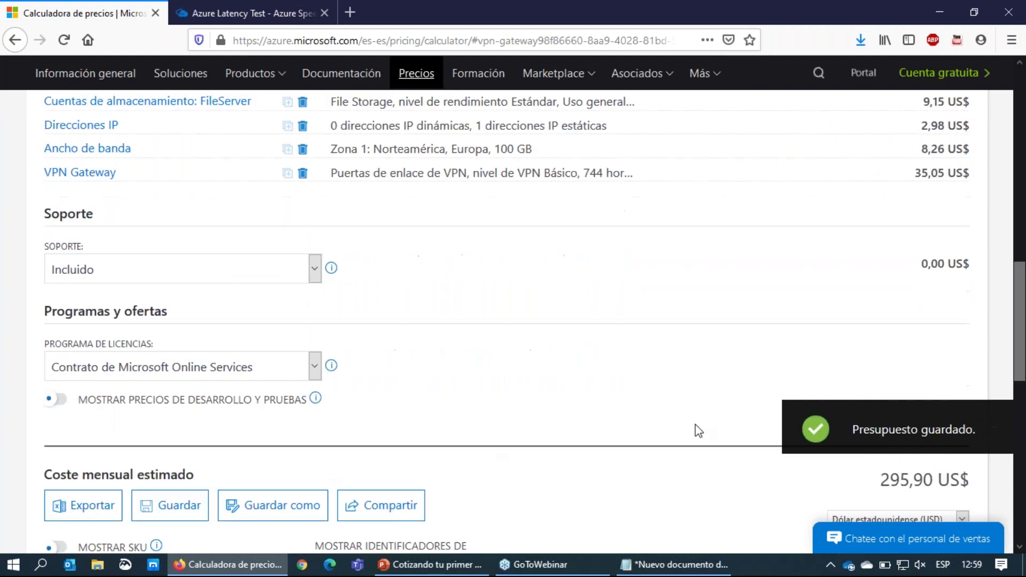
left_click_drag(879, 462, 970, 459)
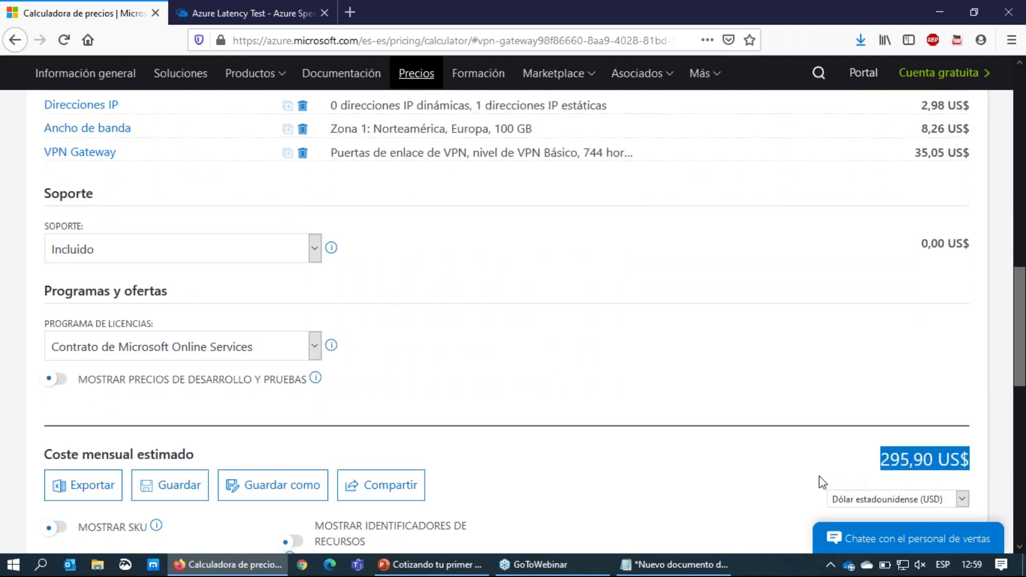
left_click(816, 475)
left_click_drag(879, 459, 971, 459)
left_click(969, 460)
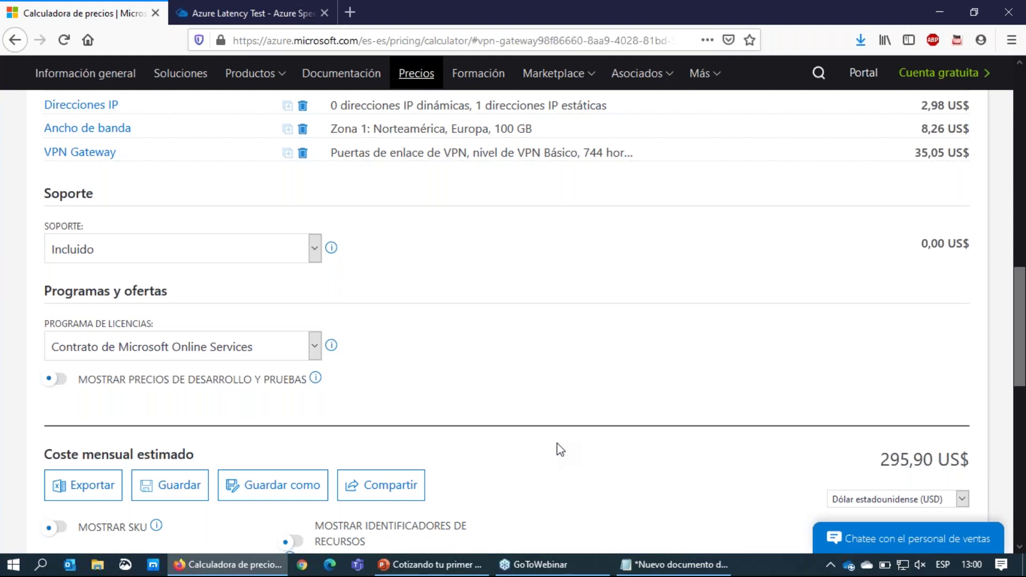
- Switch to PowerPoint and review the VPN, VM, file server, logs and disk requirements on the Arquitectura básica de una VM slide
scroll(557, 444, "up", 4)
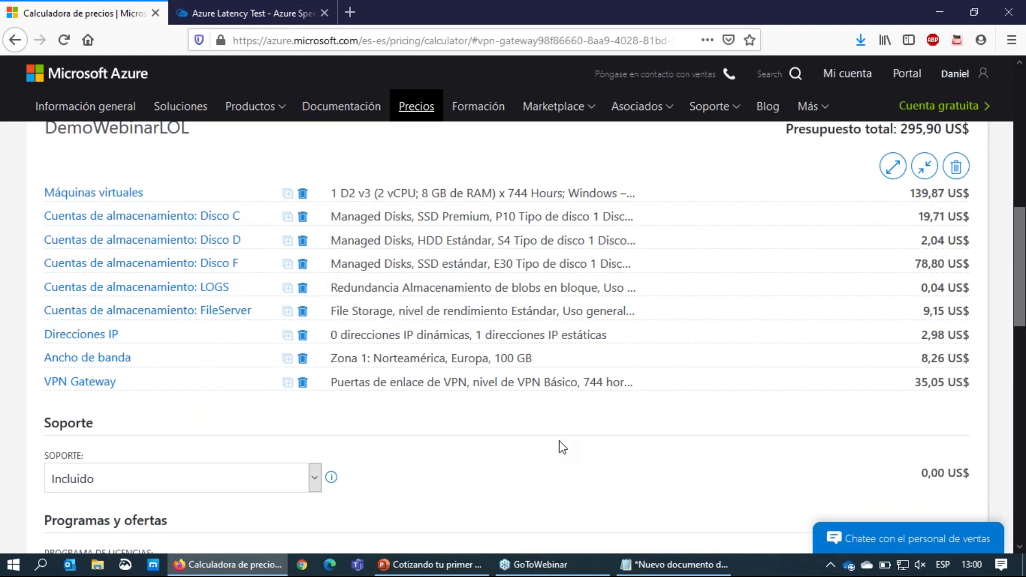
left_click(433, 564)
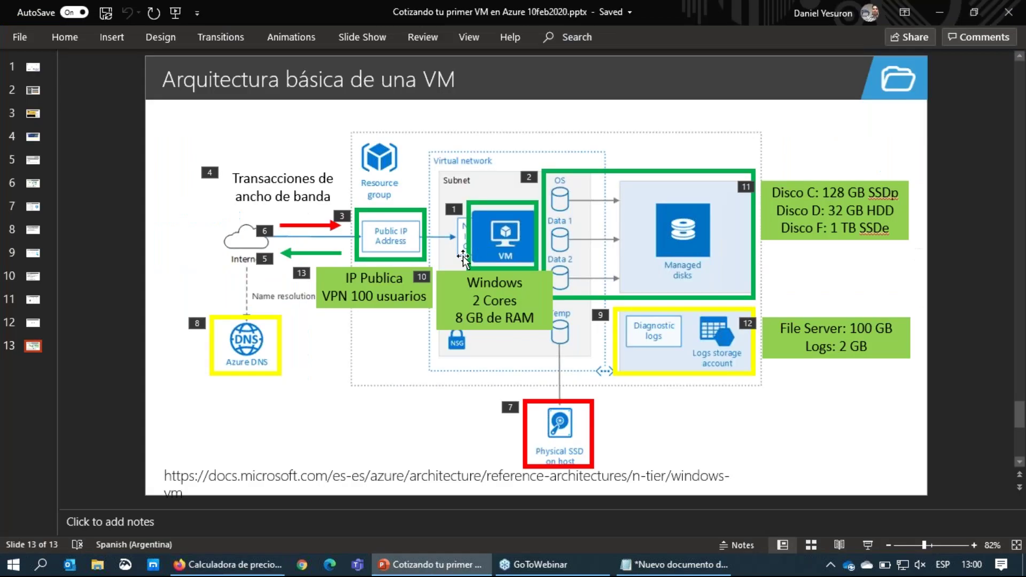
left_click(349, 294)
left_click(498, 301)
left_click(825, 341)
left_click(798, 228)
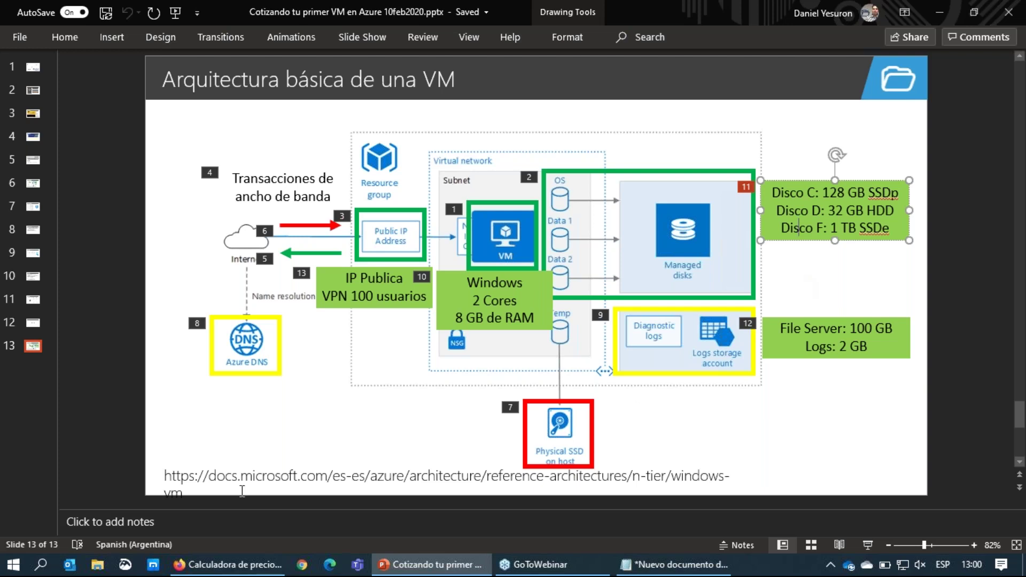
- Switch back to the Azure pricing calculator in Firefox, search the products for backup, and add Azure Backup to the estimate
left_click(246, 562)
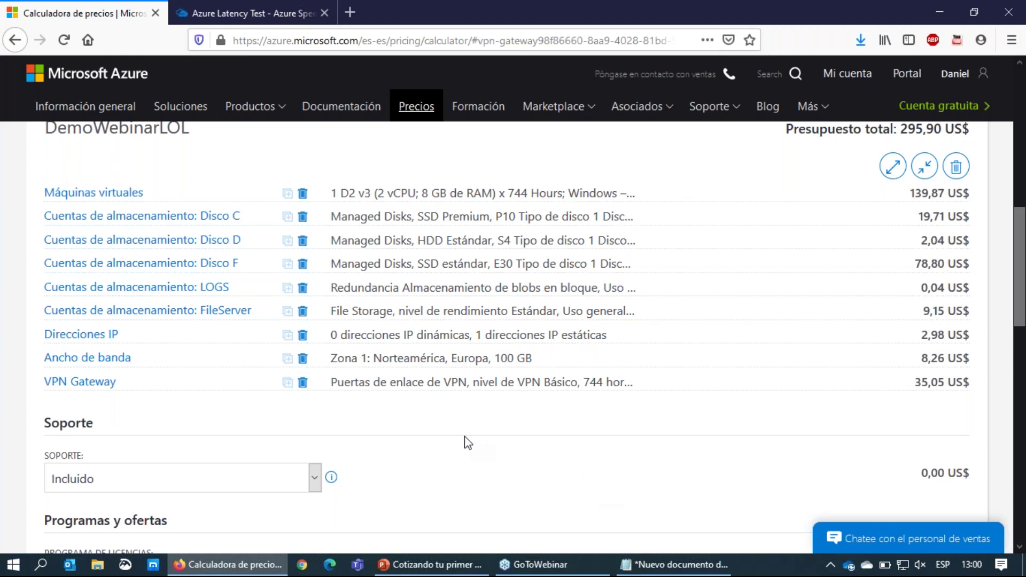
scroll(230, 354, "up", 4)
left_click_drag(87, 394, 12, 390)
type("backup")
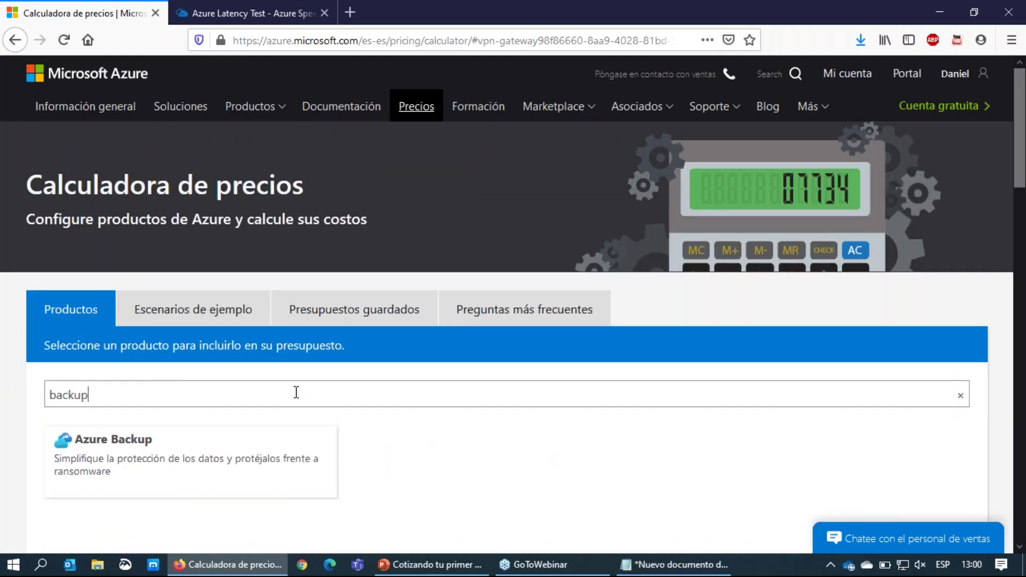
scroll(296, 392, "down", 4)
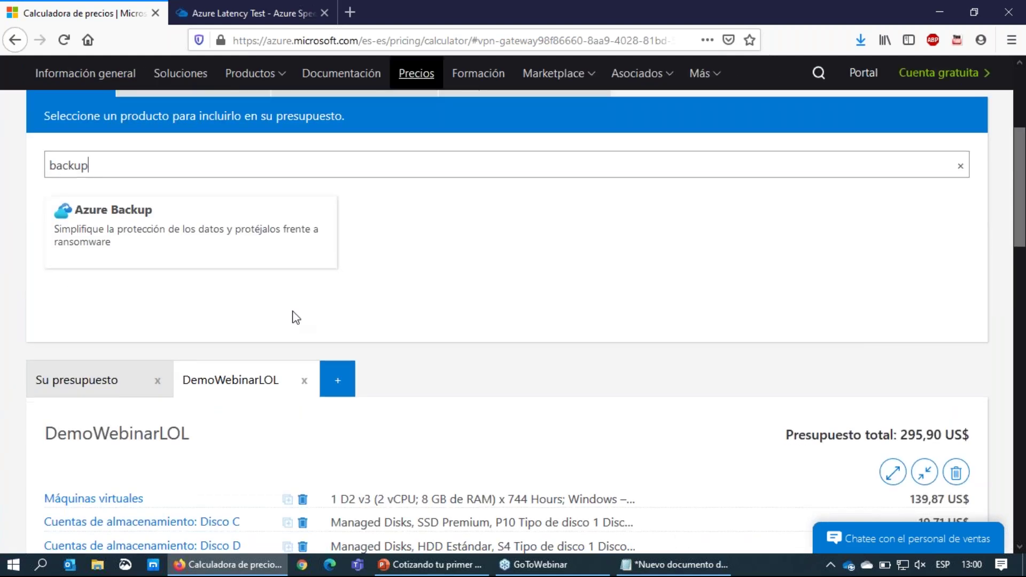
left_click(172, 236)
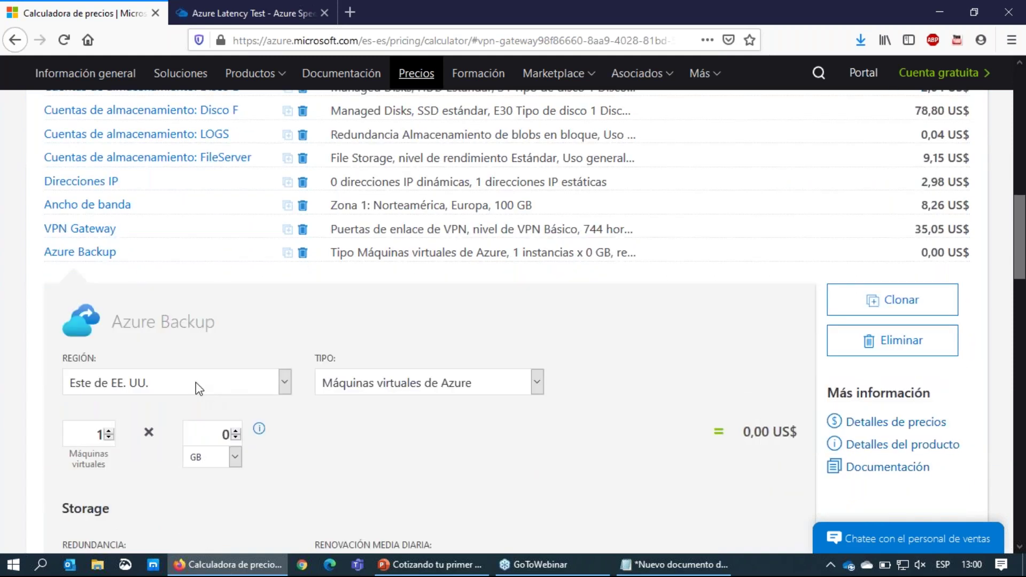
- Set the Azure Backup data size for the single virtual machine to 1300 GB and highlight the instance cost
scroll(200, 386, "down", 3)
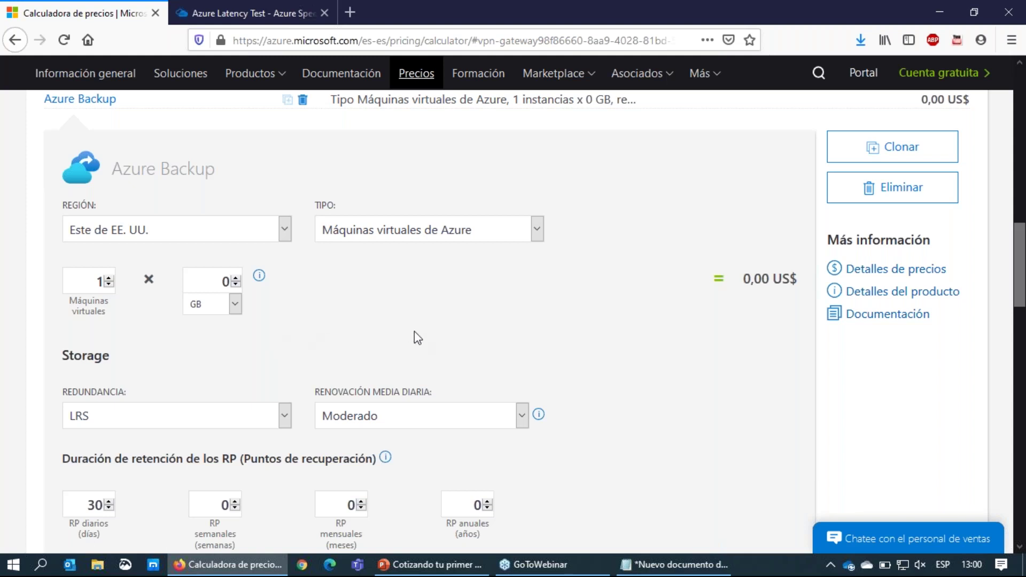
left_click_drag(87, 280, 124, 283)
left_click_drag(220, 280, 235, 281)
scroll(587, 406, "up", 6)
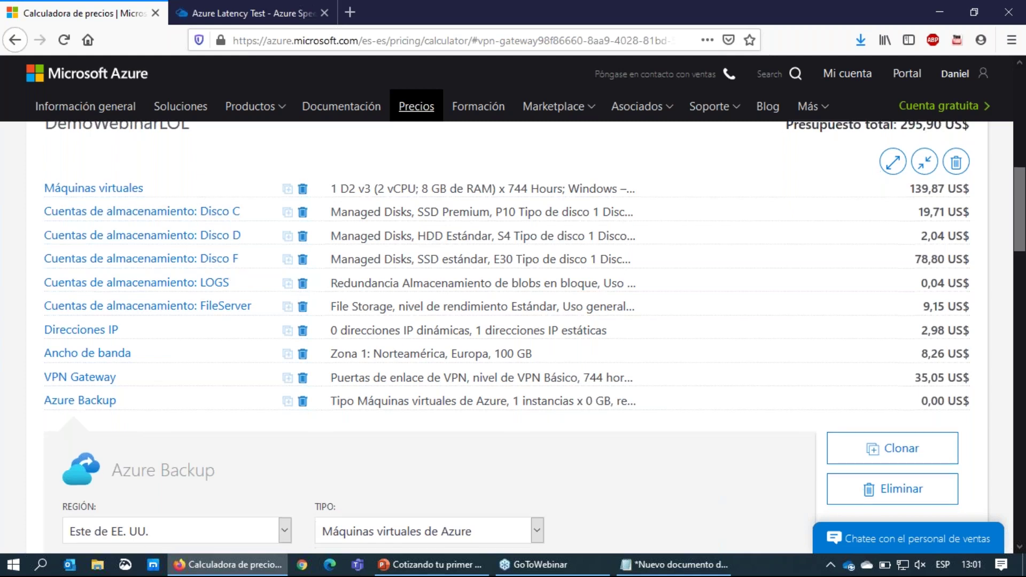
scroll(283, 350, "down", 5)
type("13")
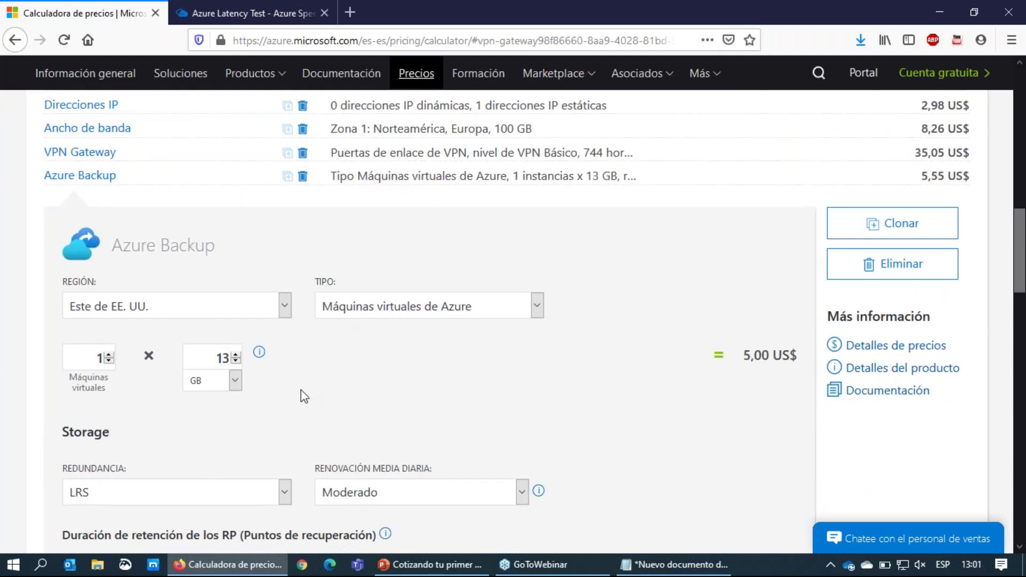
type("00")
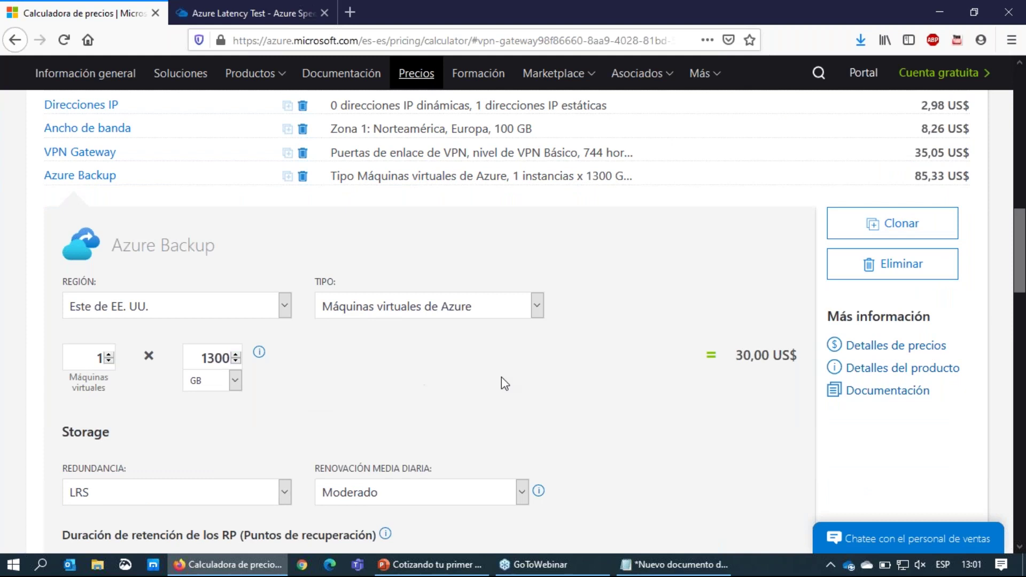
scroll(771, 389, "down", 3)
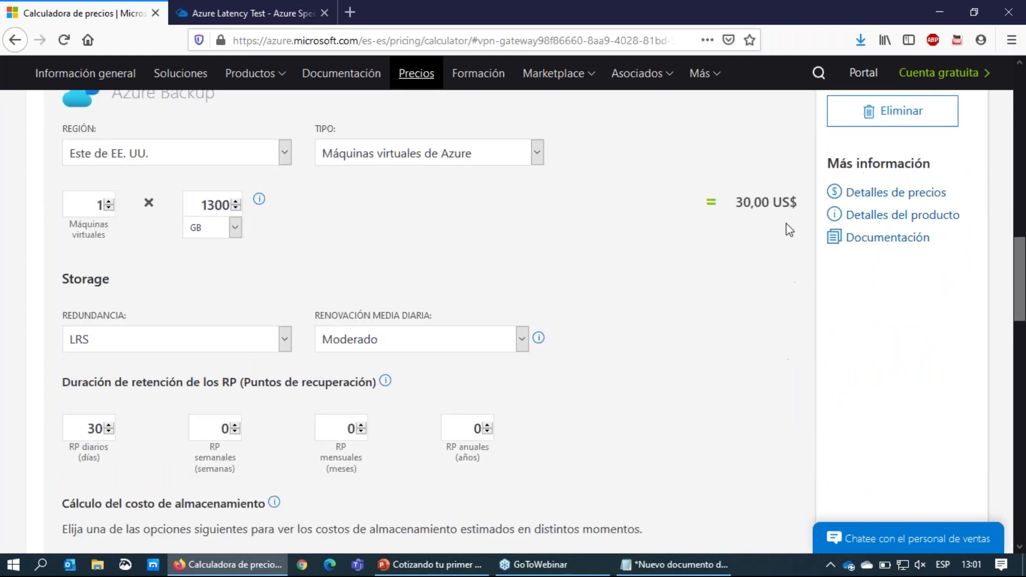
left_click_drag(736, 206, 786, 205)
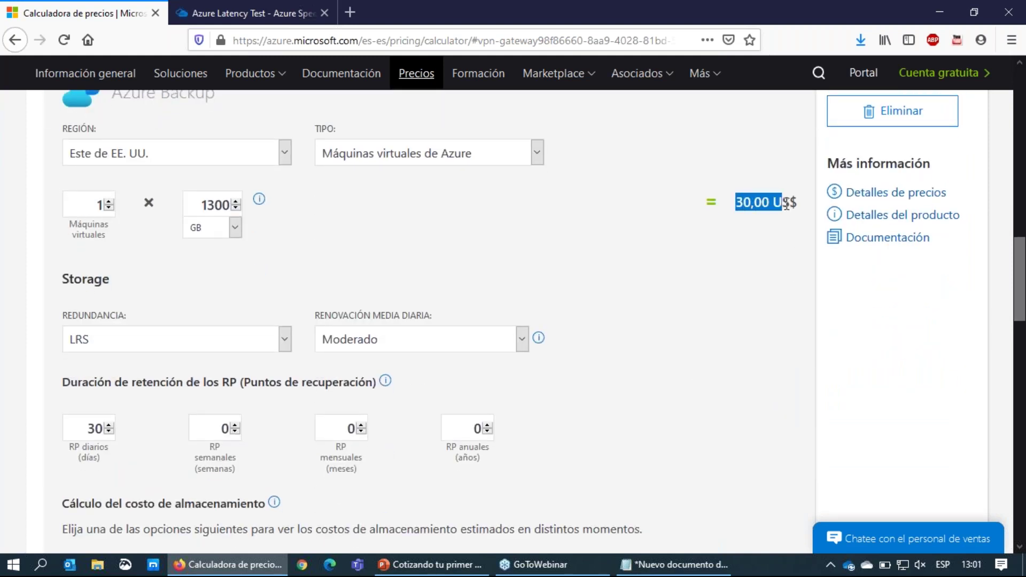
- Highlight the backup storage's monthly cost and the daily recovery point retention value in the Azure Backup storage settings
scroll(700, 346, "down", 3)
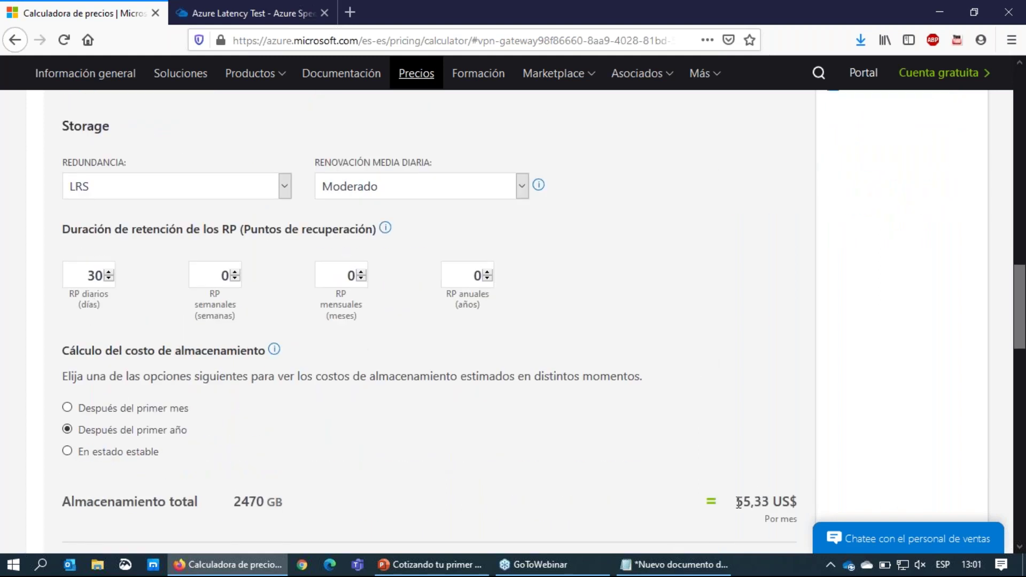
left_click_drag(736, 501, 770, 501)
left_click_drag(78, 275, 111, 275)
left_click(142, 325)
left_click_drag(80, 275, 104, 275)
left_click(122, 329)
left_click_drag(80, 275, 104, 275)
- Raise the daily recovery point retention to 35 days and highlight the total backup storage
left_click(109, 273)
left_click(109, 273)
left_click_drag(248, 501, 268, 495)
left_click(109, 273)
left_click(108, 272)
left_click(108, 273)
left_click_drag(234, 501, 264, 502)
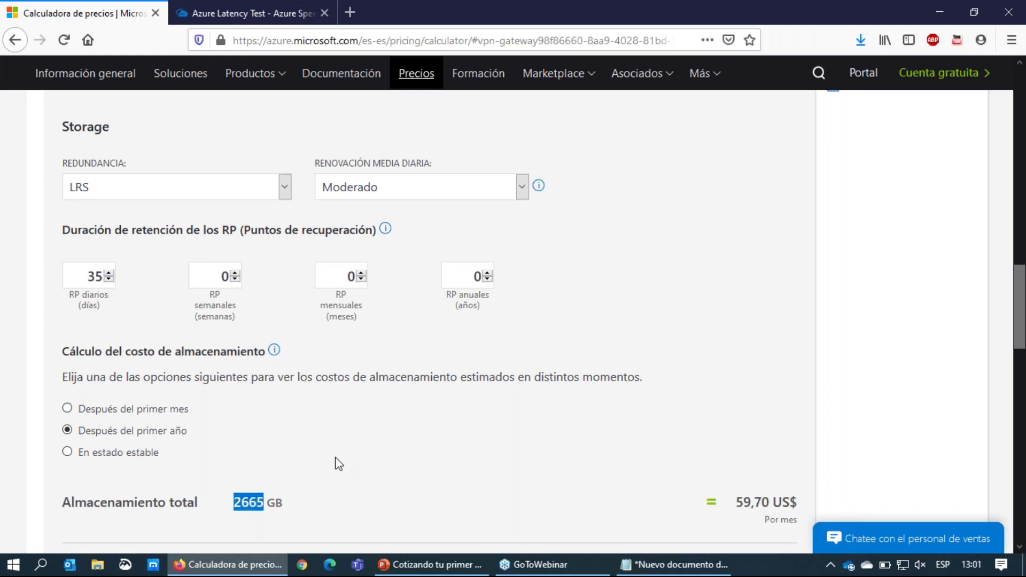
- Review the Azure Backup settings, highlighting the daily retention, the total storage and the storage's monthly cost
scroll(335, 465, "up", 7)
double_click(199, 434)
left_click(393, 455)
scroll(374, 464, "down", 1)
scroll(374, 463, "down", 5)
scroll(362, 422, "up", 3)
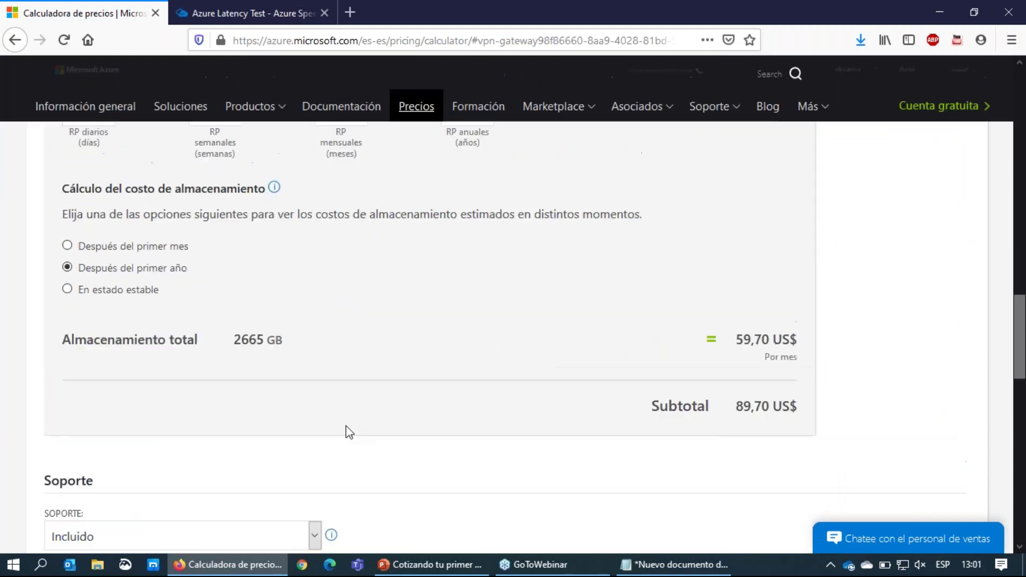
left_click_drag(88, 199, 106, 198)
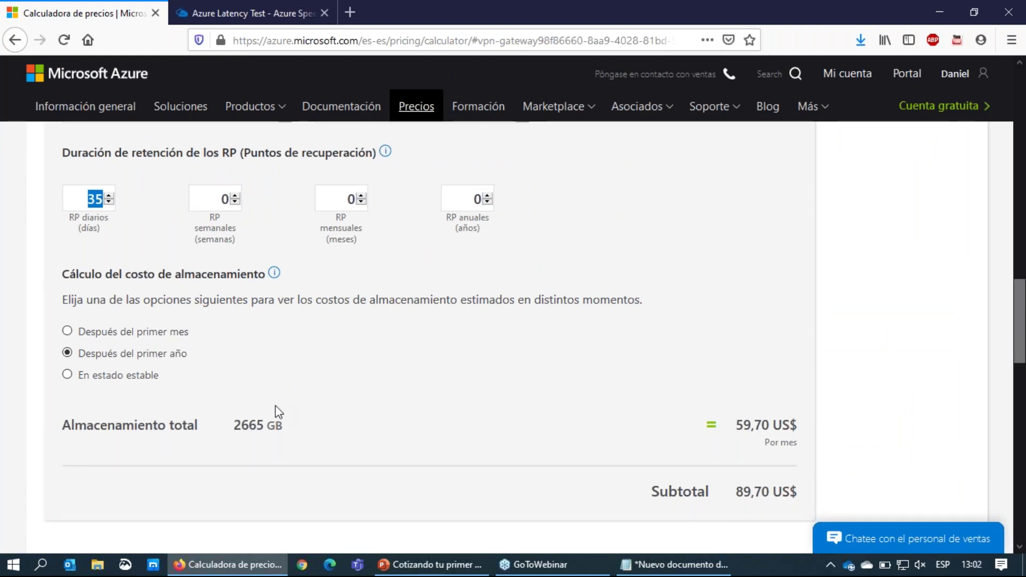
left_click_drag(236, 427, 277, 428)
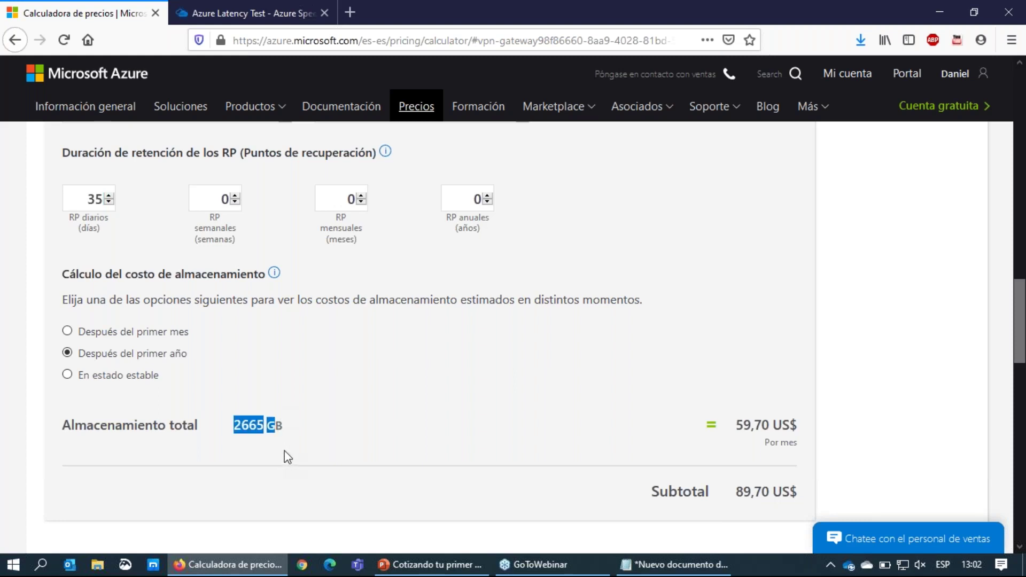
left_click(285, 450)
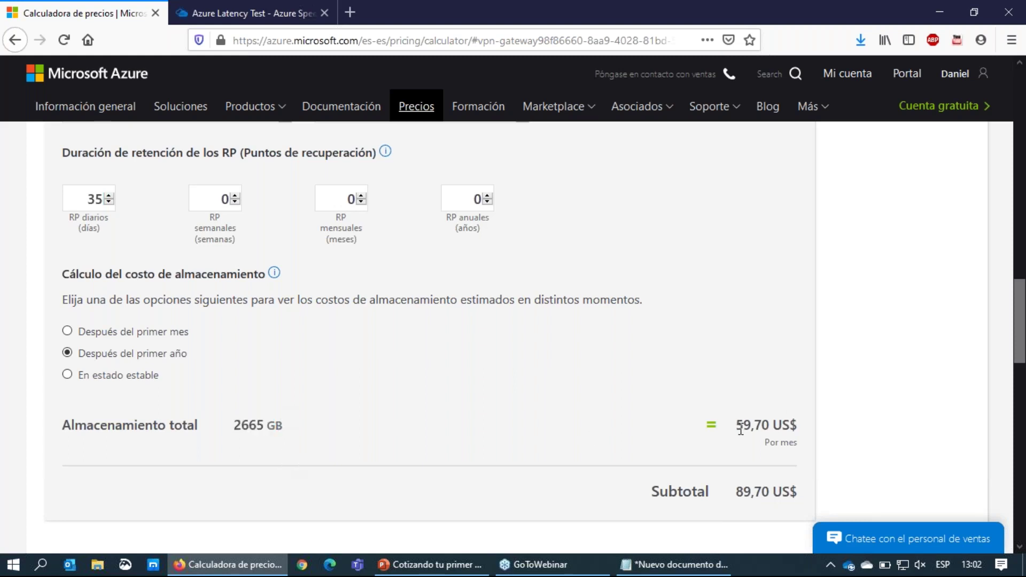
left_click_drag(743, 425, 781, 426)
left_click(843, 419)
- Collapse and reopen the Azure Backup entry in the estimate and name it "Backup (opcion)"
scroll(837, 396, "up", 4)
scroll(836, 396, "up", 5)
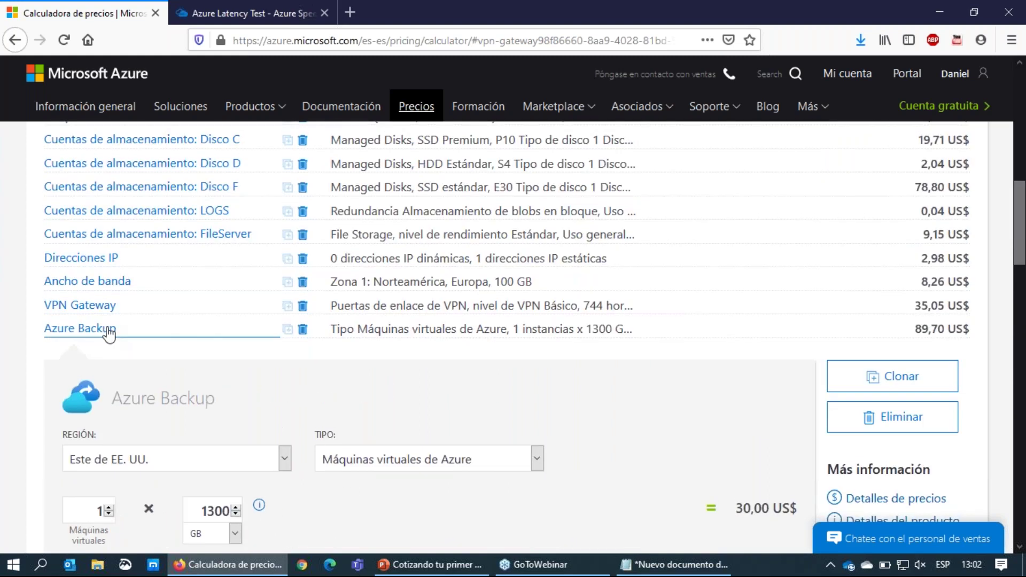
left_click(107, 330)
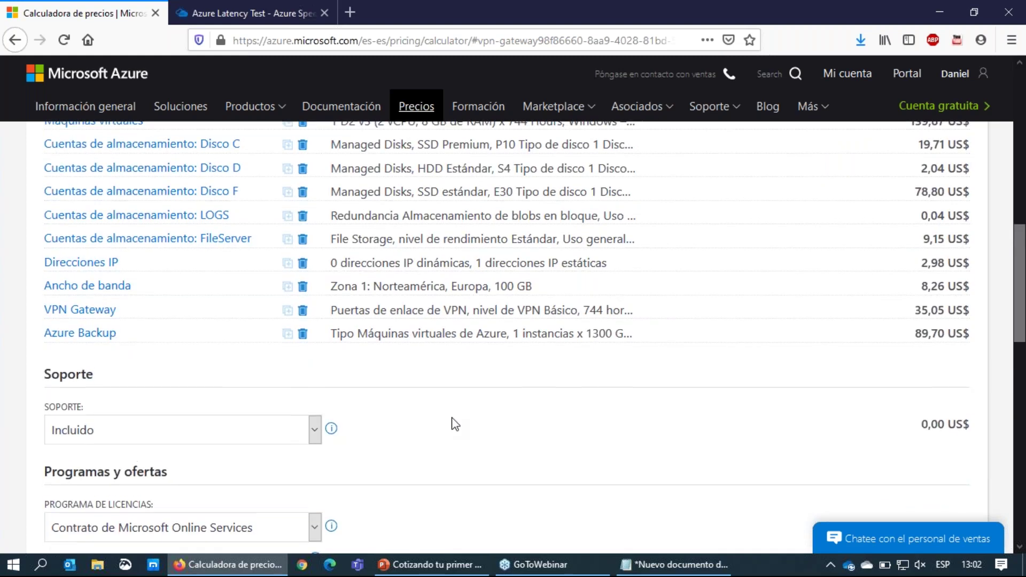
scroll(451, 423, "up", 3)
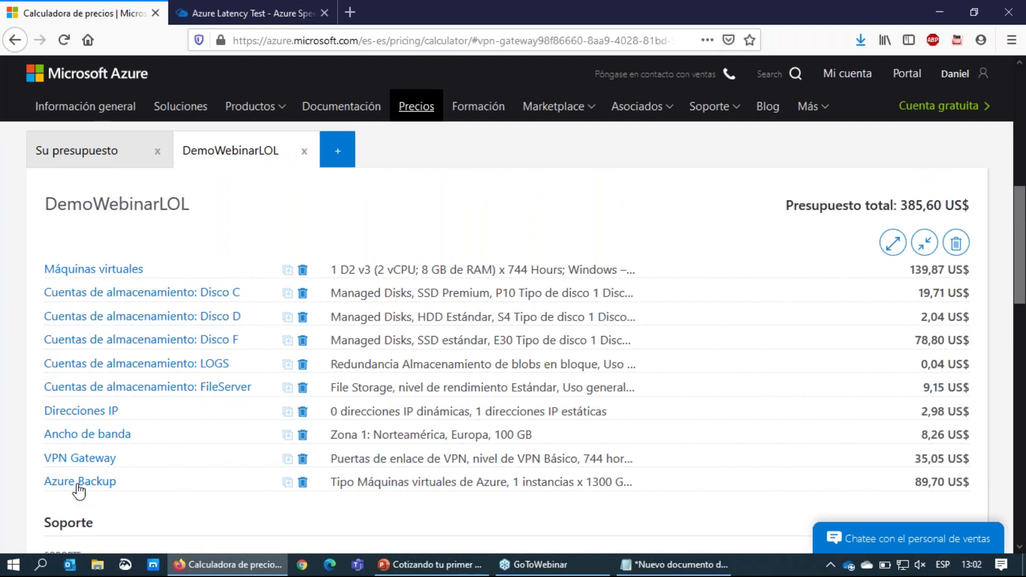
scroll(235, 492, "down", 2)
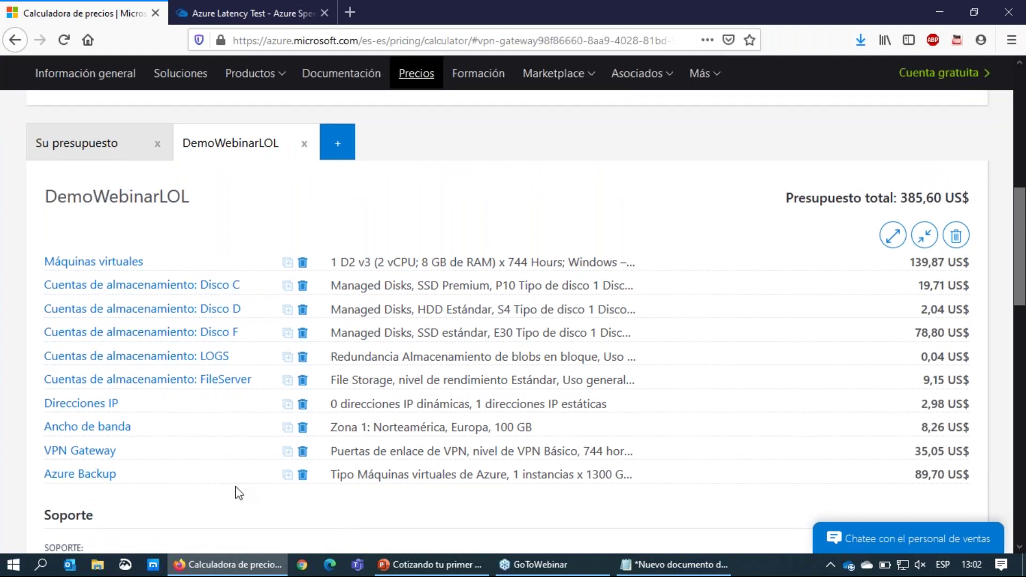
left_click(101, 406)
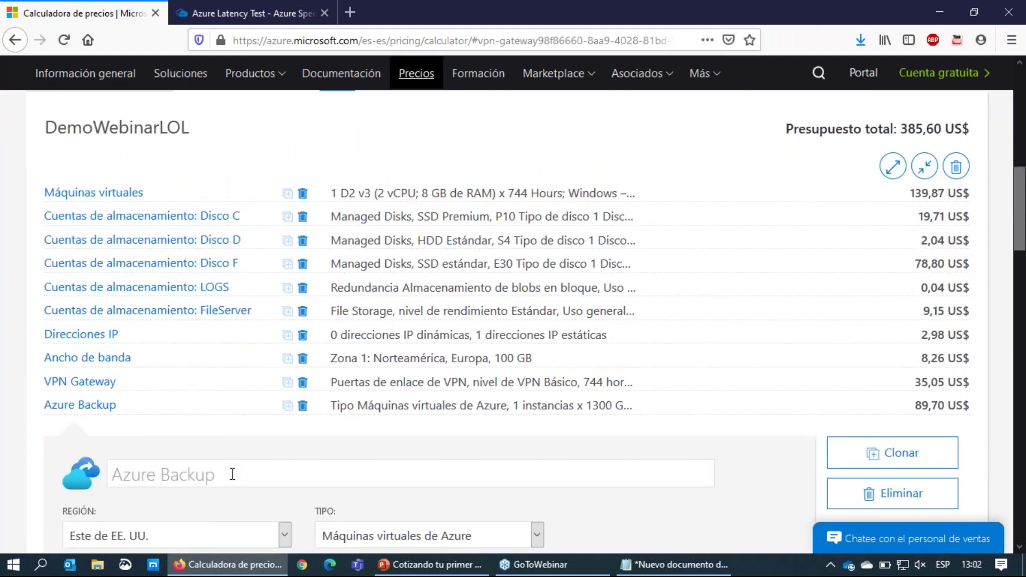
type("Backu")
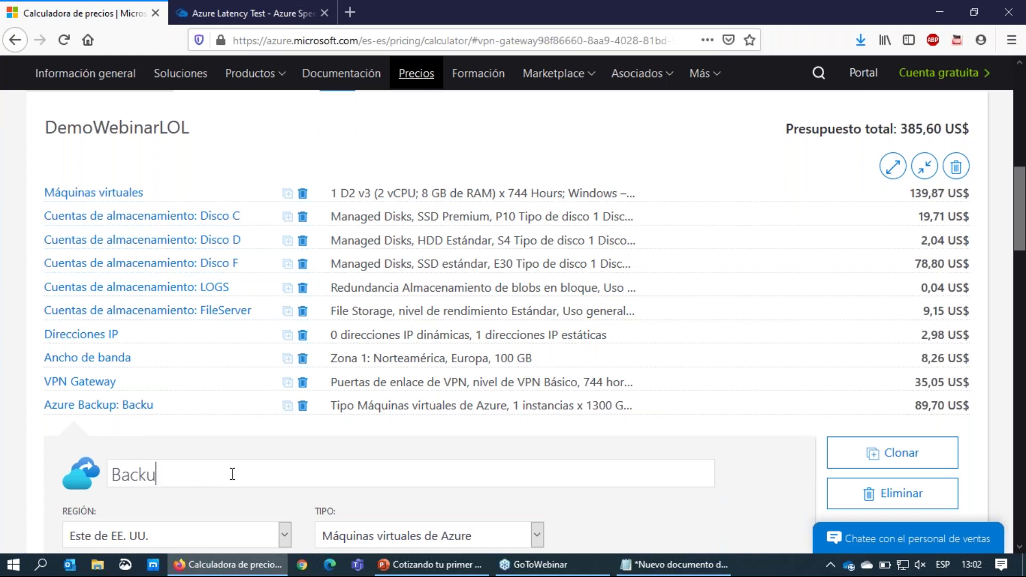
type("p (opcion)")
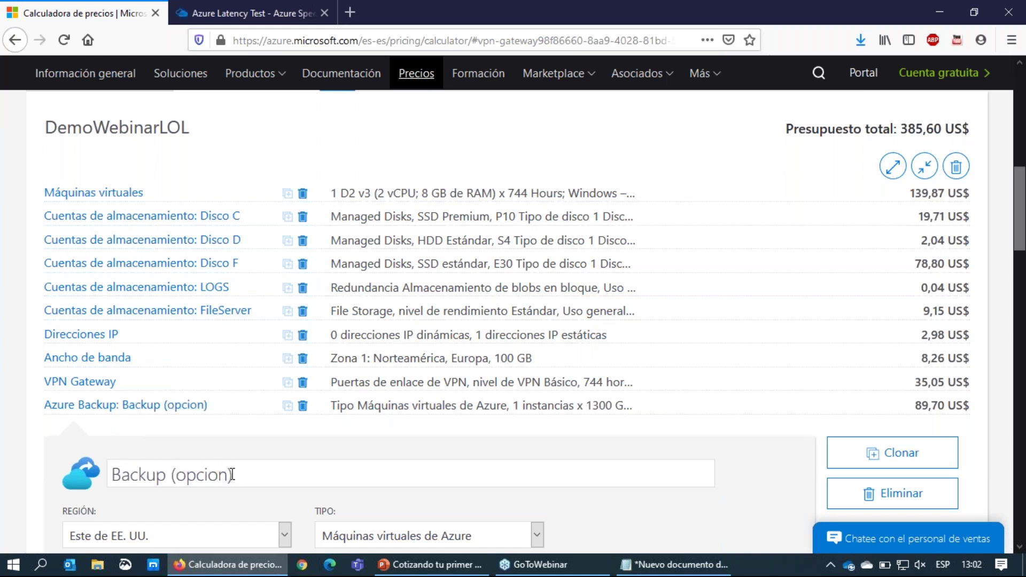
left_click(275, 452)
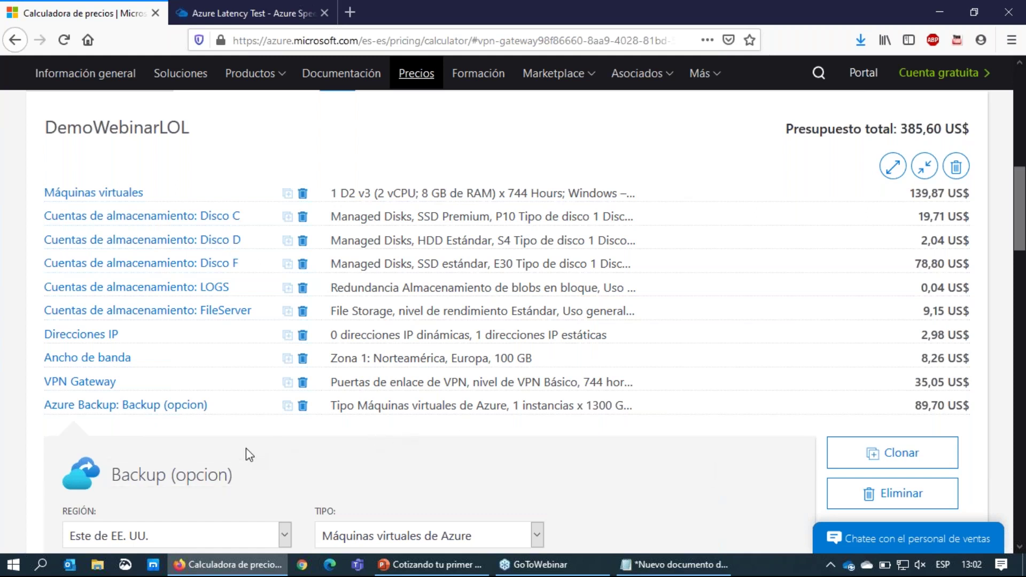
- Review the backup entry's configuration against the other products and highlight its monthly cost in the estimate list
scroll(246, 448, "down", 5)
double_click(231, 281)
left_click(249, 342)
scroll(338, 382, "up", 5)
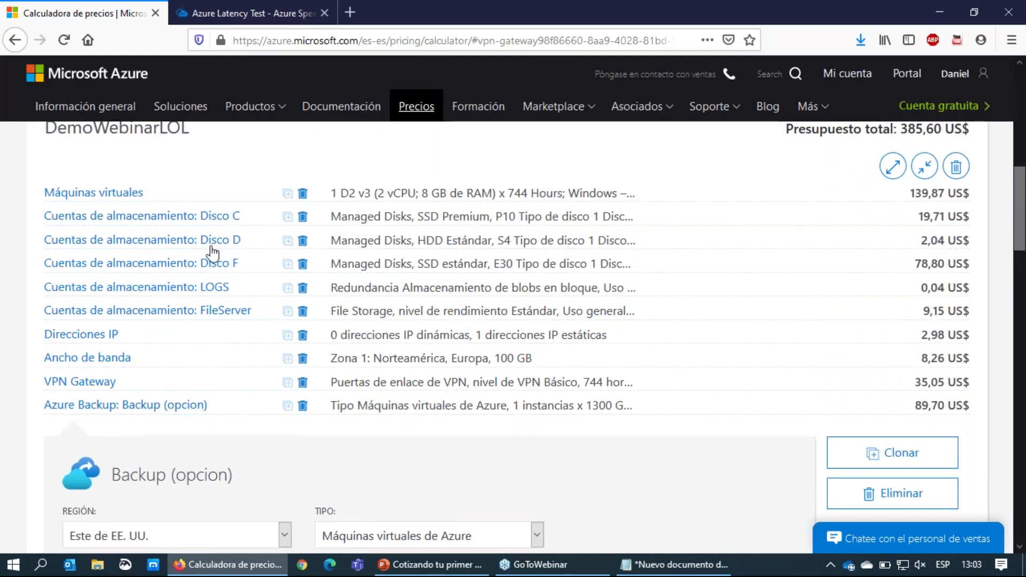
scroll(367, 394, "down", 3)
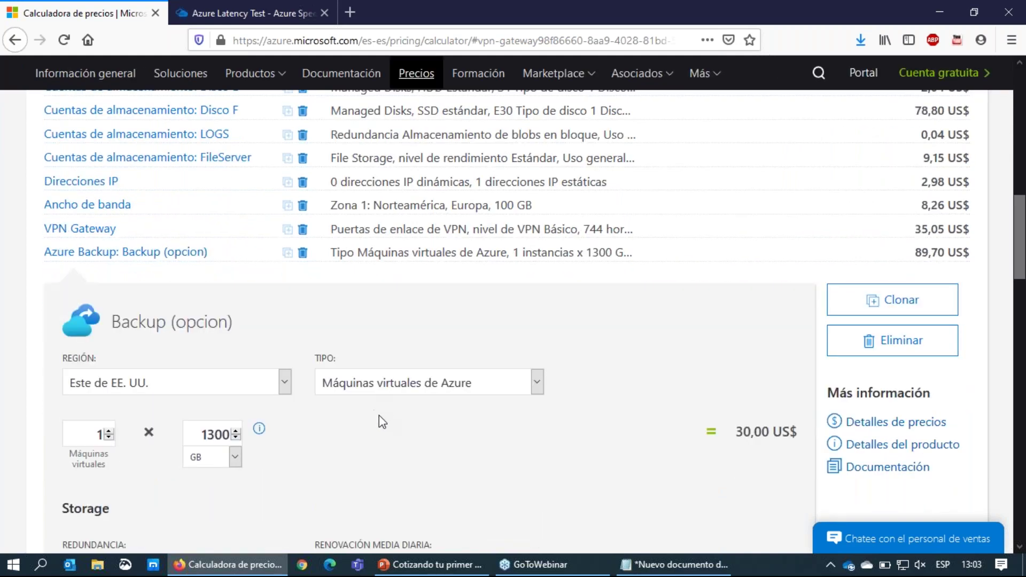
scroll(396, 424, "down", 3)
scroll(618, 431, "up", 4)
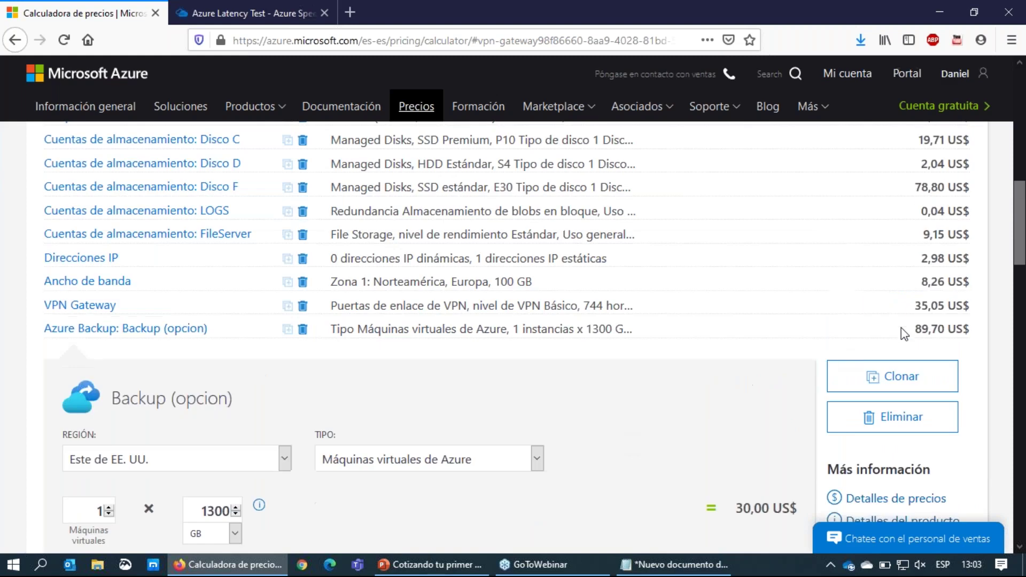
left_click_drag(914, 327, 943, 326)
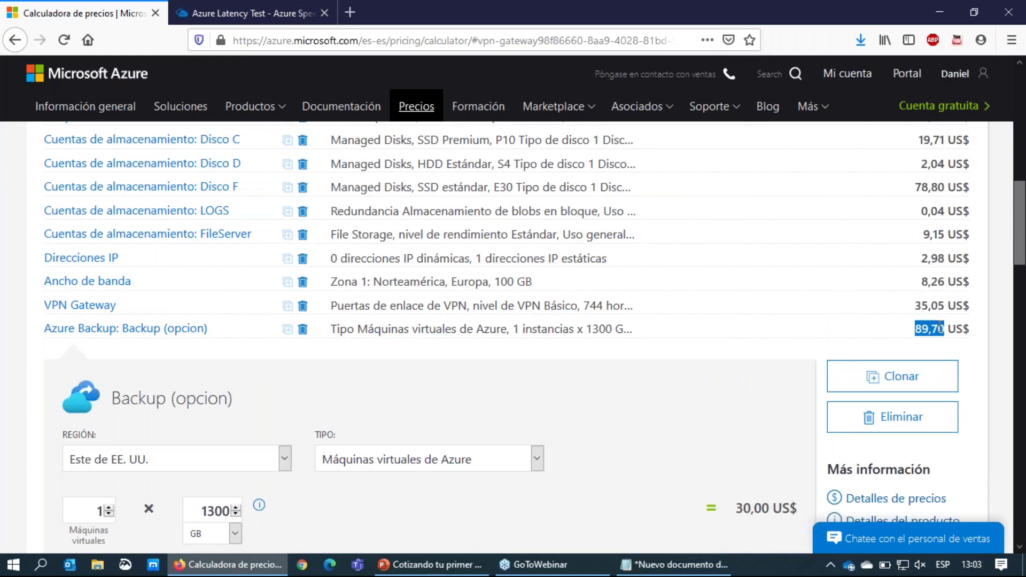
left_click(696, 407)
left_click(645, 452)
left_click_drag(917, 327, 942, 326)
left_click(914, 332)
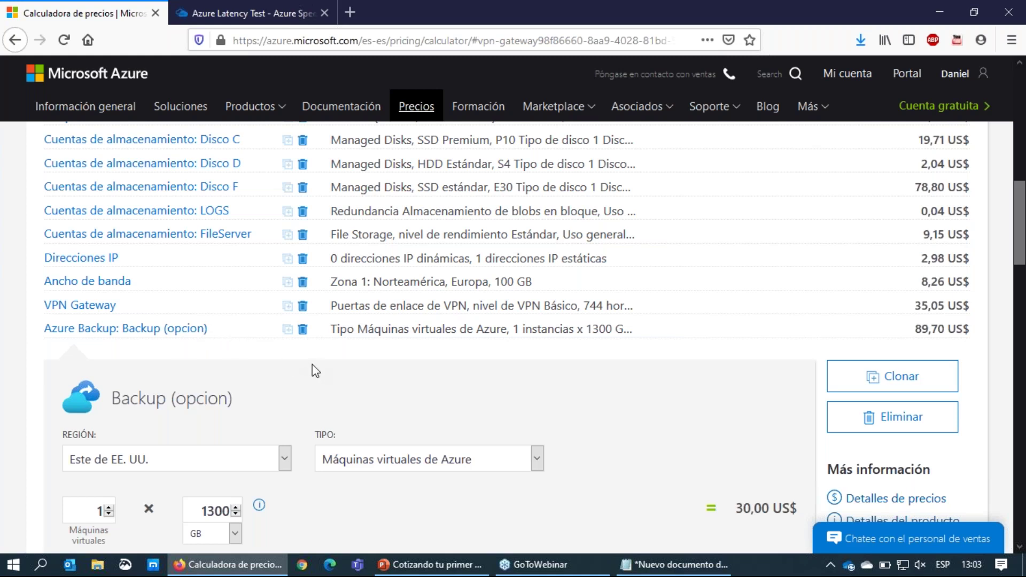
- Collapse the backup entry's details and save the DemoWebinarLOL estimate
left_click(179, 334)
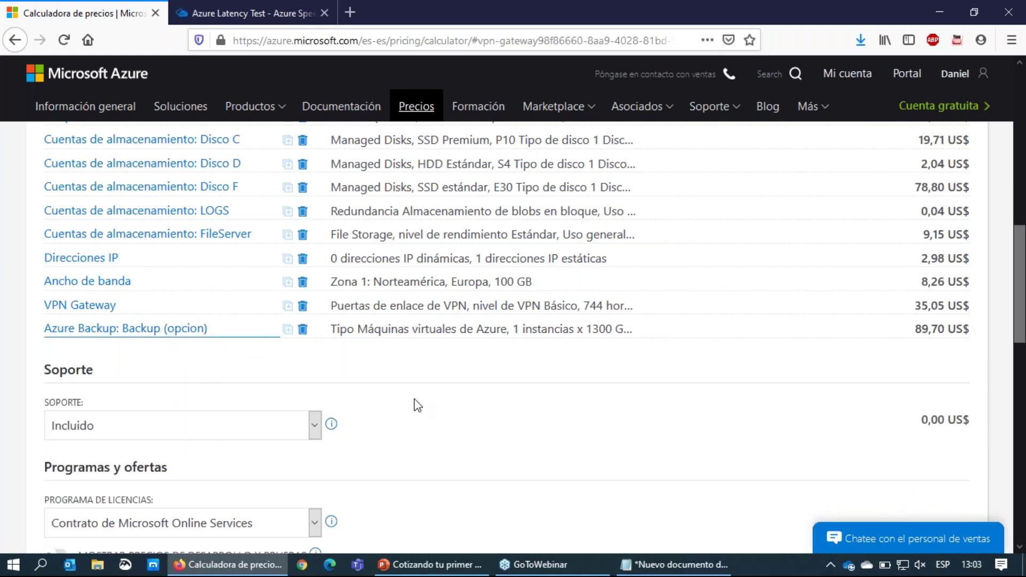
scroll(374, 443, "up", 3)
scroll(293, 435, "down", 4)
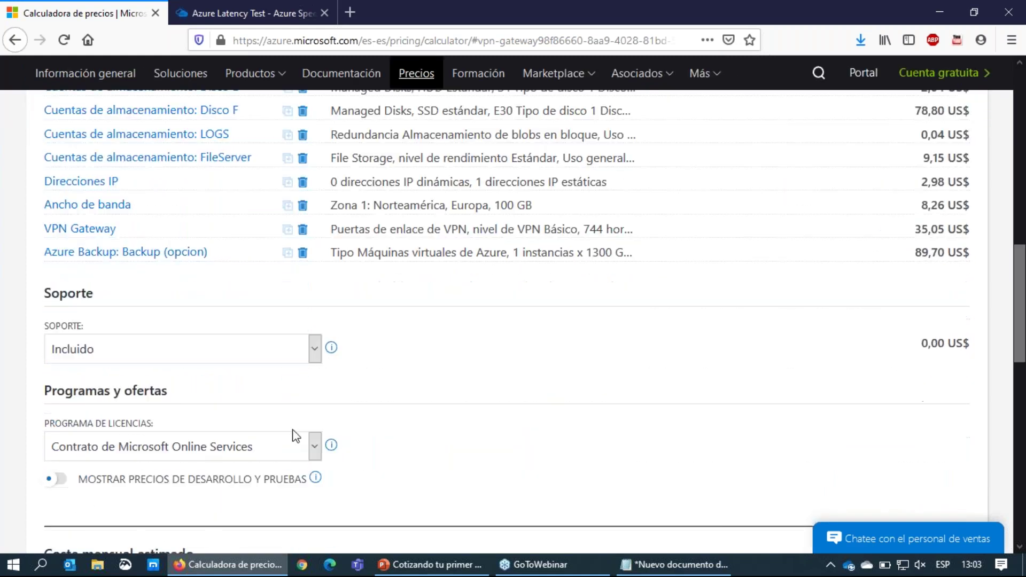
scroll(293, 436, "down", 3)
left_click(170, 432)
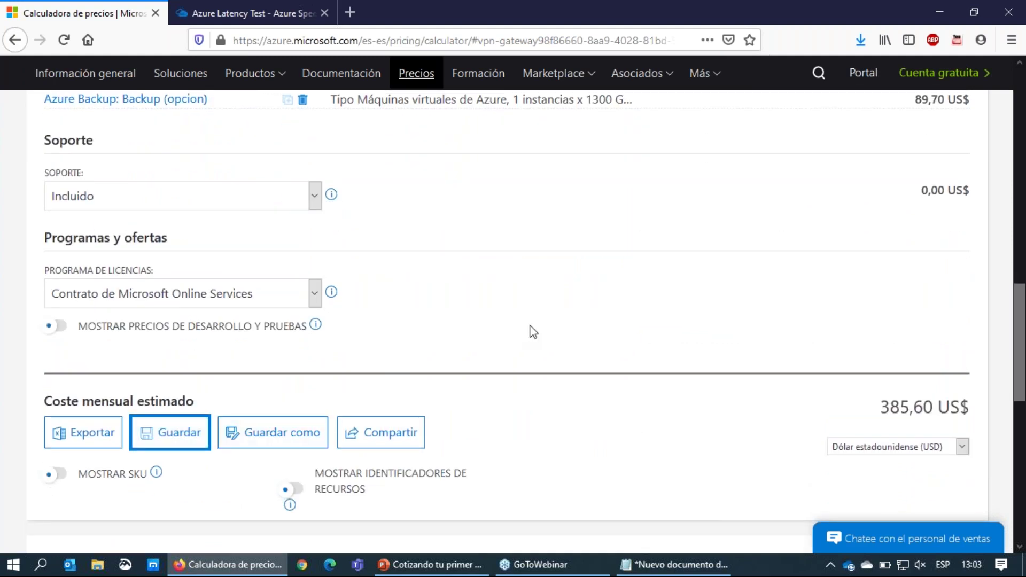
scroll(531, 332, "up", 8)
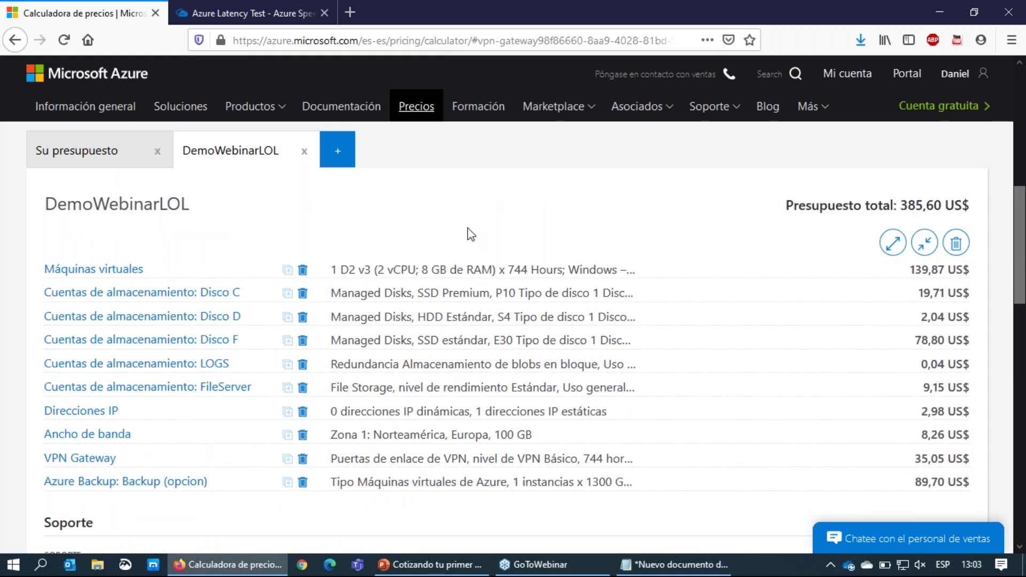
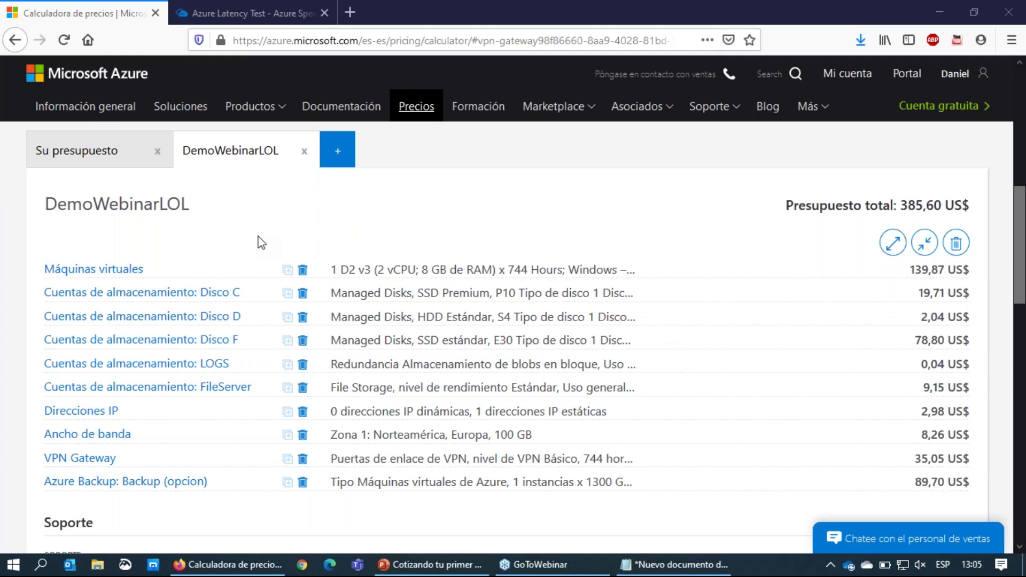
key("F5")
left_click(12, 298)
- Generate a share link for the estimate, copy it, and close the sharing dialog
scroll(11, 298, "down", 1)
scroll(12, 298, "down", 8)
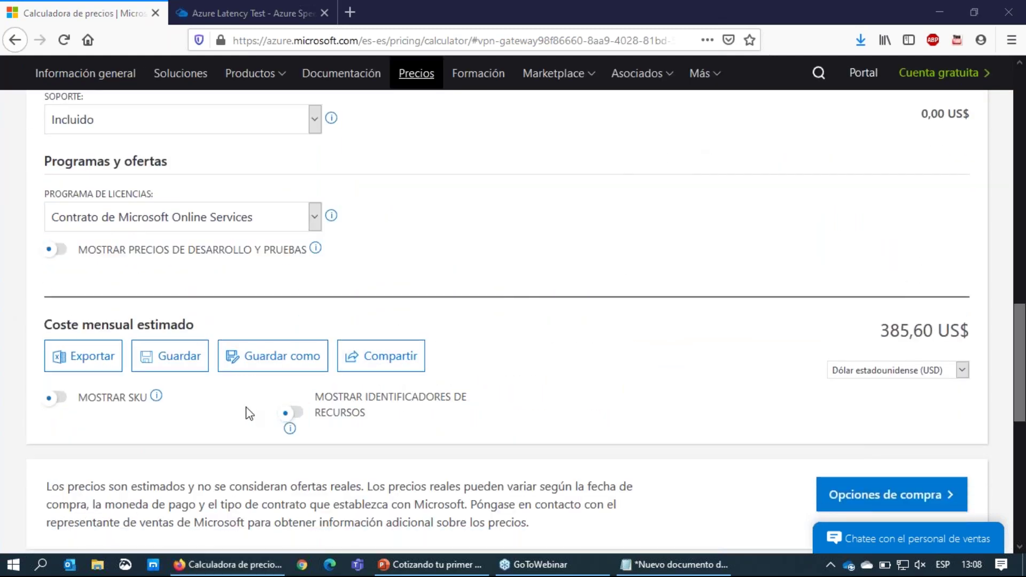
left_click(388, 369)
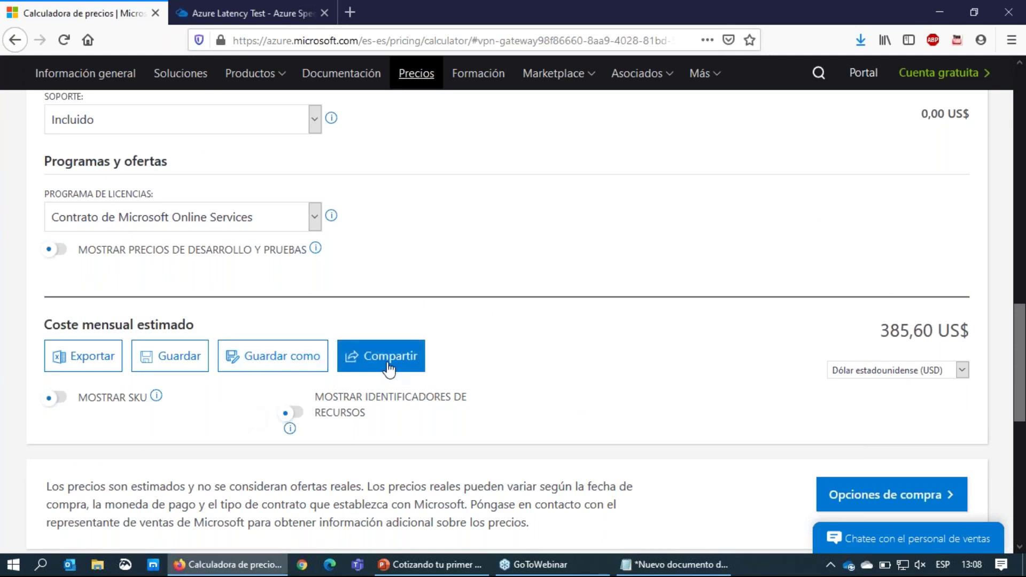
left_click(388, 368)
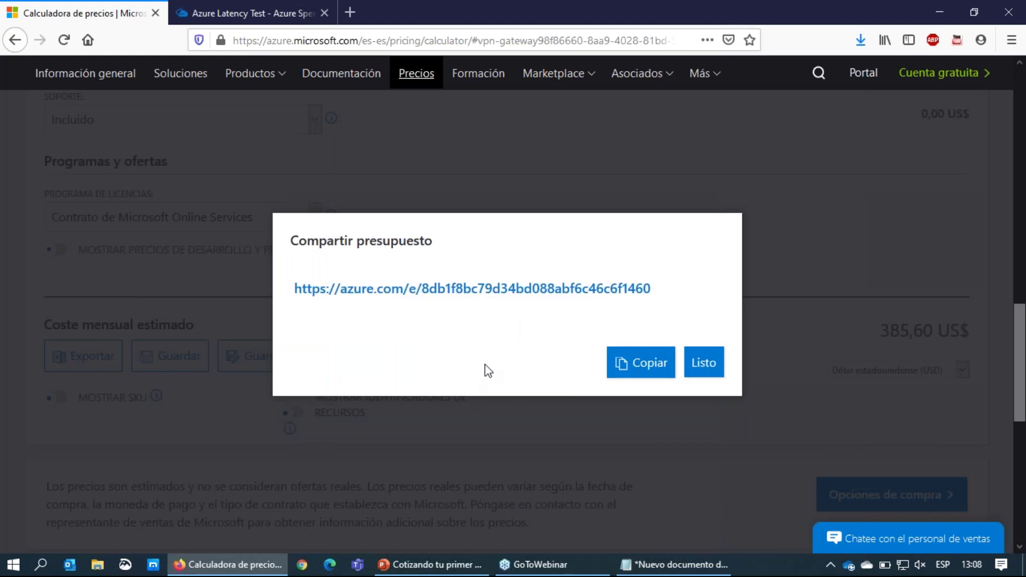
left_click_drag(652, 289, 293, 289)
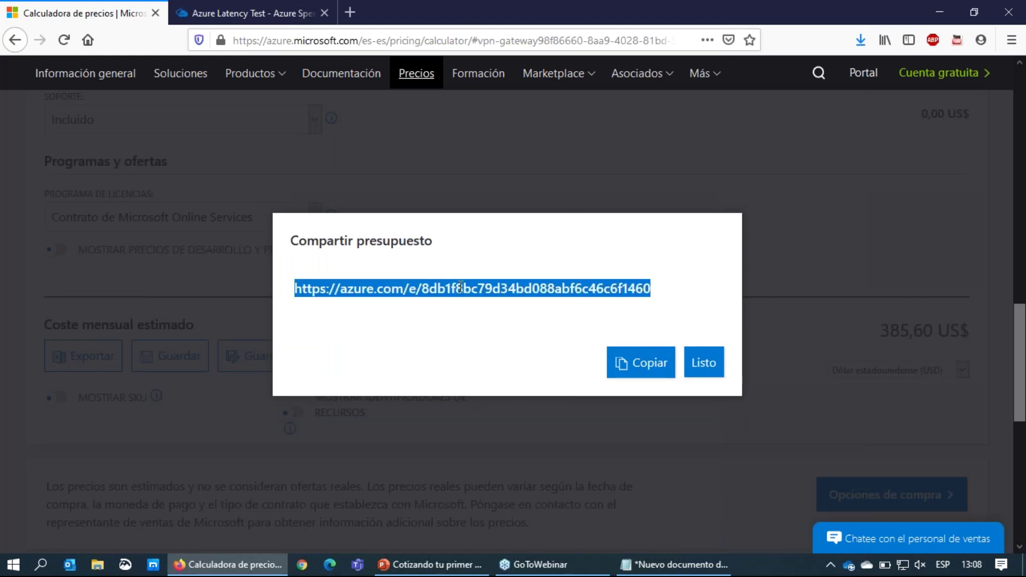
left_click(653, 366)
left_click(702, 363)
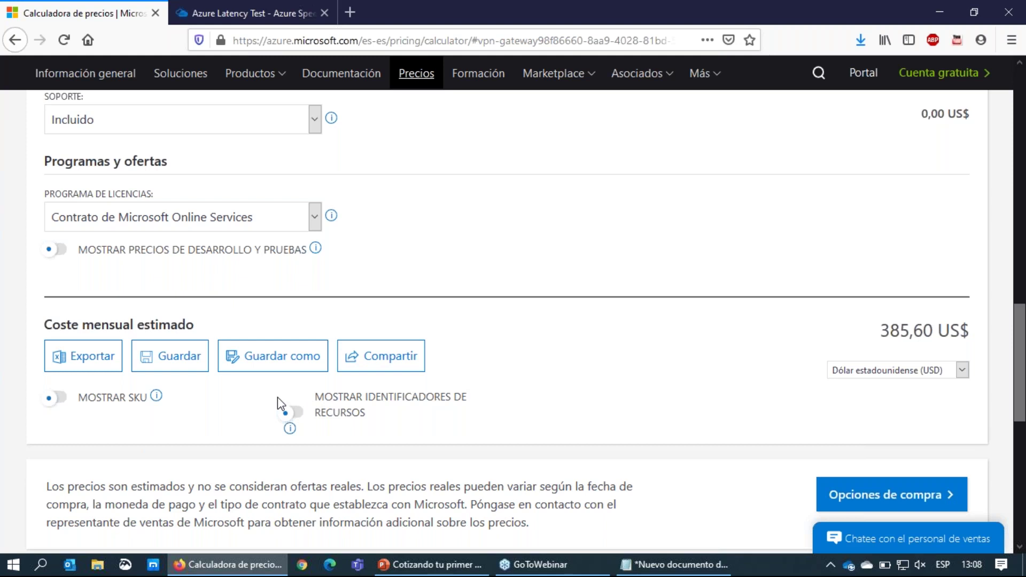
- Generate another share link for the estimate, inspect its address, and dismiss the sharing dialog
left_click(414, 366)
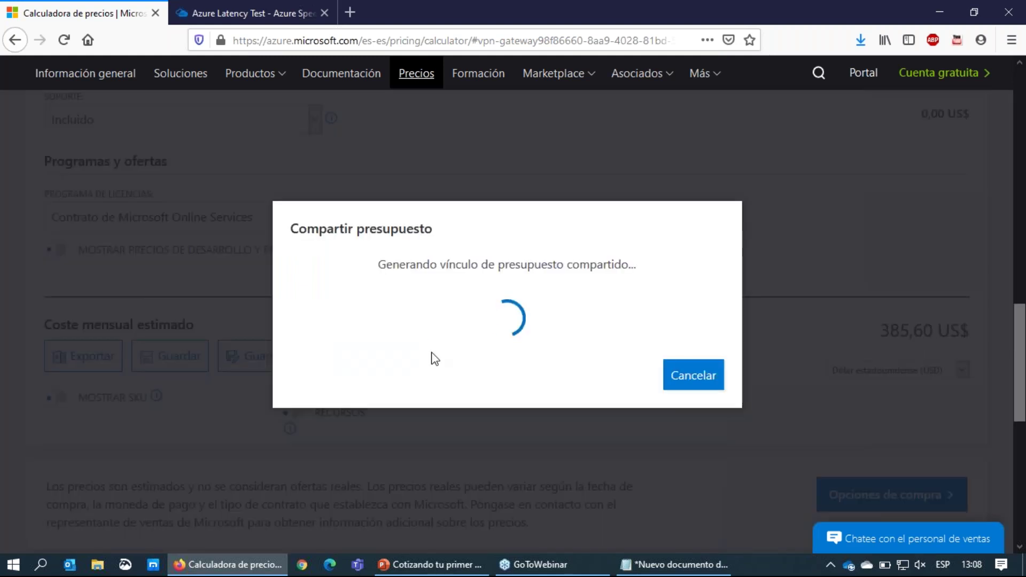
left_click_drag(487, 289, 546, 288)
left_click(580, 290)
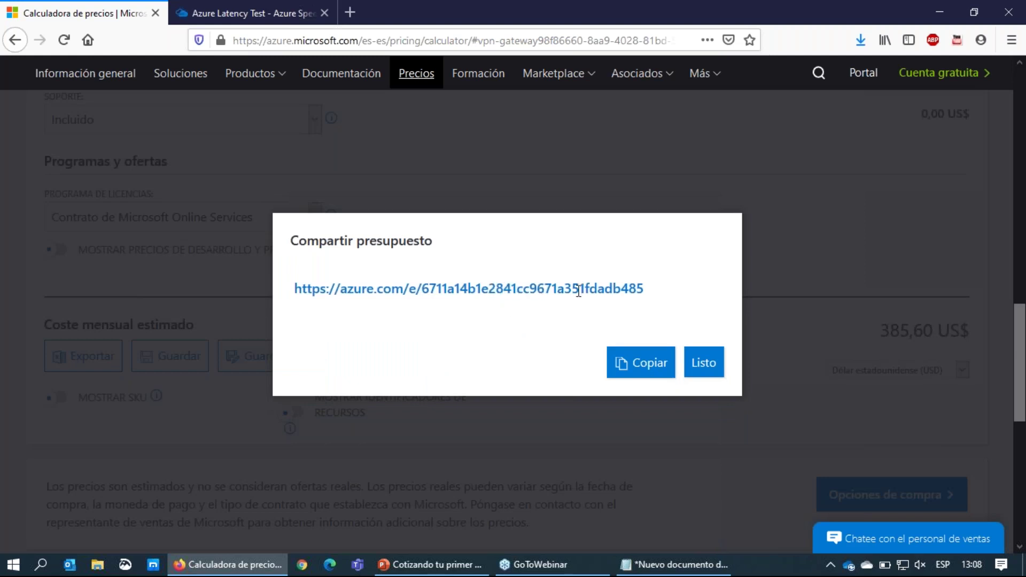
left_click(695, 370)
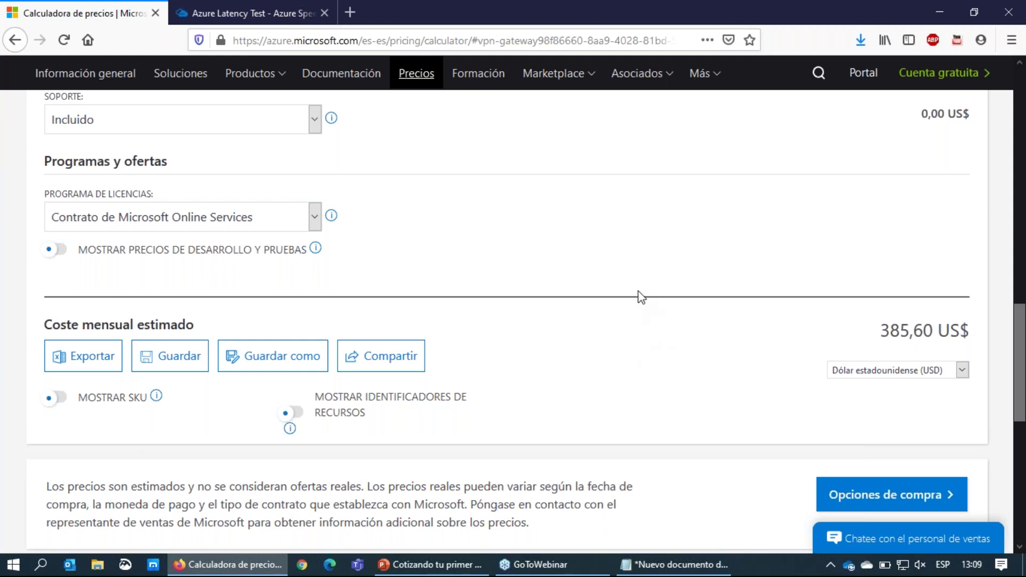
left_click(1018, 33)
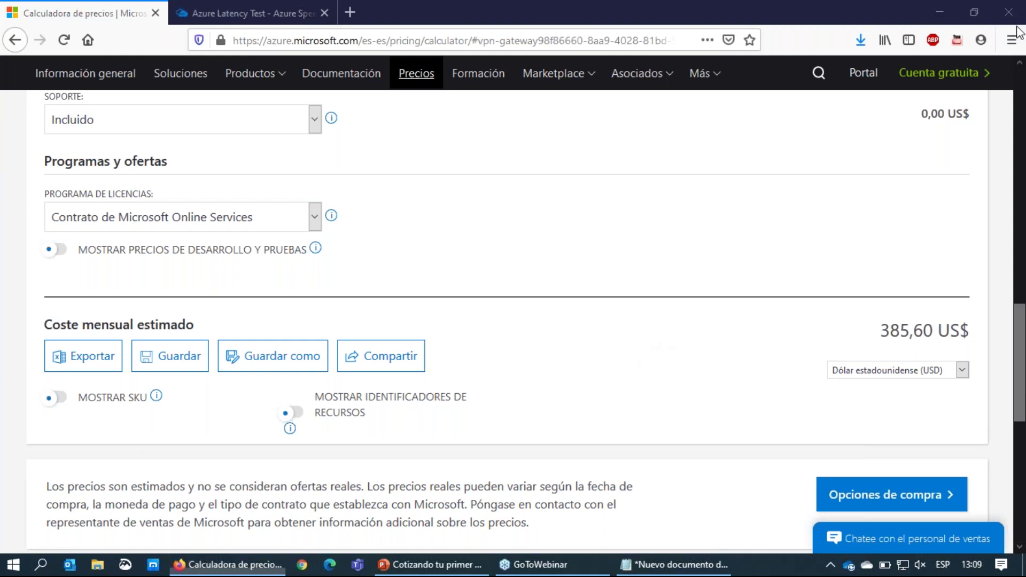